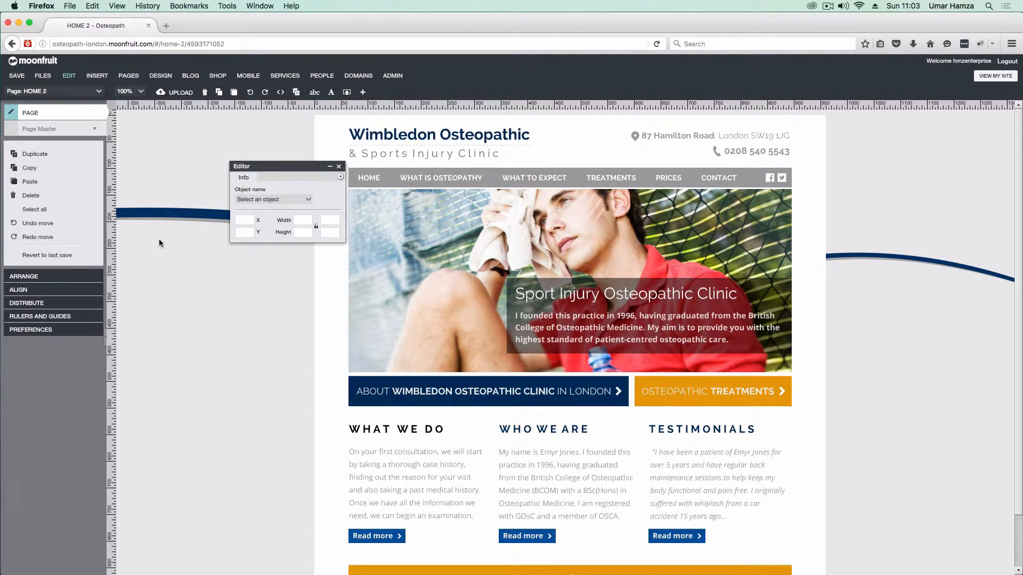
# Move the floating Editor window to the blank area beside the page's lower half, and hide and restore the editing sidebar
pyautogui.moveTo(249, 173); pyautogui.dragTo(158, 390)
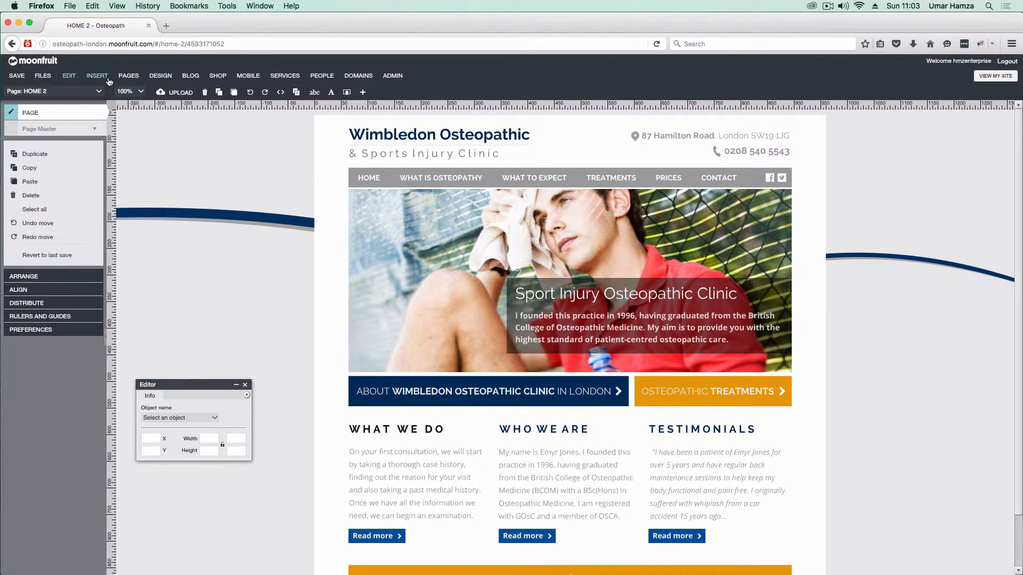
pyautogui.click(69, 78)
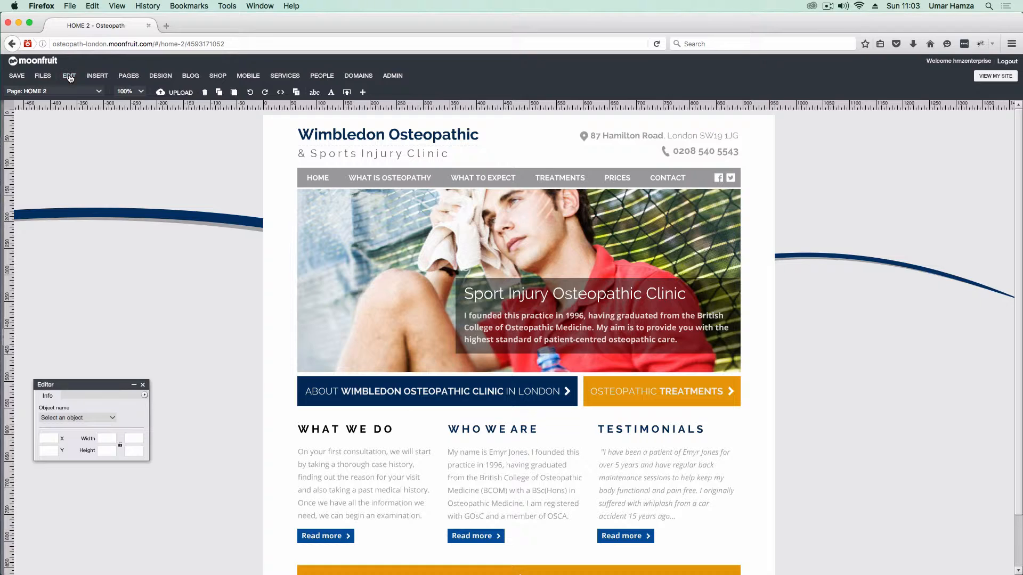
pyautogui.click(70, 78)
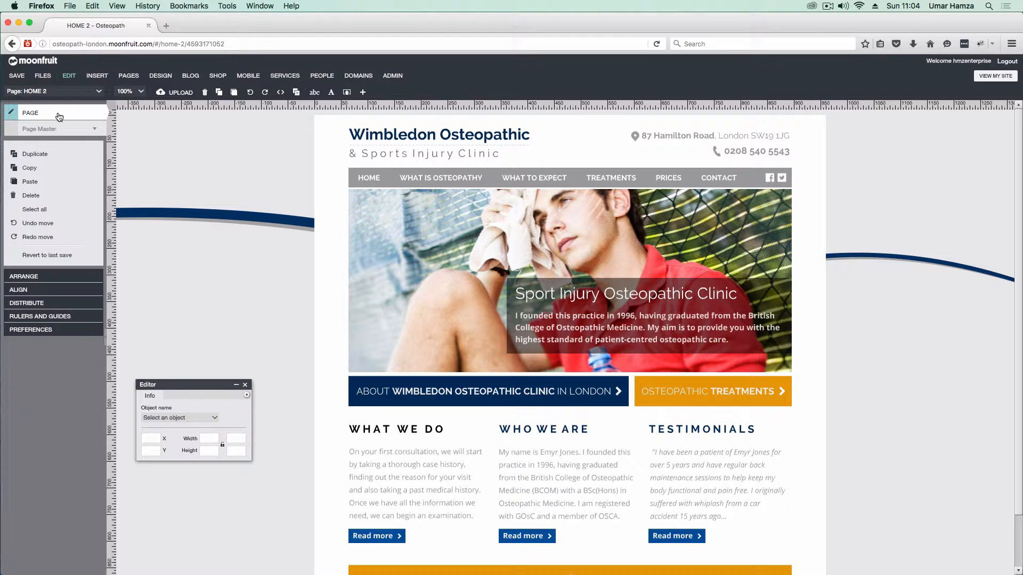
pyautogui.scroll(-2, 381, 170)
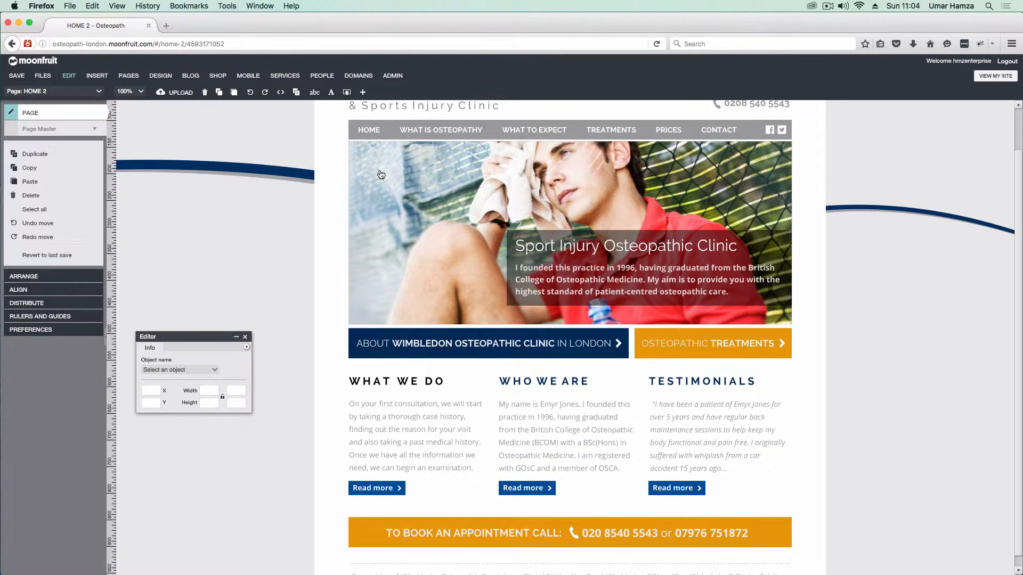
pyautogui.scroll(2, 326, 174)
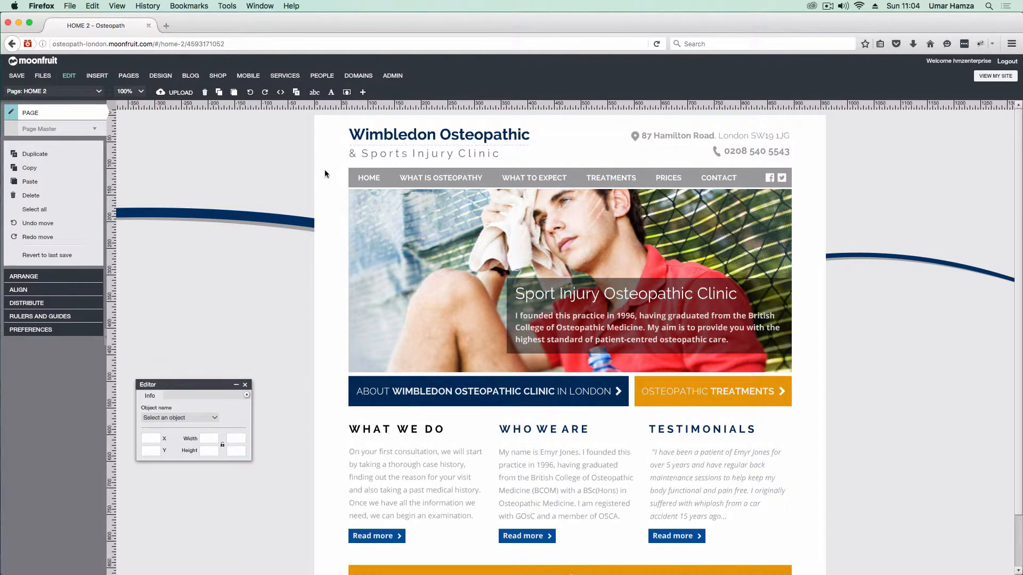
# Look at the Page Master layer and the CONTACT page, ending back on the HOME 2 page
pyautogui.click(49, 130)
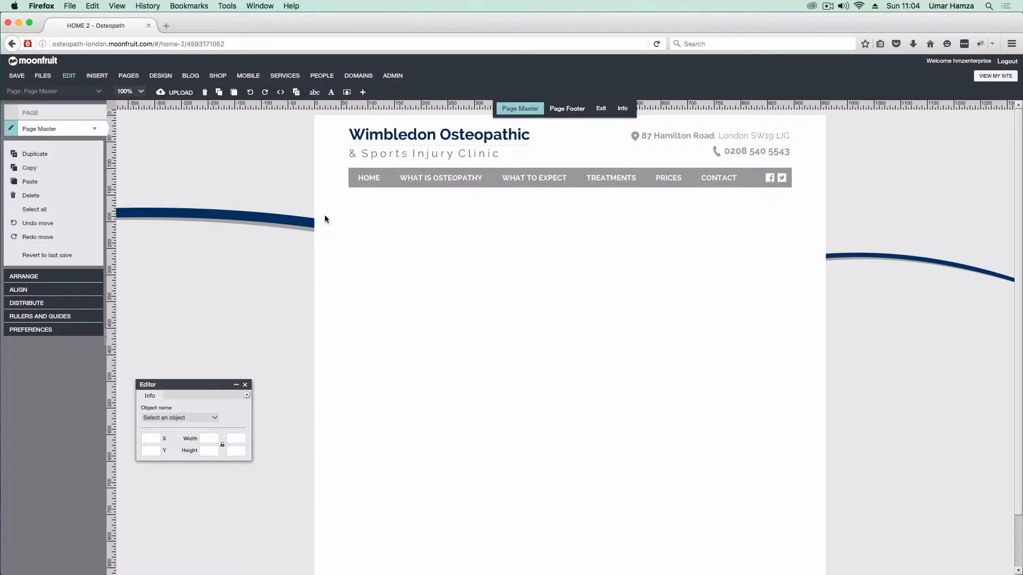
pyautogui.click(40, 116)
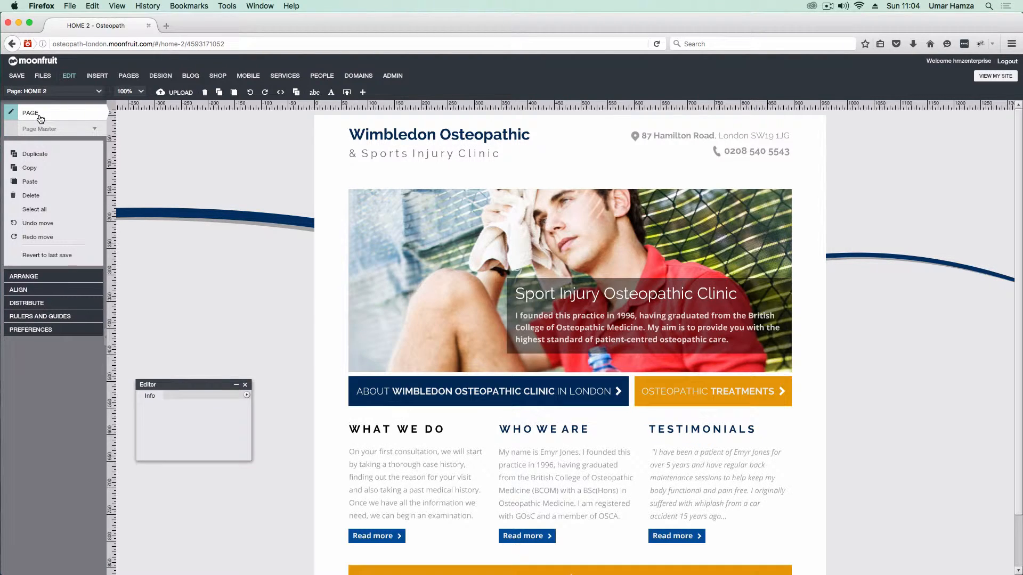
pyautogui.click(67, 97)
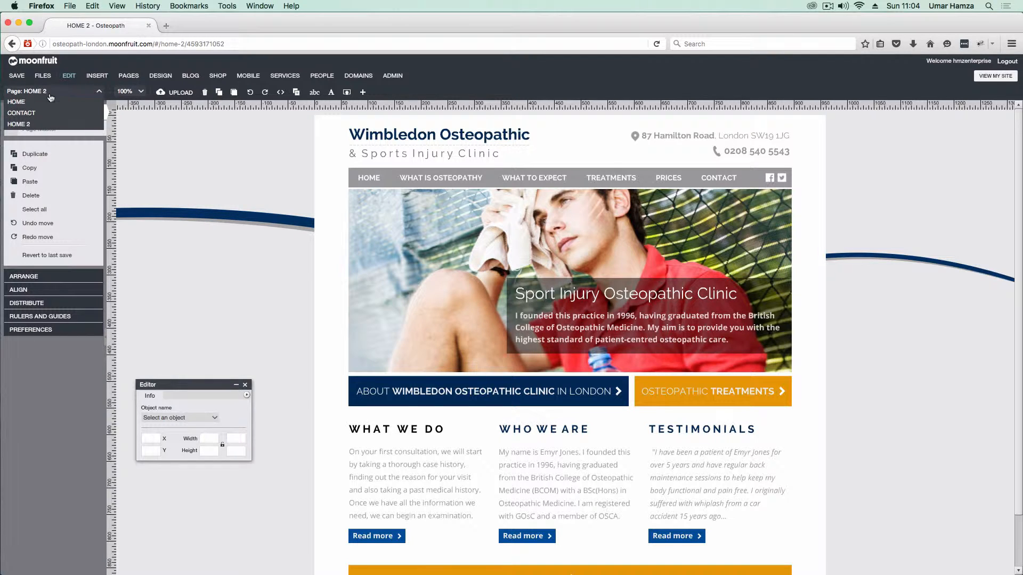
pyautogui.click(47, 113)
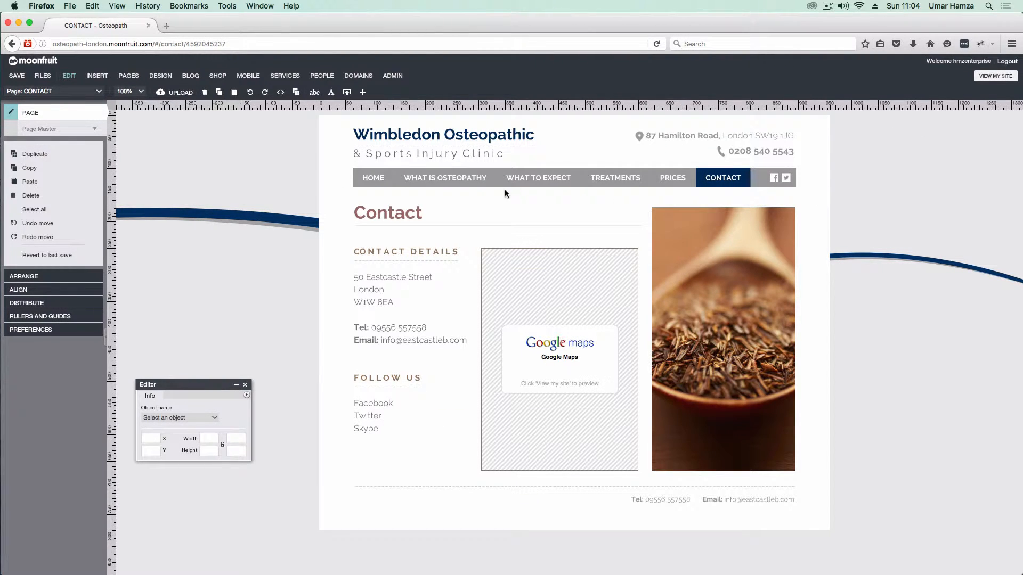
pyautogui.click(52, 95)
pyautogui.click(52, 123)
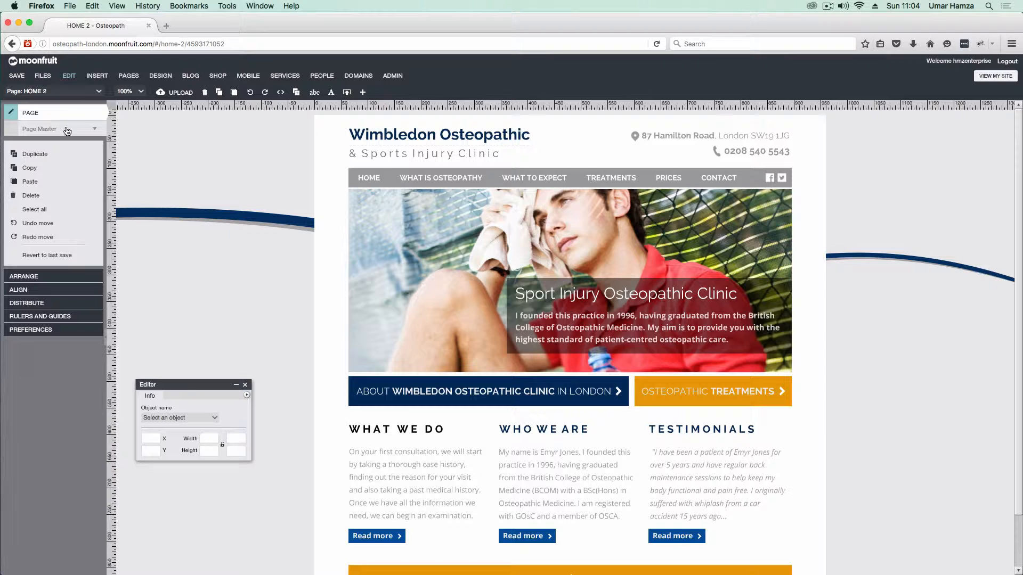
# View the Page Master, marquee-select its header elements, and return to page editing without saving changes
pyautogui.click(66, 129)
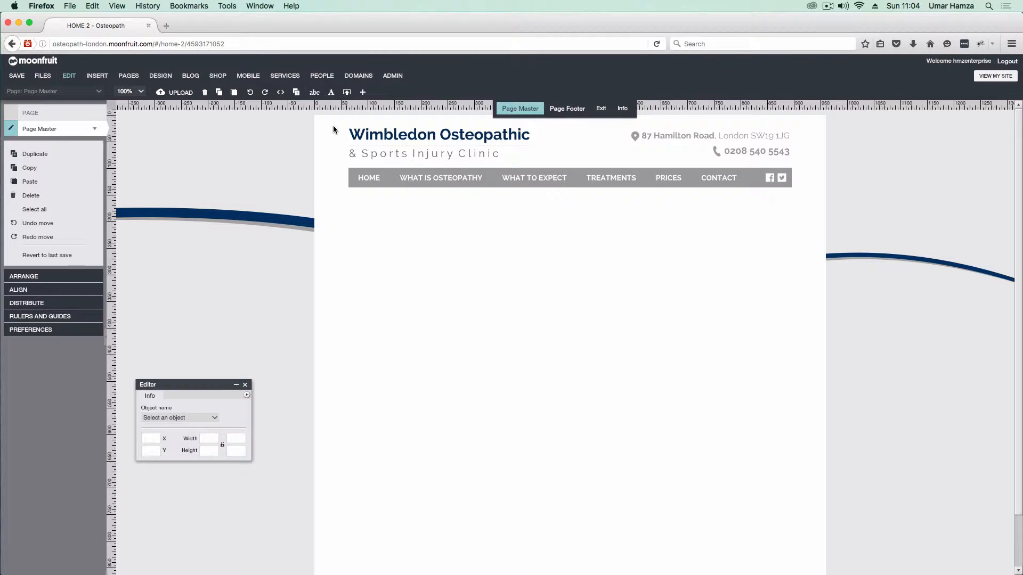
pyautogui.moveTo(333, 126); pyautogui.dragTo(990, 240)
pyautogui.click(370, 223)
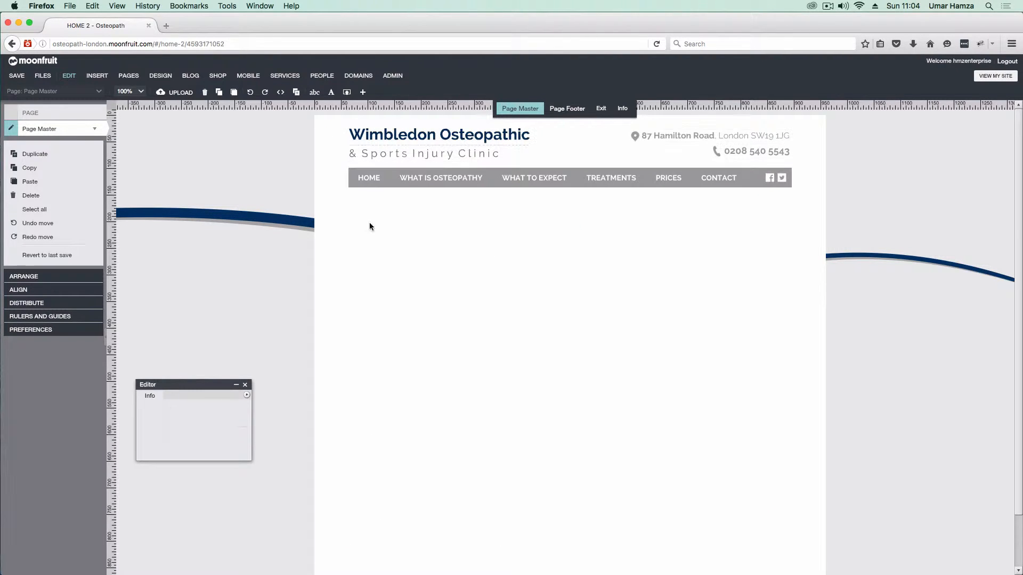
pyautogui.click(76, 116)
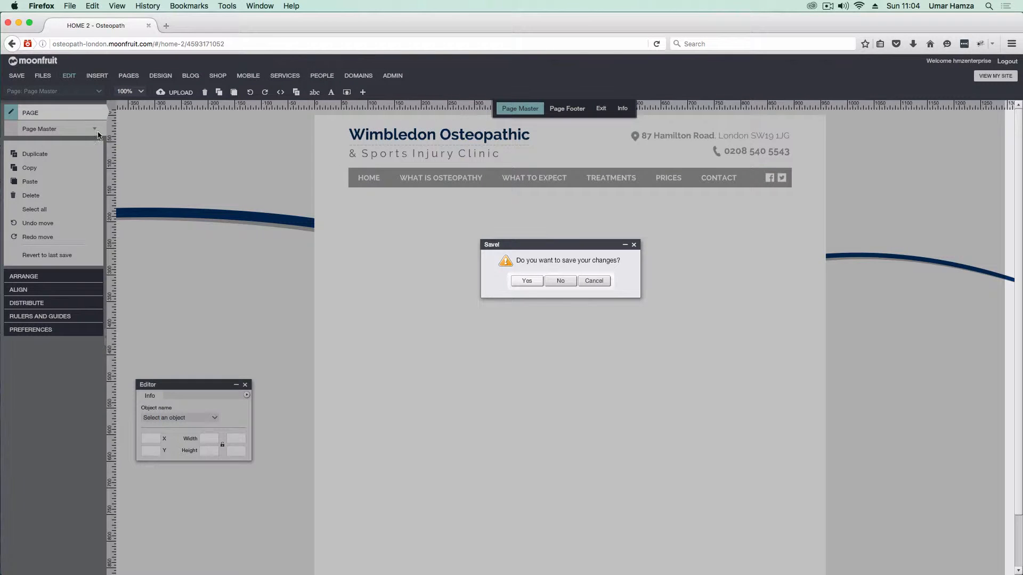
pyautogui.click(559, 281)
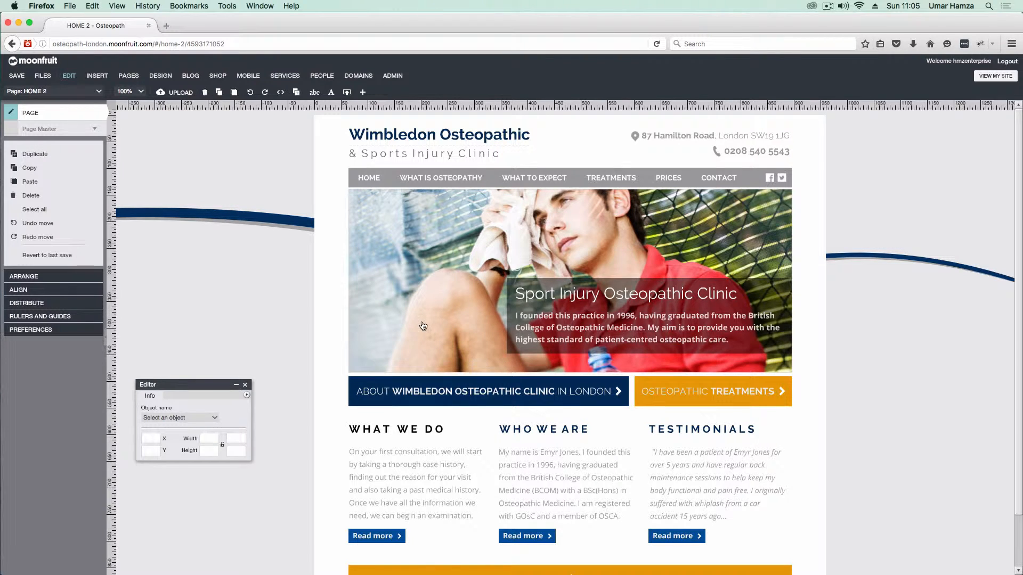
# Duplicate the WHAT WE DO title and place the duplicate just above the original heading
pyautogui.click(414, 432)
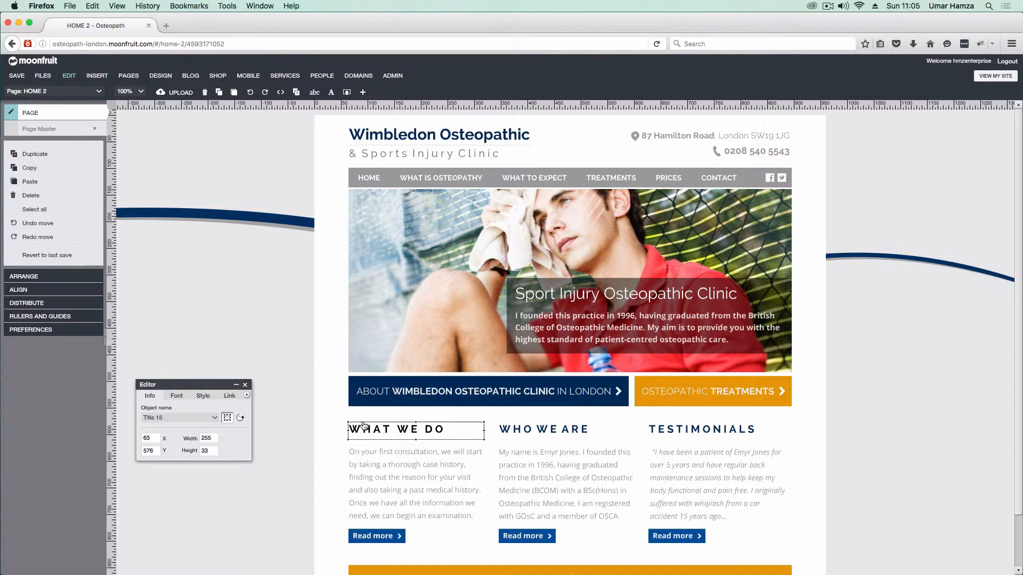
pyautogui.click(35, 154)
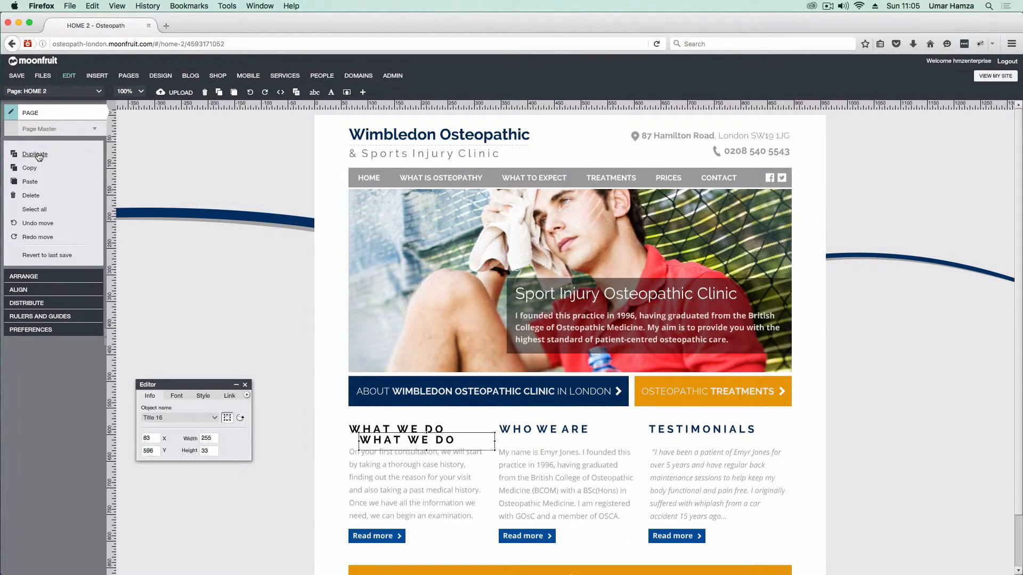
pyautogui.moveTo(424, 441); pyautogui.dragTo(420, 419)
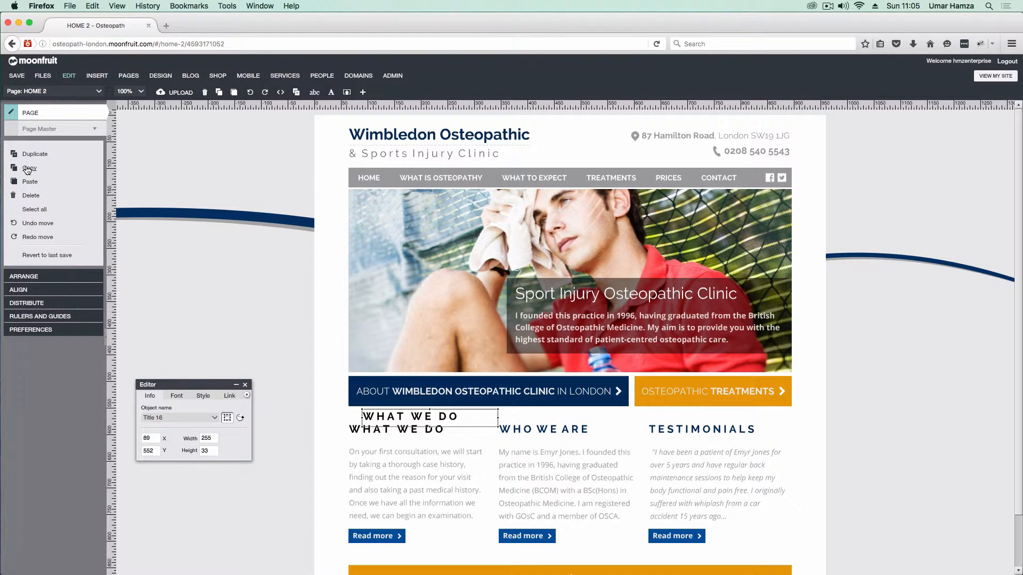
# Paste the copied WHAT WE DO title onto the CONTACT page, saving HOME 2 first, and place it below the FOLLOW US links
pyautogui.click(41, 95)
pyautogui.click(40, 111)
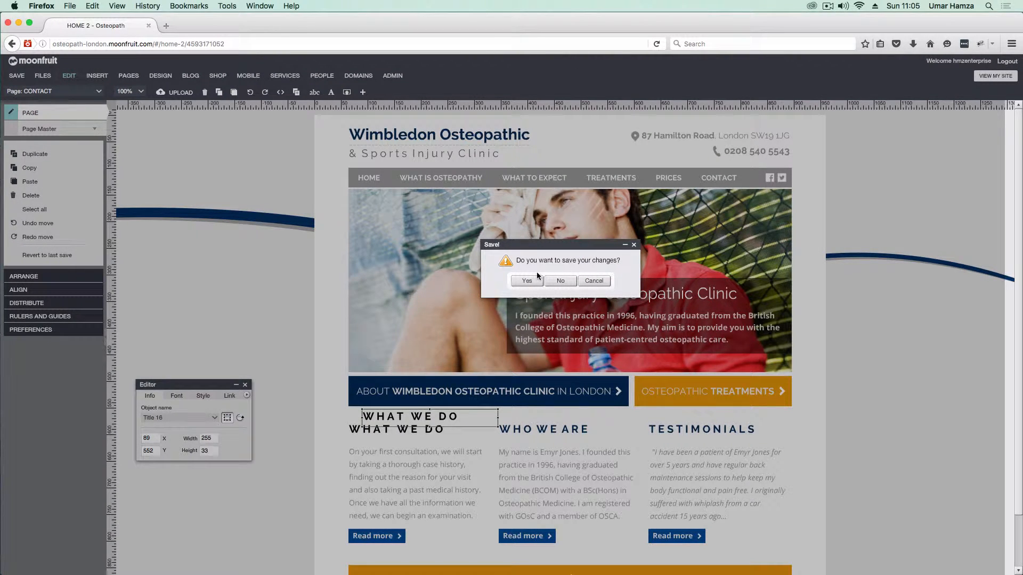
pyautogui.click(537, 276)
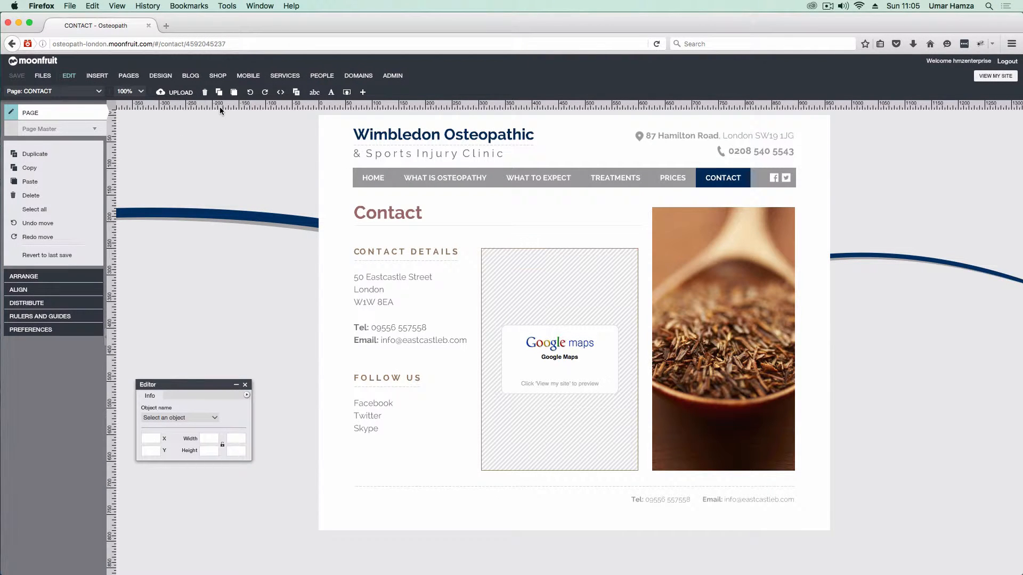
pyautogui.click(27, 182)
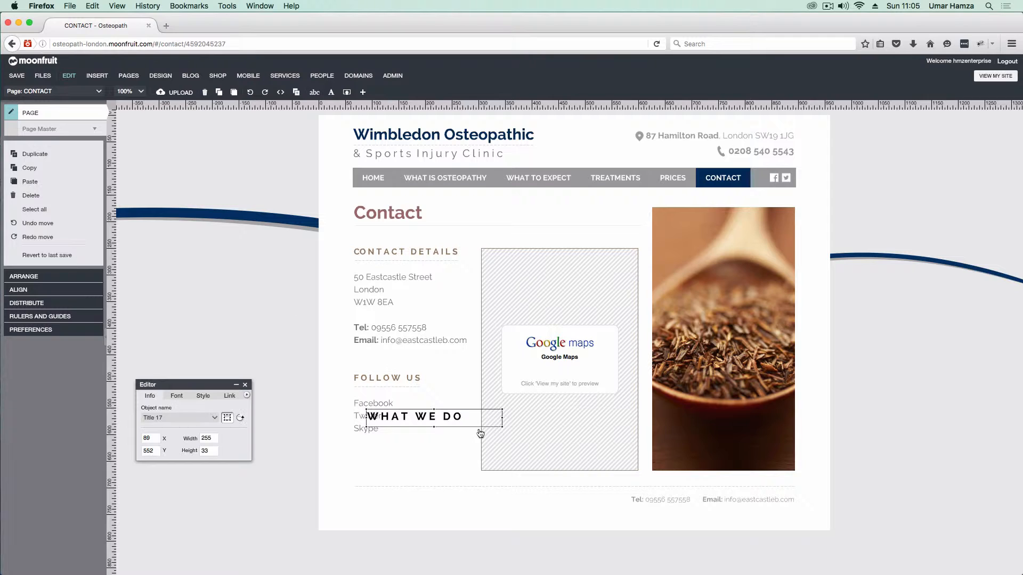
pyautogui.moveTo(441, 435); pyautogui.dragTo(422, 467)
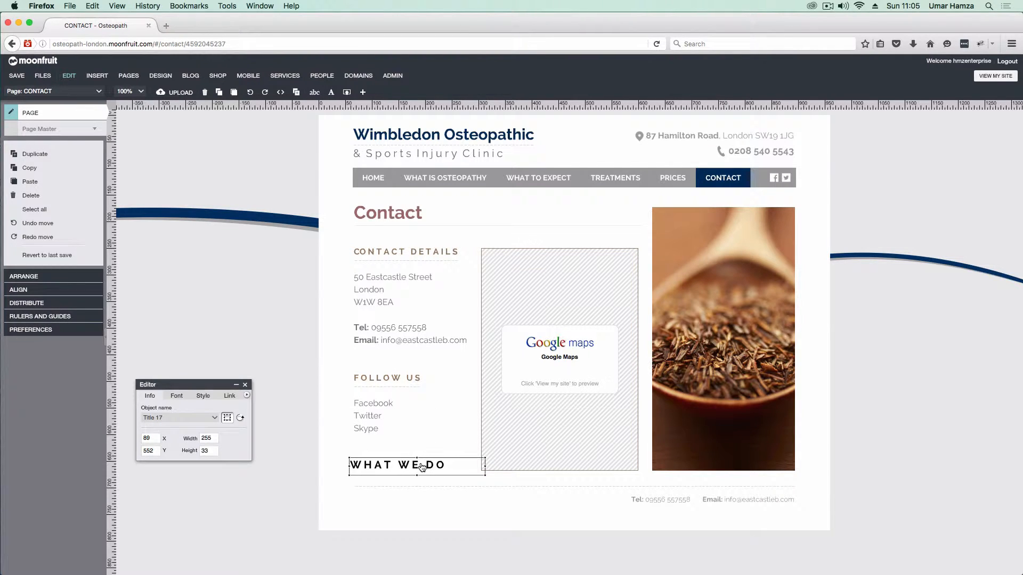
pyautogui.click(327, 419)
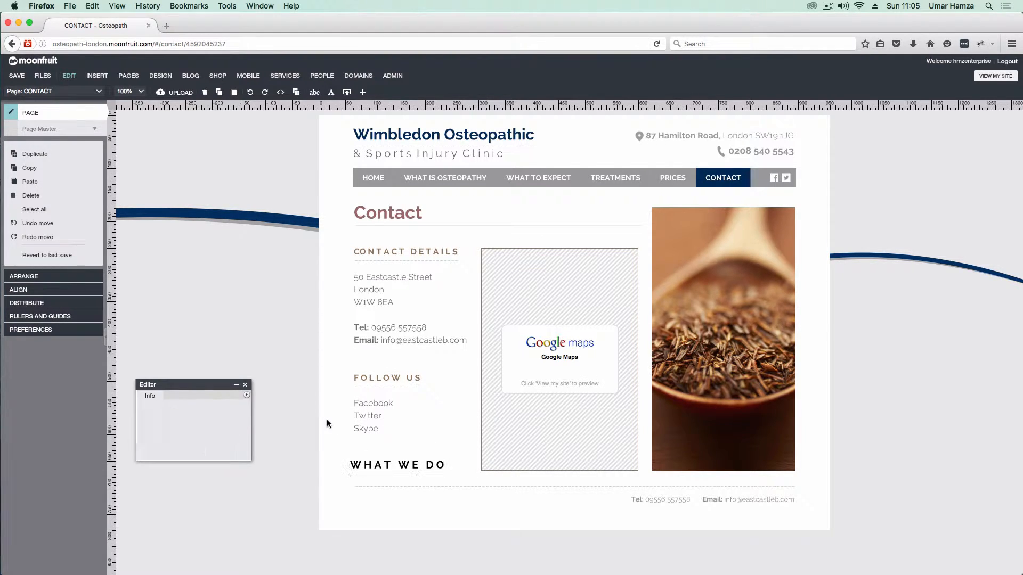
# Return to HOME 2 without saving the CONTACT page, and delete the duplicate WHAT WE DO title above the original
pyautogui.click(73, 96)
pyautogui.click(64, 121)
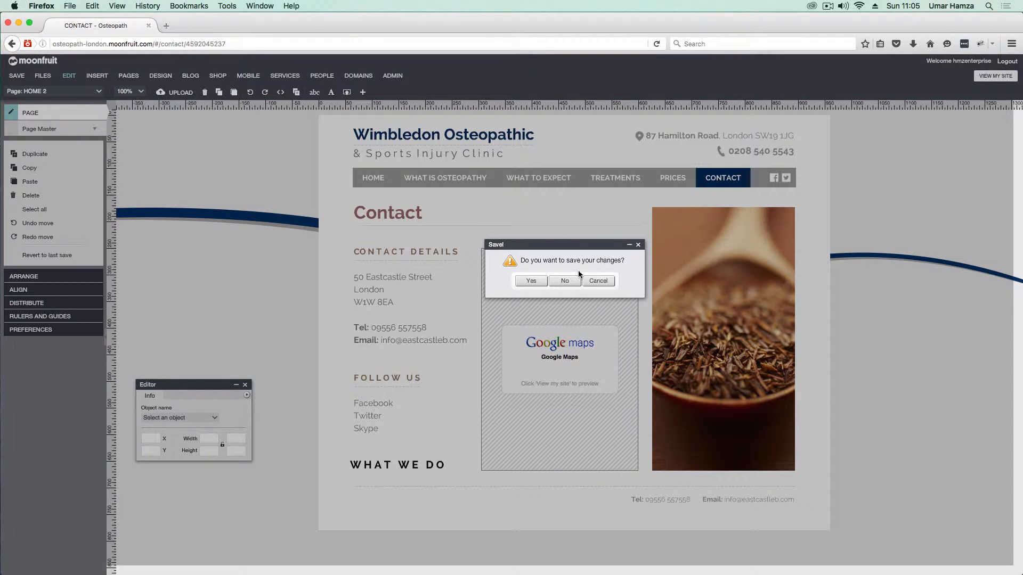
pyautogui.click(564, 281)
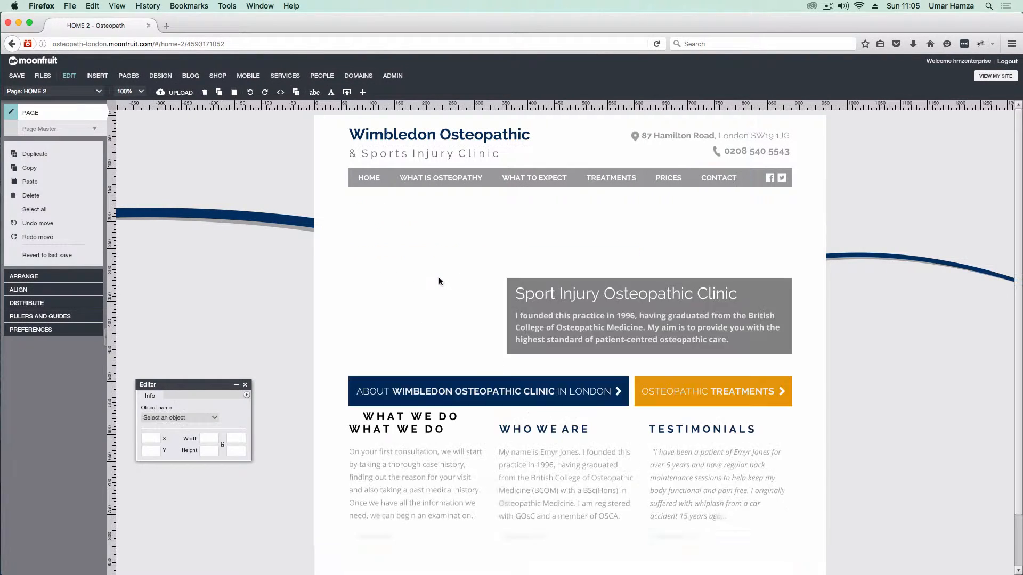
pyautogui.click(407, 416)
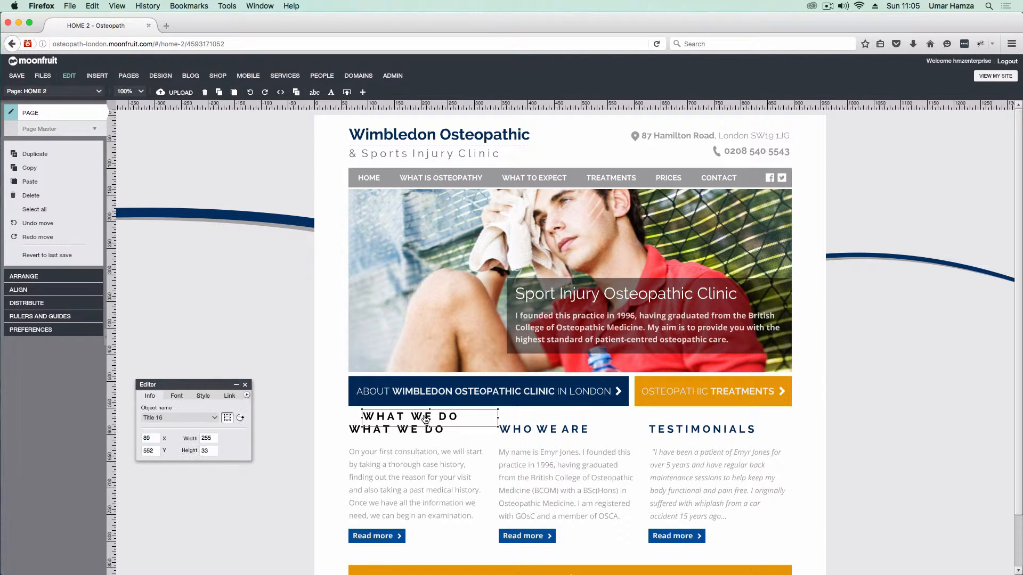
pyautogui.click(34, 196)
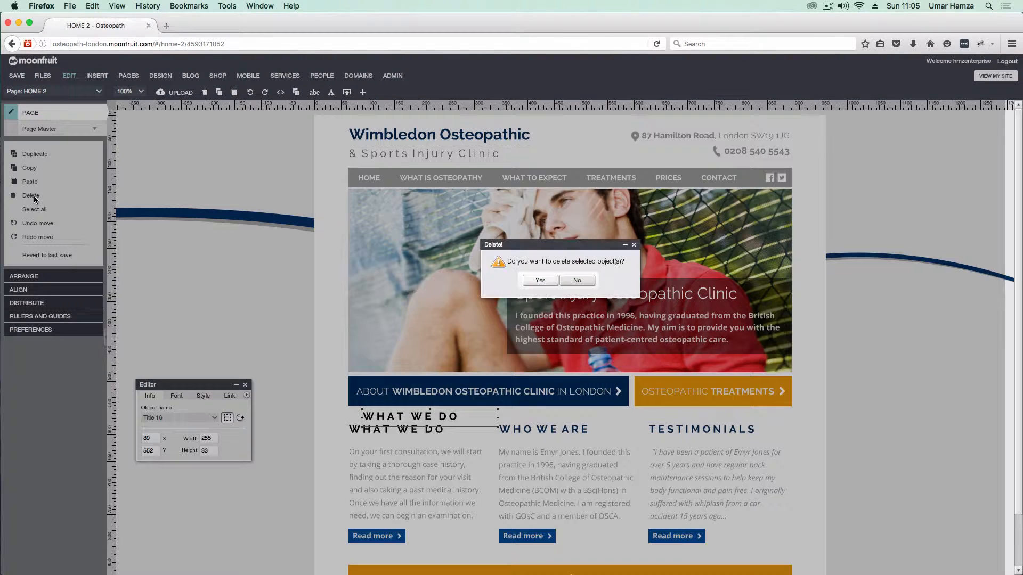
pyautogui.click(542, 281)
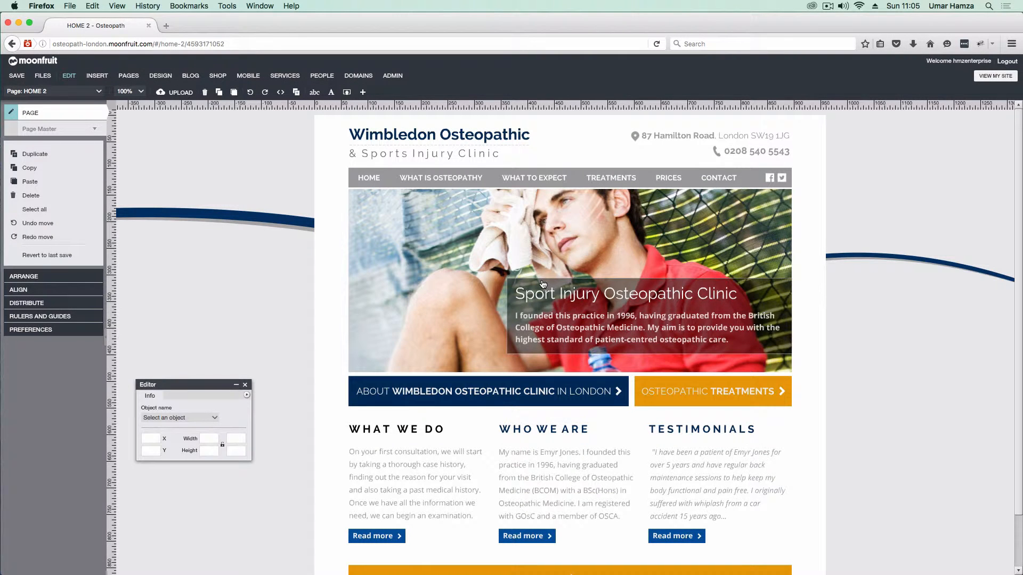
# Select all objects on HOME 2 and move them together to slightly below the navigation bar
pyautogui.click(29, 211)
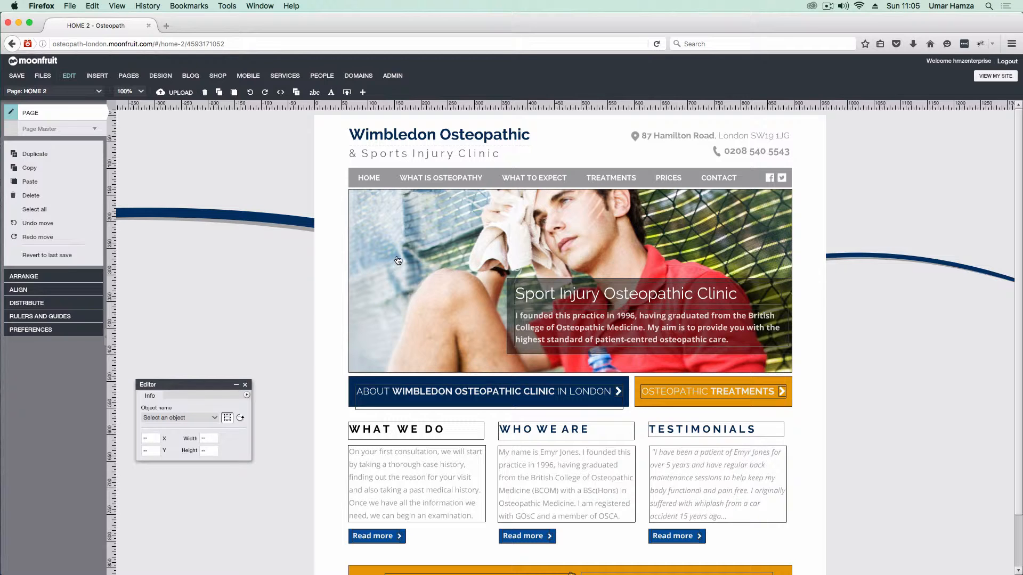
pyautogui.moveTo(398, 261); pyautogui.dragTo(434, 267)
pyautogui.moveTo(544, 259); pyautogui.dragTo(468, 261)
pyautogui.moveTo(394, 274); pyautogui.dragTo(420, 276)
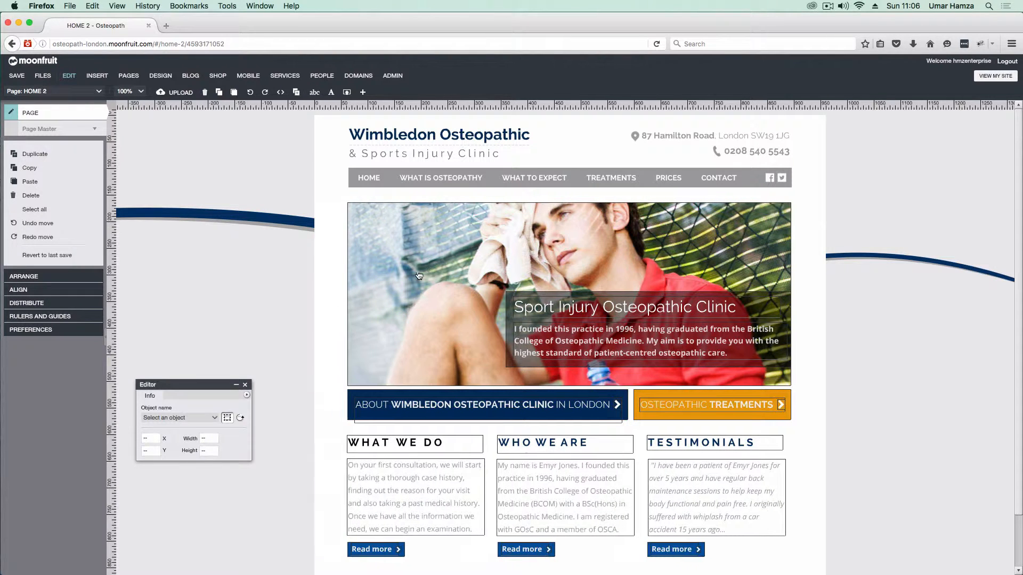
pyautogui.moveTo(343, 267); pyautogui.dragTo(369, 246)
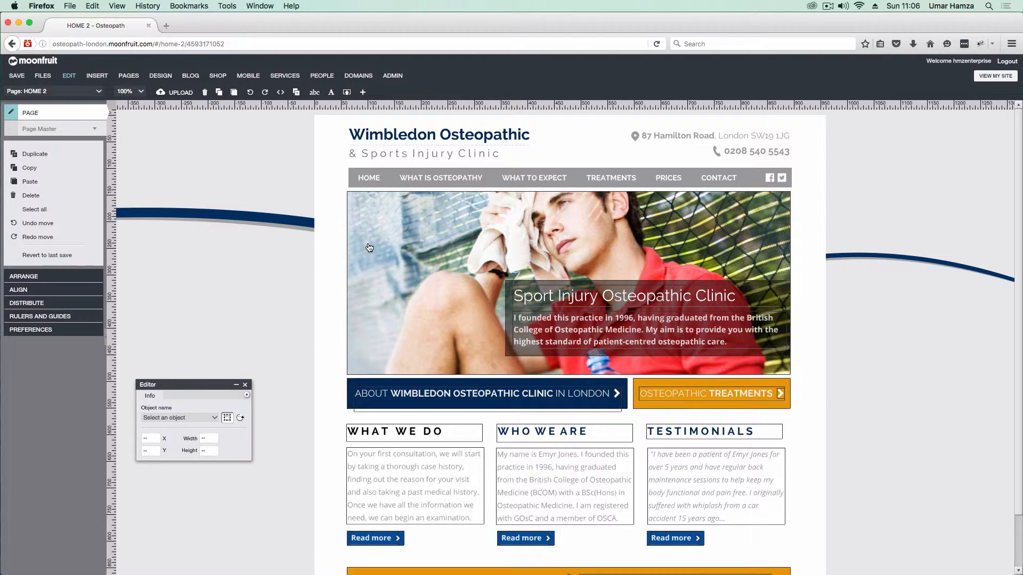
# Nudge the selected objects slightly to the right, and shift them all farther right and down past the page edge
pyautogui.press('Right')
pyautogui.press('Right')
pyautogui.press('Right')
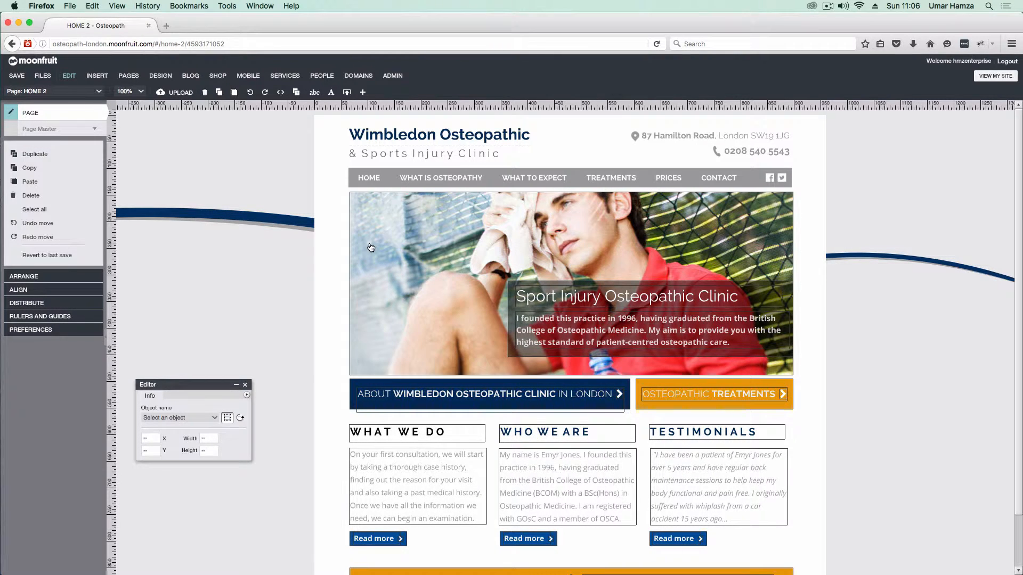
pyautogui.moveTo(397, 246); pyautogui.dragTo(457, 273)
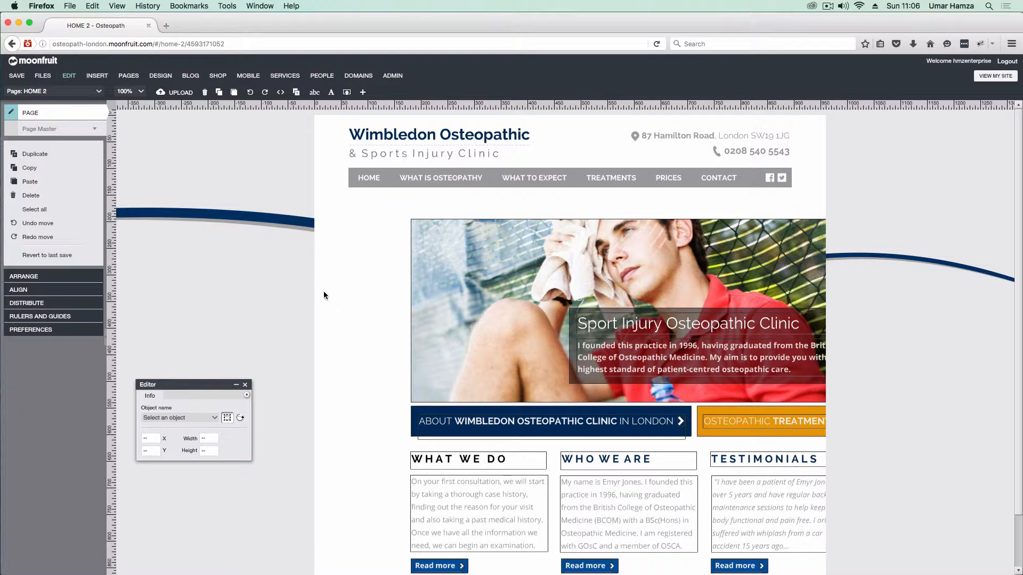
# Undo all the moves of the selected objects on HOME 2
pyautogui.click(37, 223)
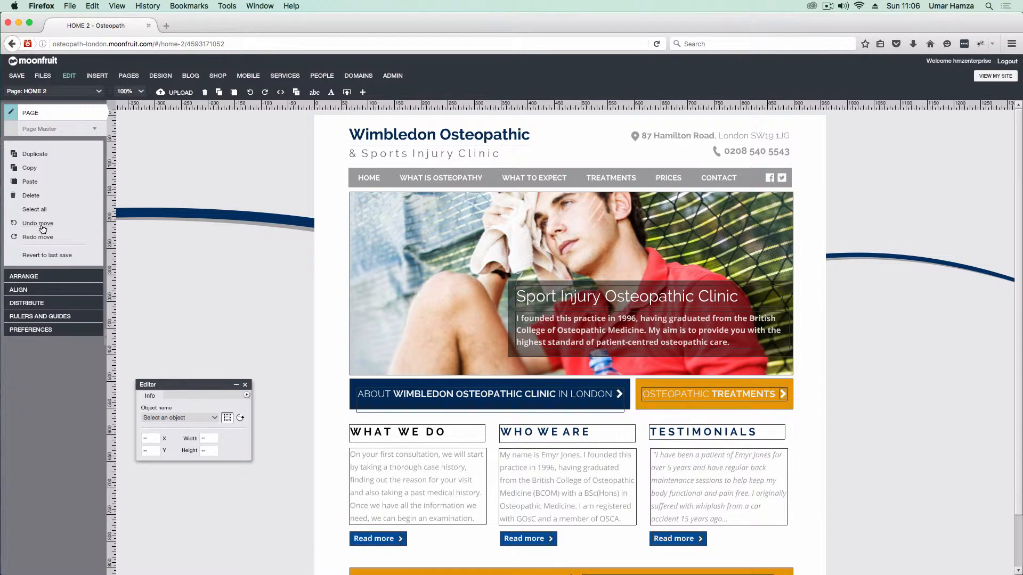
pyautogui.click(43, 226)
pyautogui.click(42, 226)
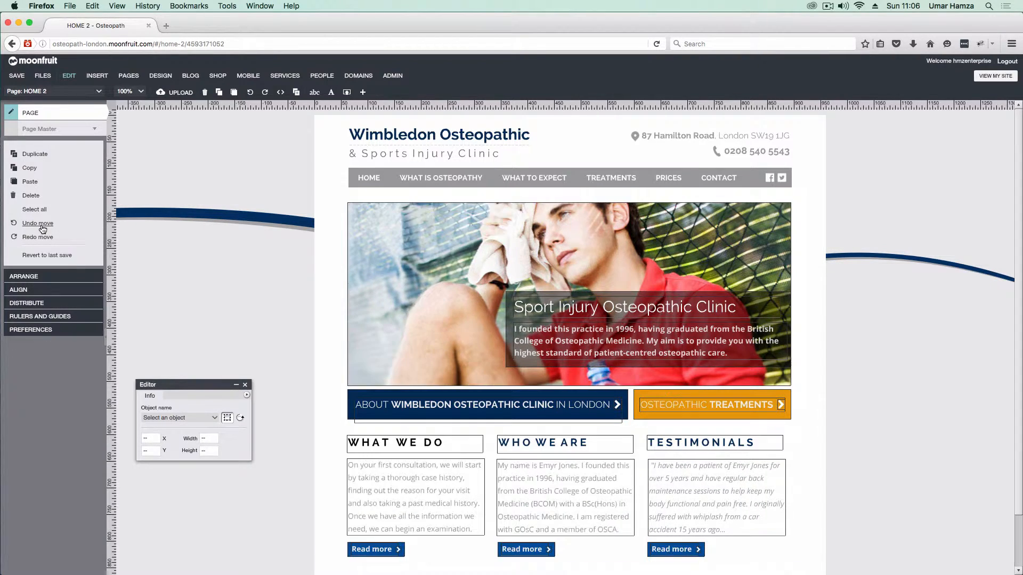
pyautogui.click(43, 226)
pyautogui.click(42, 226)
pyautogui.click(43, 226)
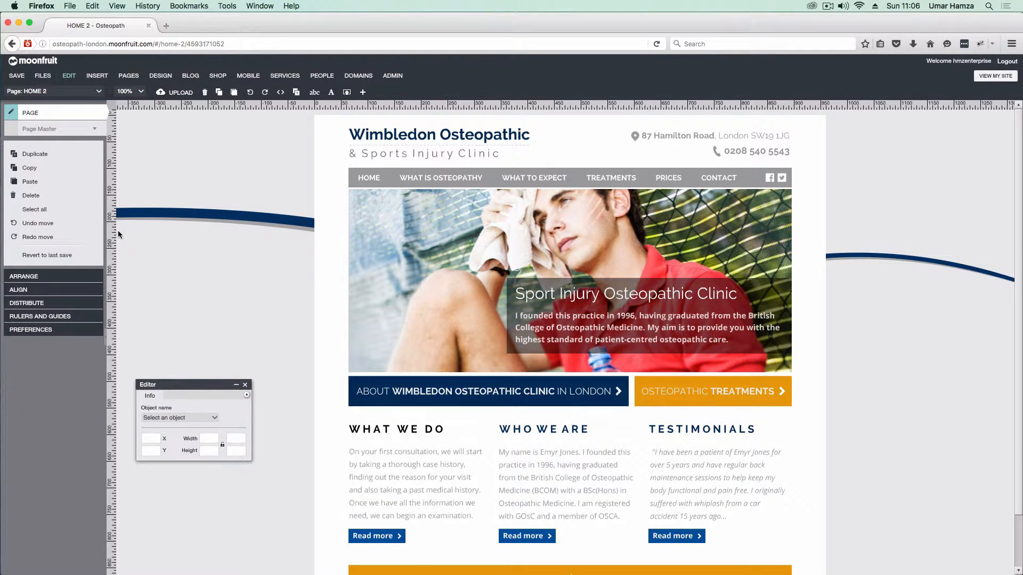
# Redo the undone moves of the selected objects on HOME 2
pyautogui.click(44, 240)
pyautogui.click(43, 240)
pyautogui.click(43, 240)
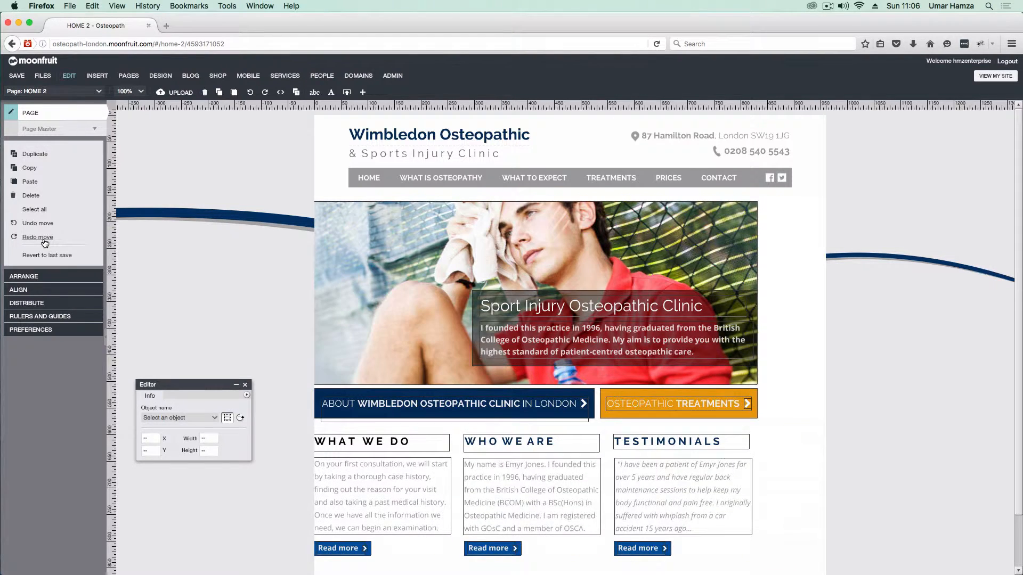
pyautogui.click(44, 240)
pyautogui.click(43, 240)
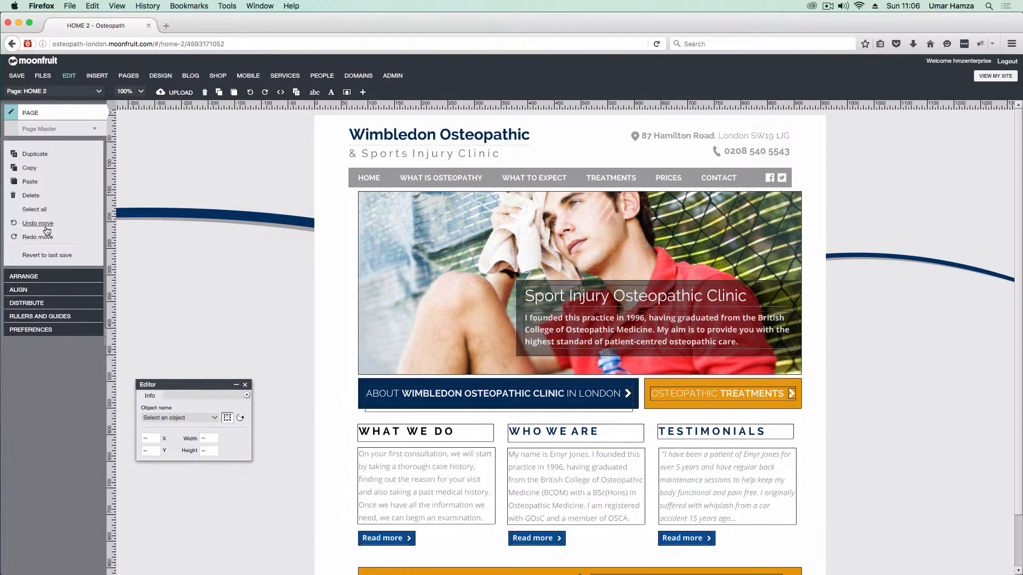
# Undo the restored object moves, and redo the deletion of the duplicate WHAT WE DO title
pyautogui.click(47, 228)
pyautogui.click(47, 228)
pyautogui.click(47, 229)
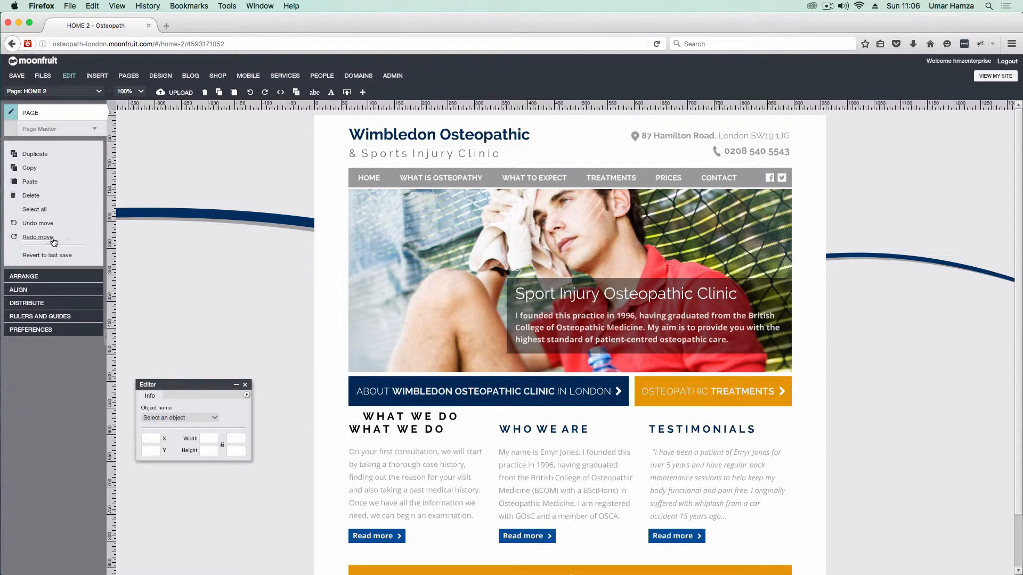
pyautogui.click(53, 239)
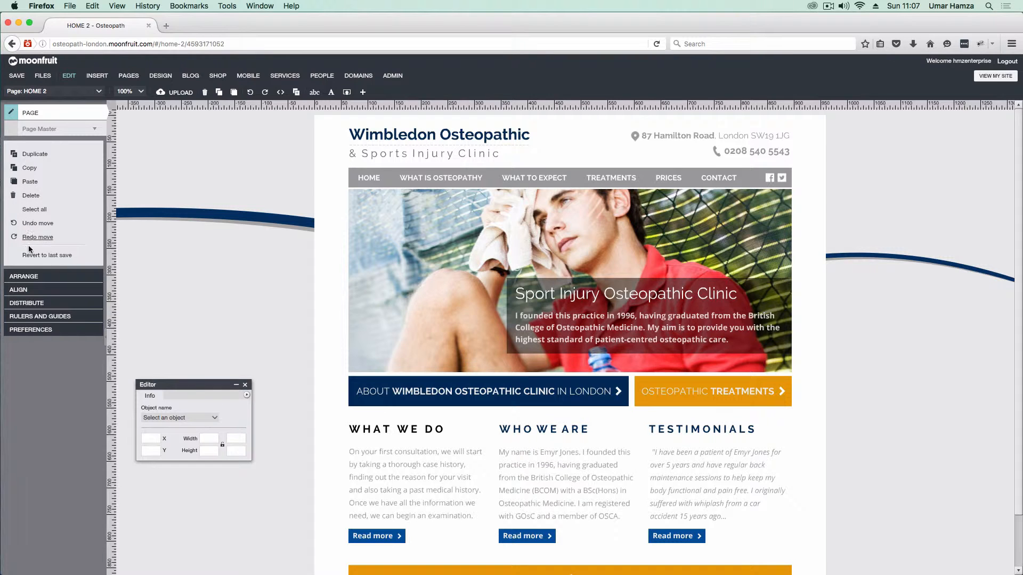
# Send the ABOUT WIMBLEDON OSTEOPATHIC CLINIC text to the back, behind its blue rectangle
pyautogui.click(36, 278)
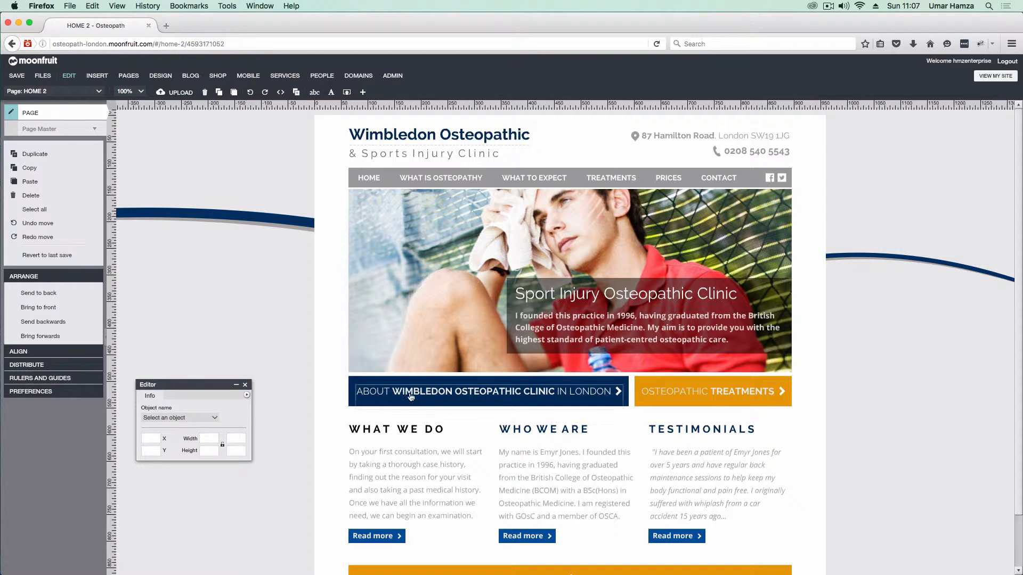
pyautogui.click(356, 385)
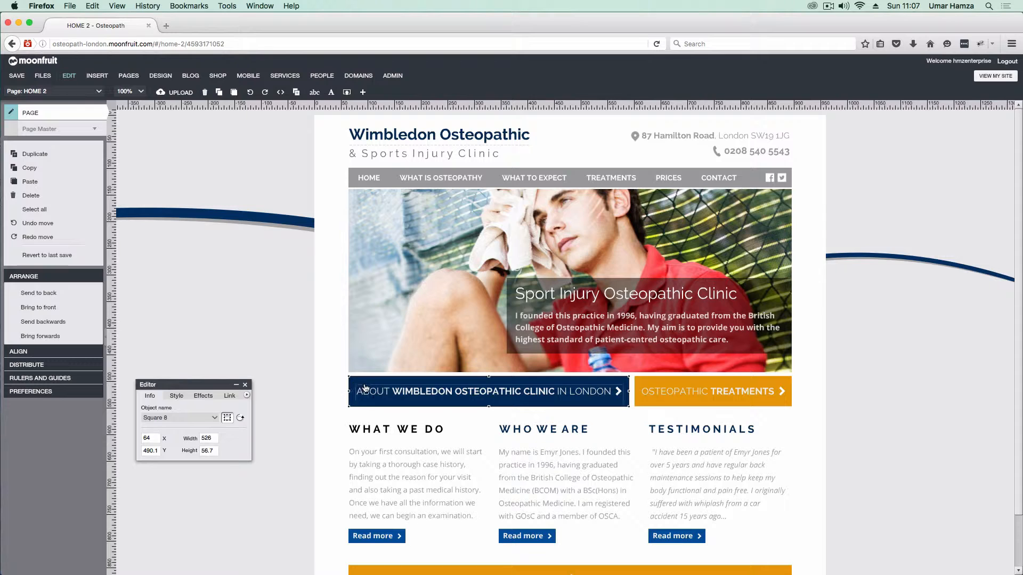
pyautogui.click(395, 397)
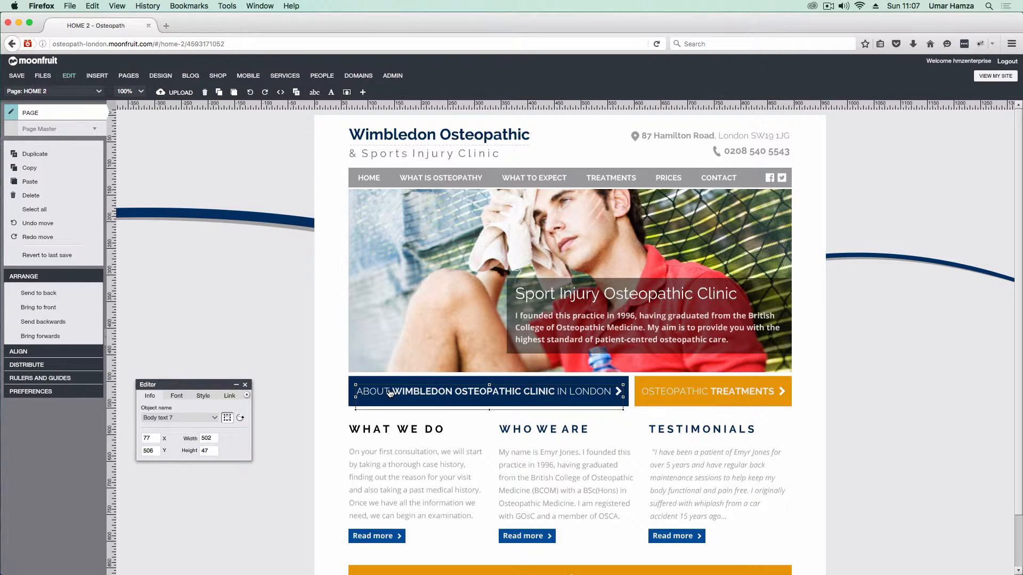
pyautogui.click(44, 294)
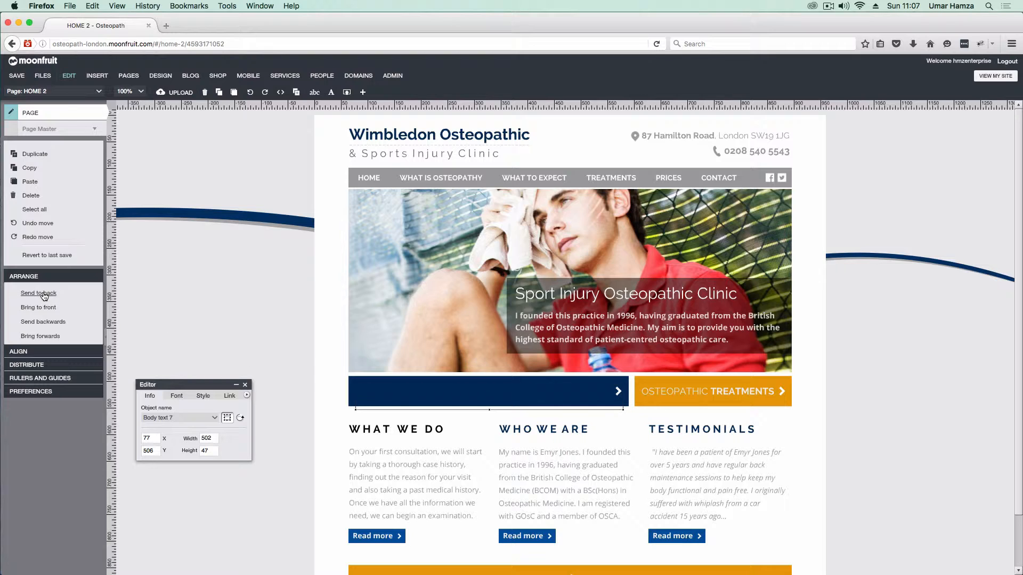
# Send the blue rectangle below the hero image to the back, and bring it to the front again
pyautogui.click(387, 403)
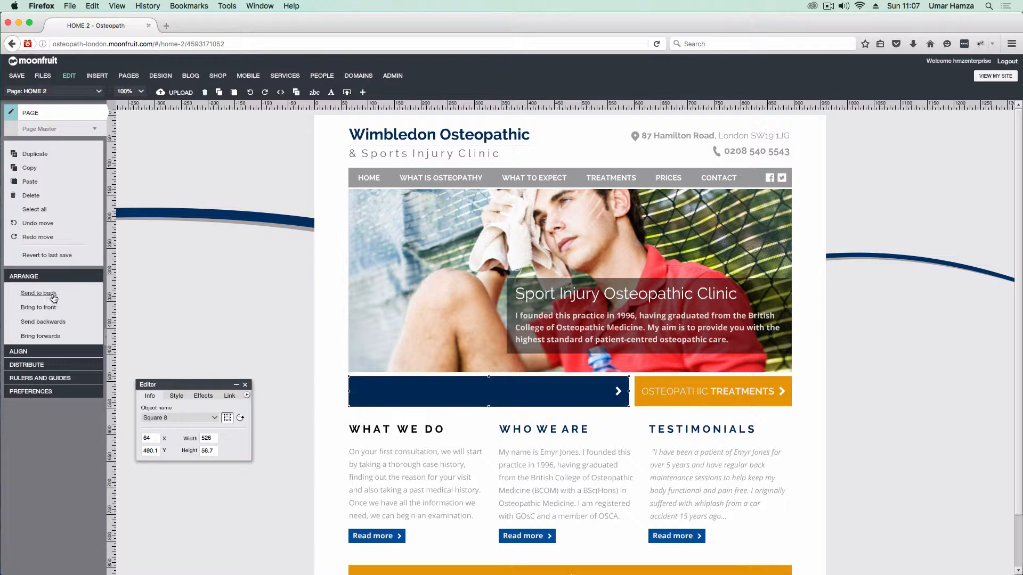
pyautogui.click(331, 395)
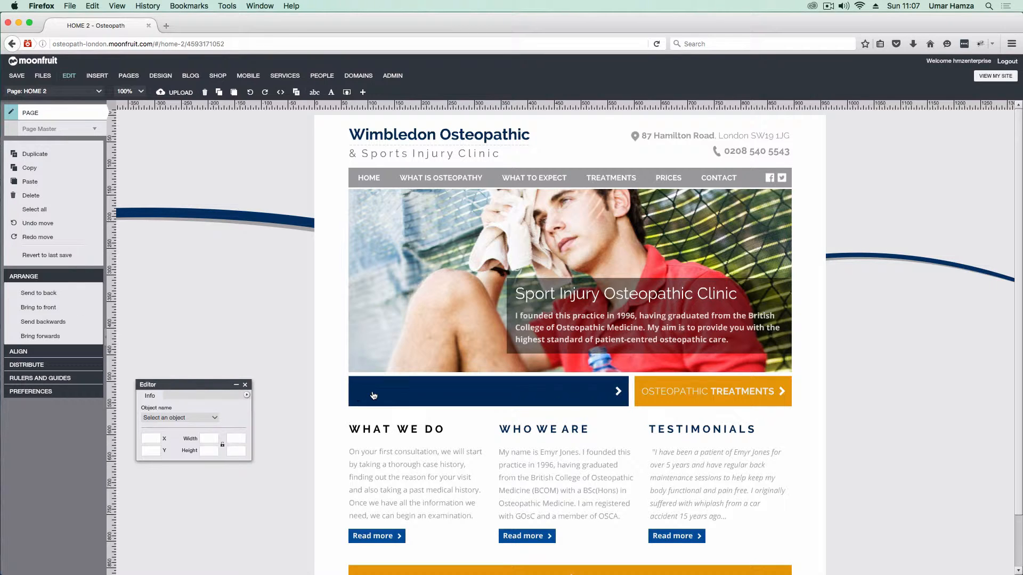
pyautogui.click(373, 395)
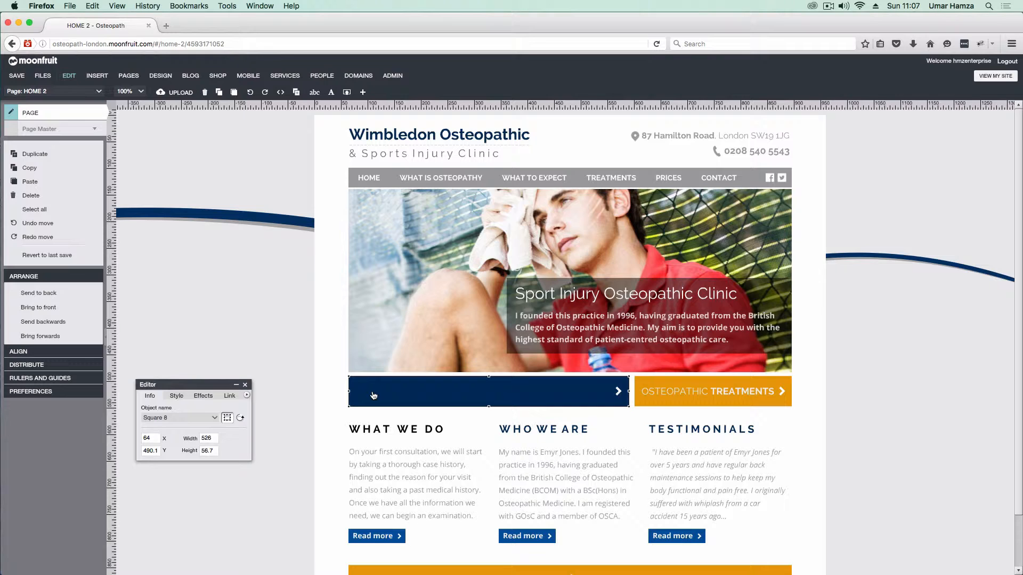
pyautogui.click(47, 295)
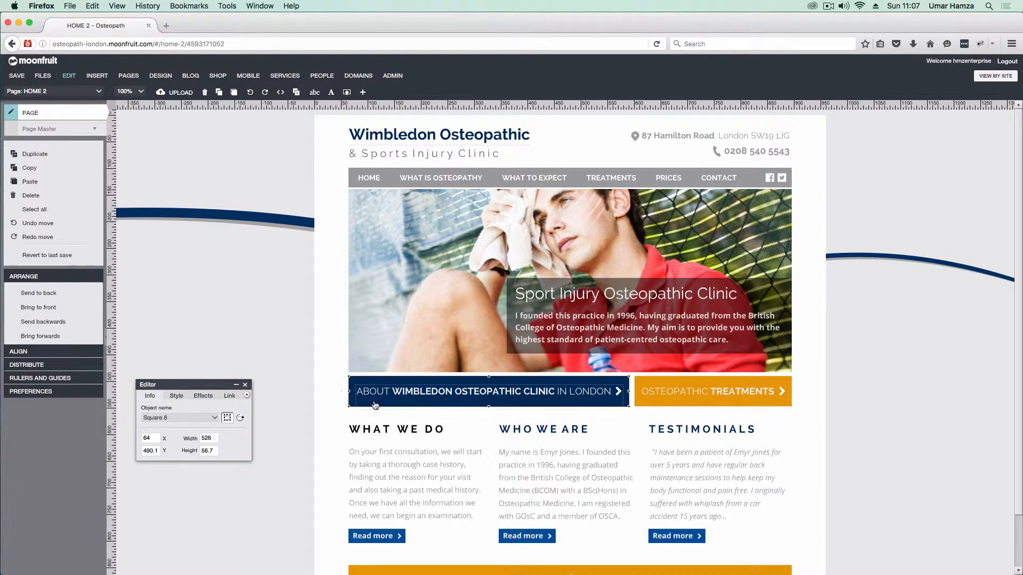
pyautogui.click(55, 309)
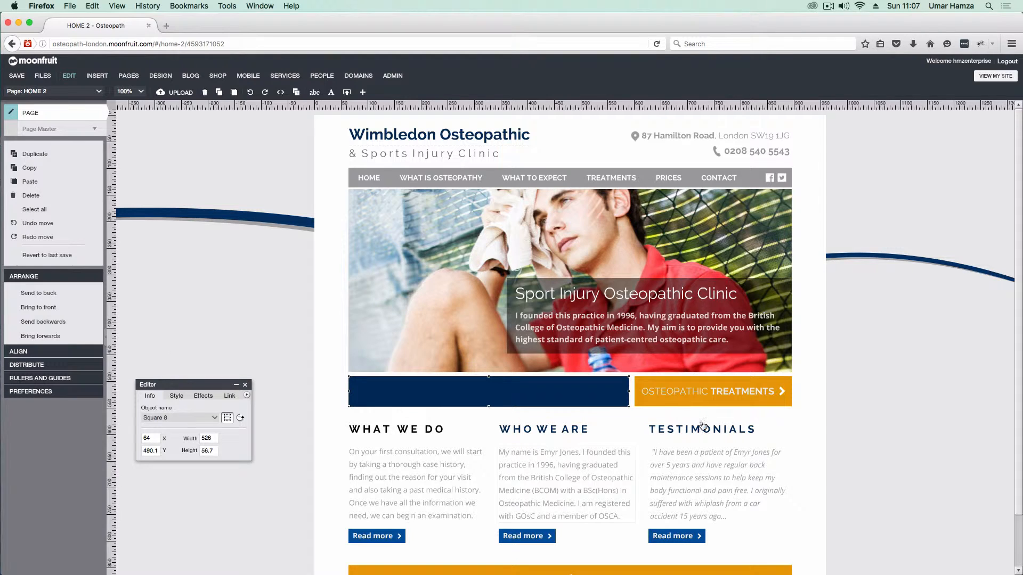
# Move the orange rectangle and the OSTEOPATHIC TREATMENTS text over the blue rectangle, bringing each to the front
pyautogui.moveTo(682, 407); pyautogui.dragTo(507, 405)
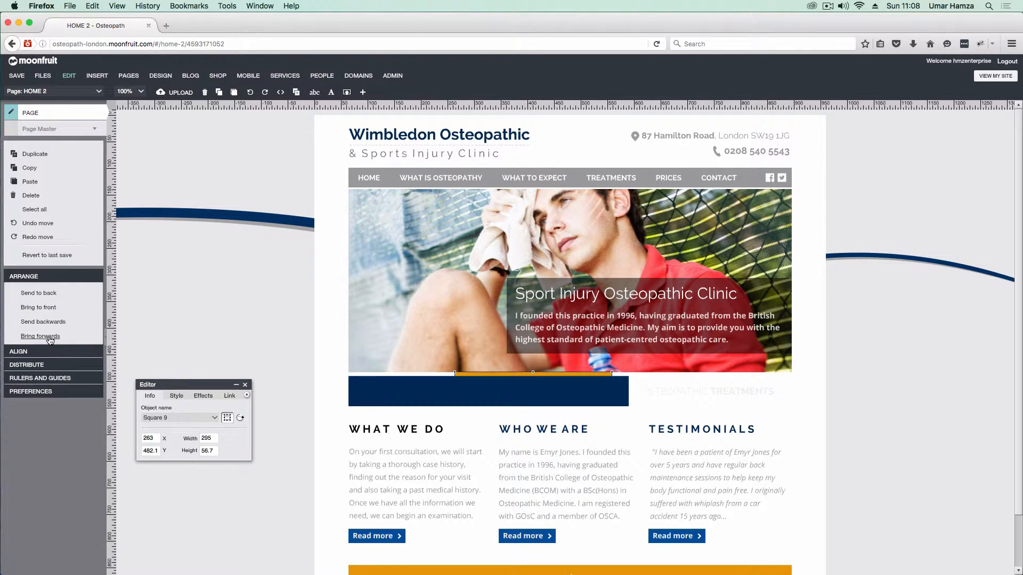
pyautogui.click(42, 309)
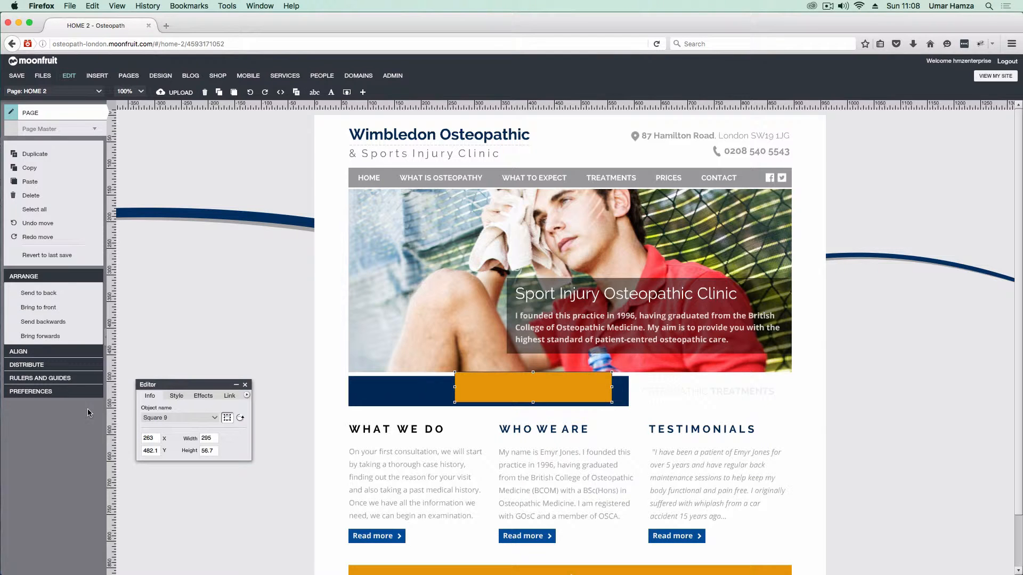
pyautogui.moveTo(674, 392); pyautogui.dragTo(515, 394)
pyautogui.click(38, 308)
pyautogui.moveTo(518, 397); pyautogui.dragTo(448, 397)
pyautogui.click(505, 383)
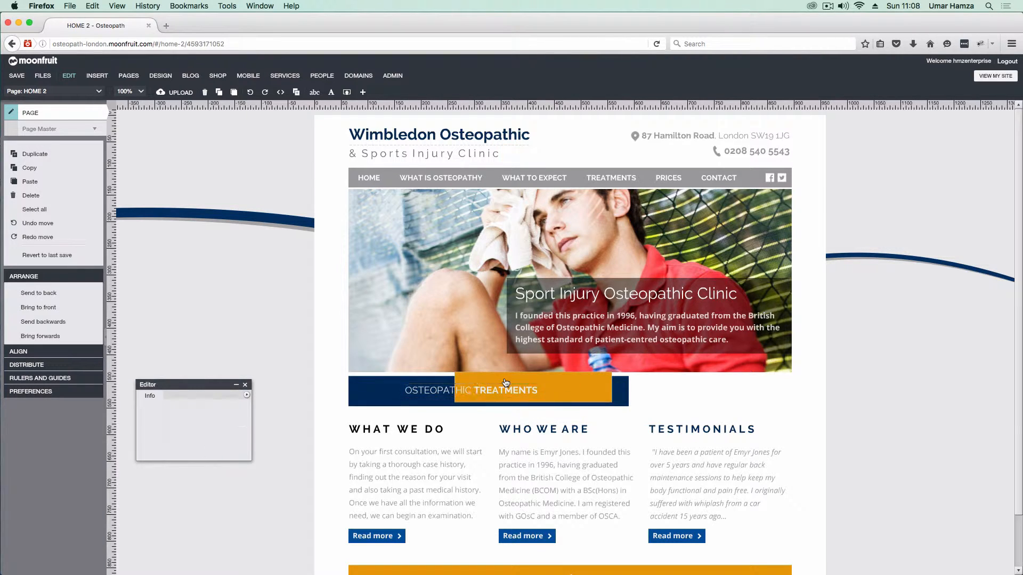
# Send the OSTEOPATHIC TREATMENTS text backwards and bring it forwards, and send it to the back and bring it to the front
pyautogui.click(421, 393)
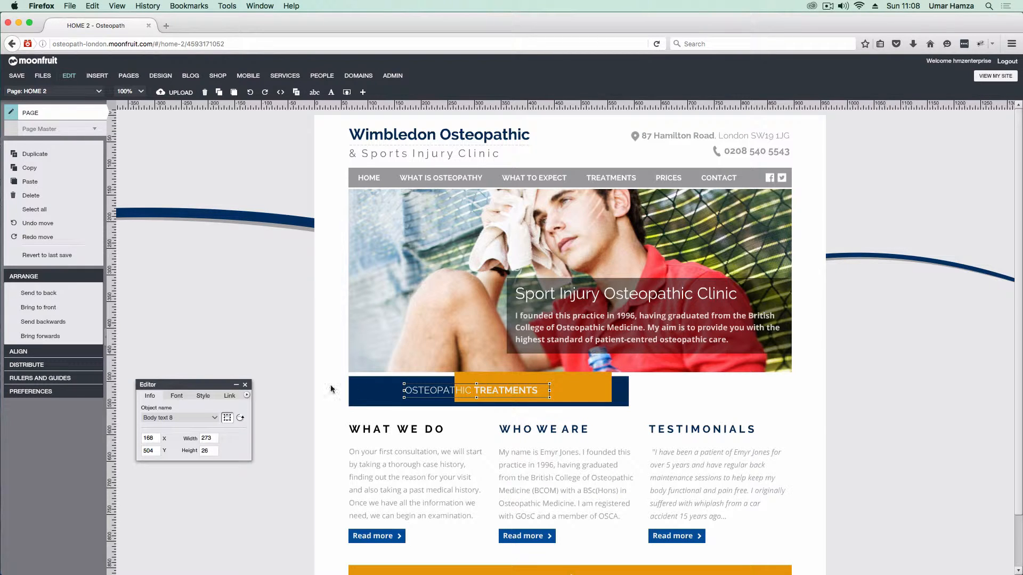
pyautogui.click(43, 322)
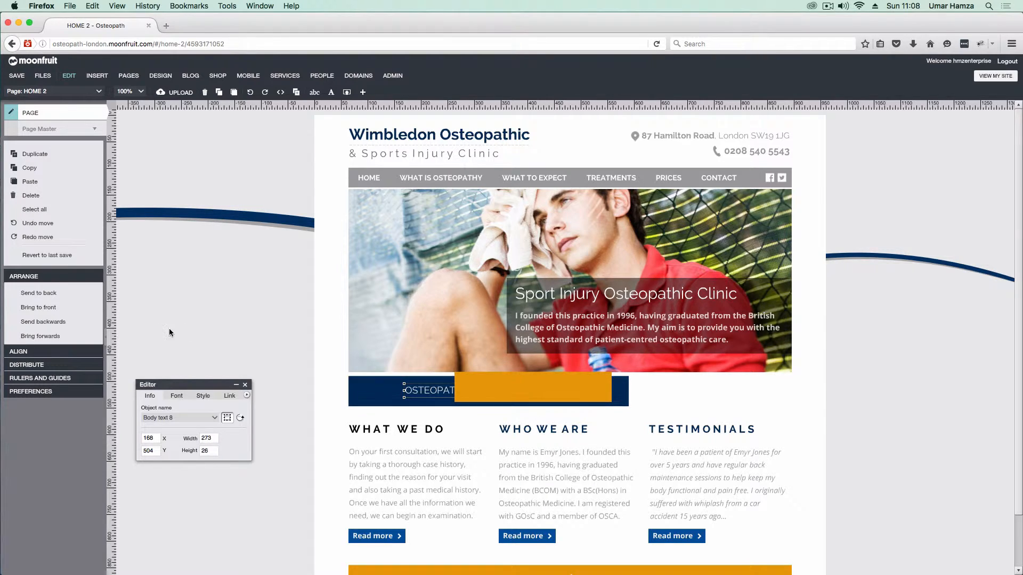
pyautogui.click(55, 338)
pyautogui.click(42, 295)
pyautogui.click(50, 310)
# Undo the moves of the orange rectangle and the OSTEOPATHIC TREATMENTS text, and the deletion of the duplicate WHAT WE DO title
pyautogui.click(251, 93)
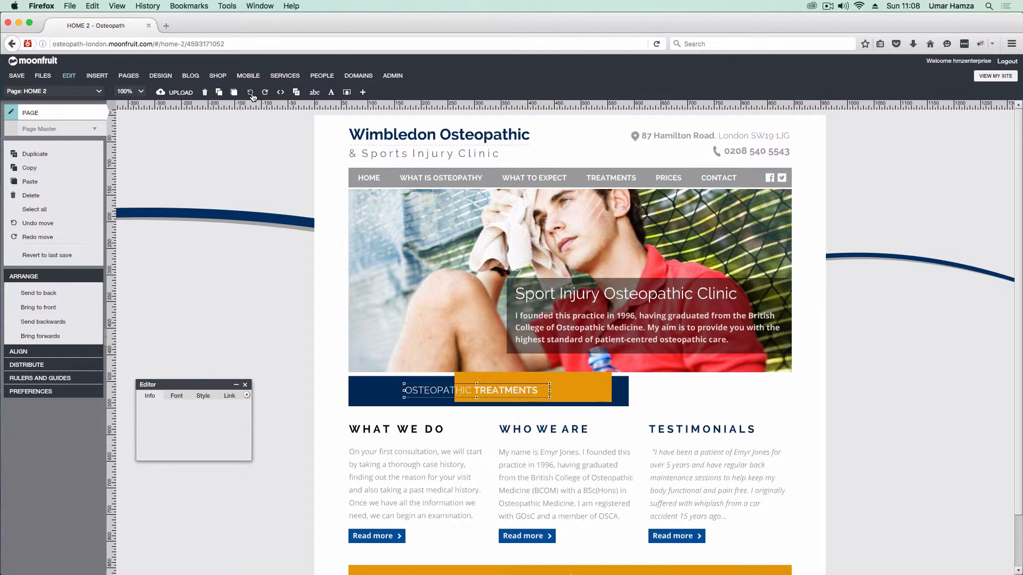
pyautogui.click(251, 94)
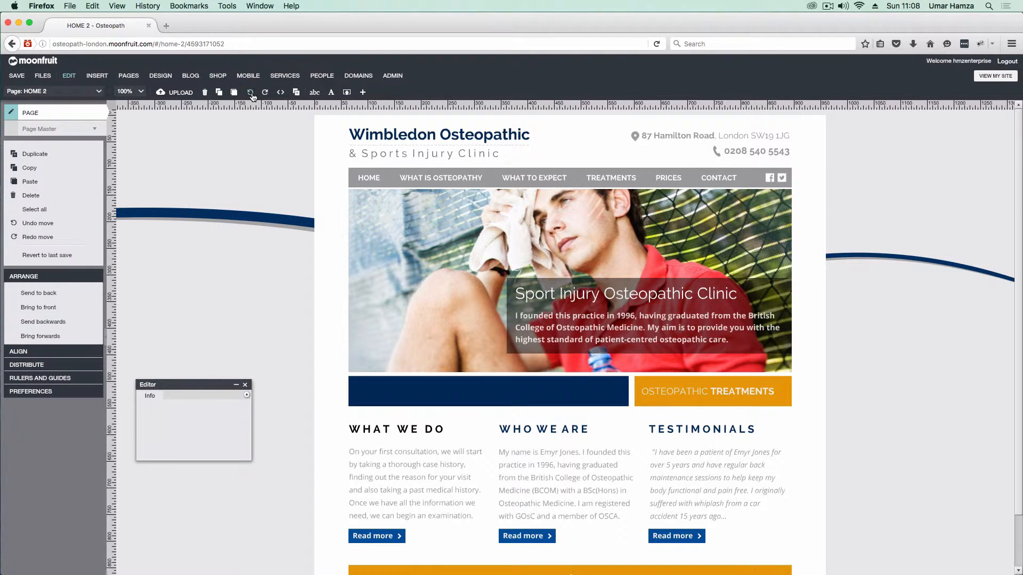
pyautogui.click(251, 93)
pyautogui.click(251, 94)
pyautogui.click(251, 94)
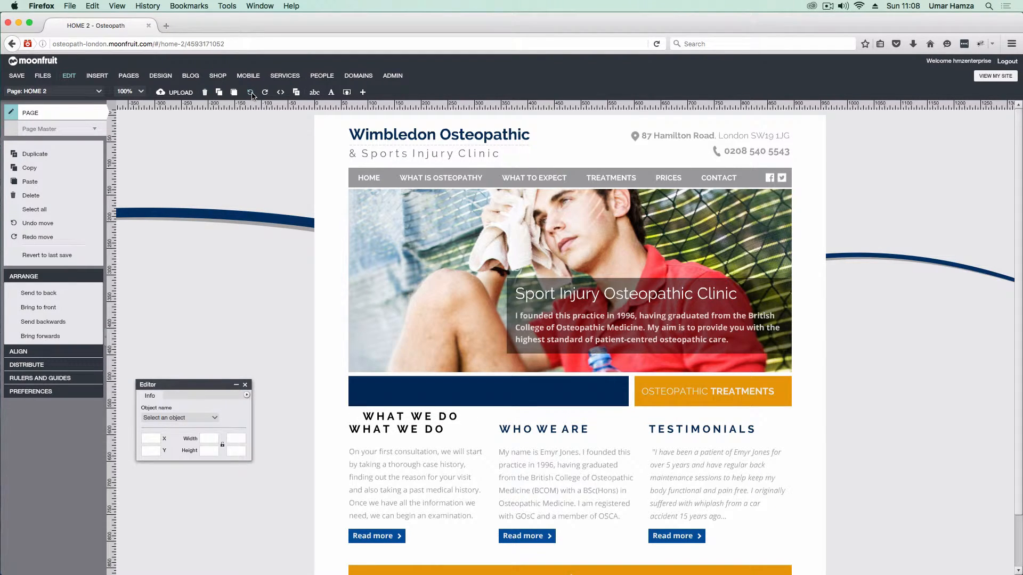
# Send the blue rectangle to the back, and delete the duplicate WHAT WE DO title above the original
pyautogui.click(367, 391)
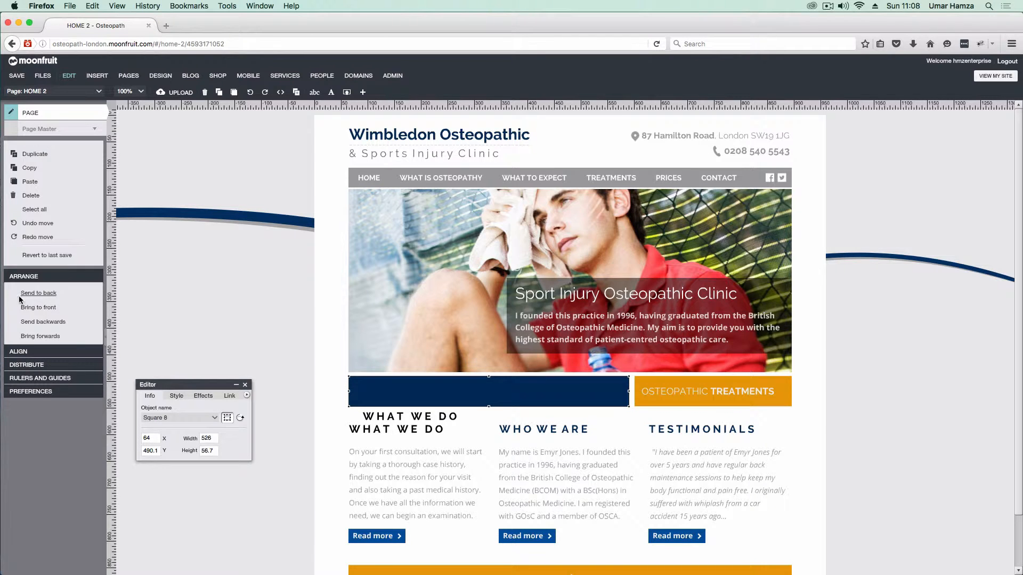
pyautogui.click(34, 296)
pyautogui.click(381, 418)
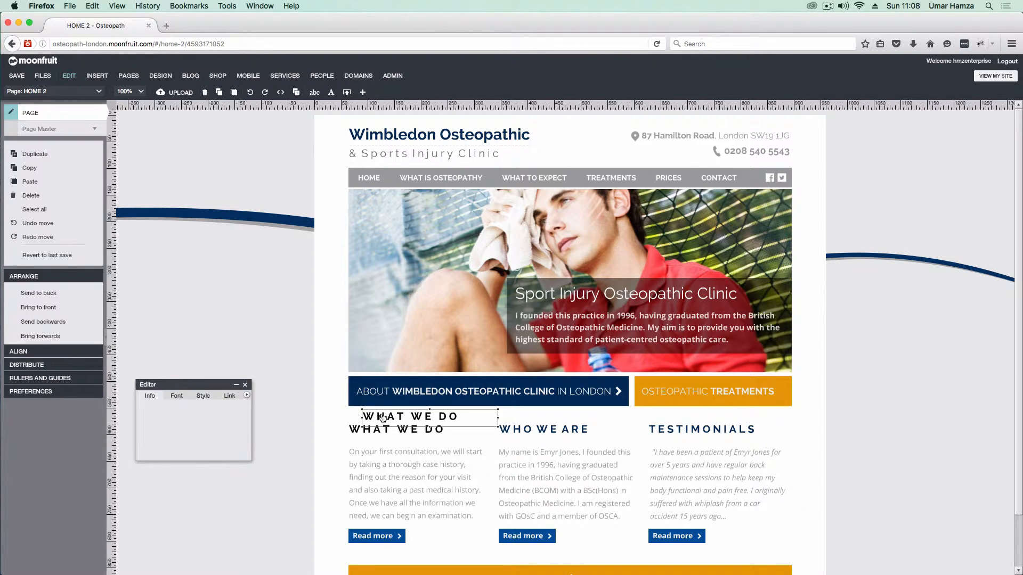
pyautogui.click(205, 93)
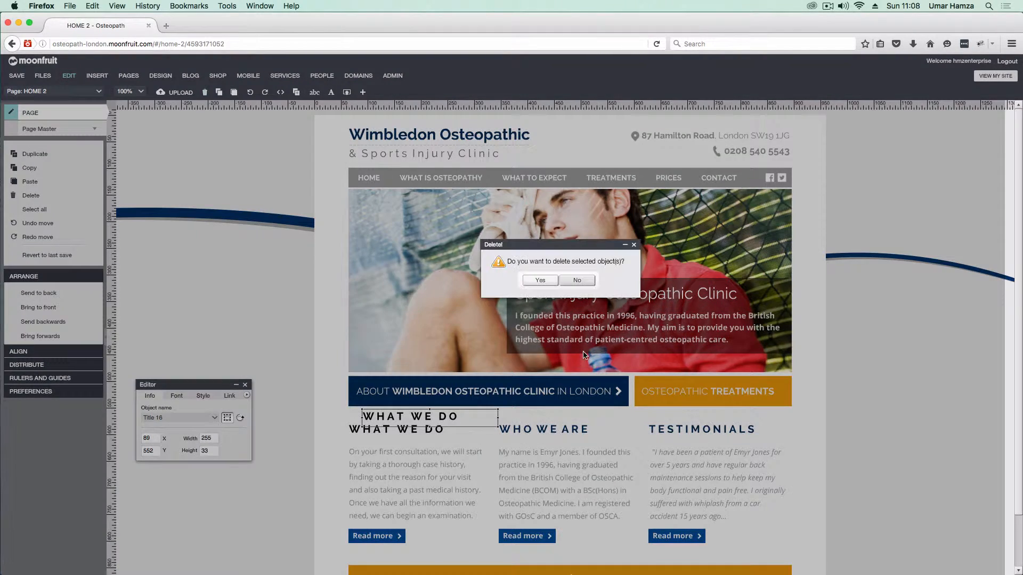
pyautogui.click(540, 281)
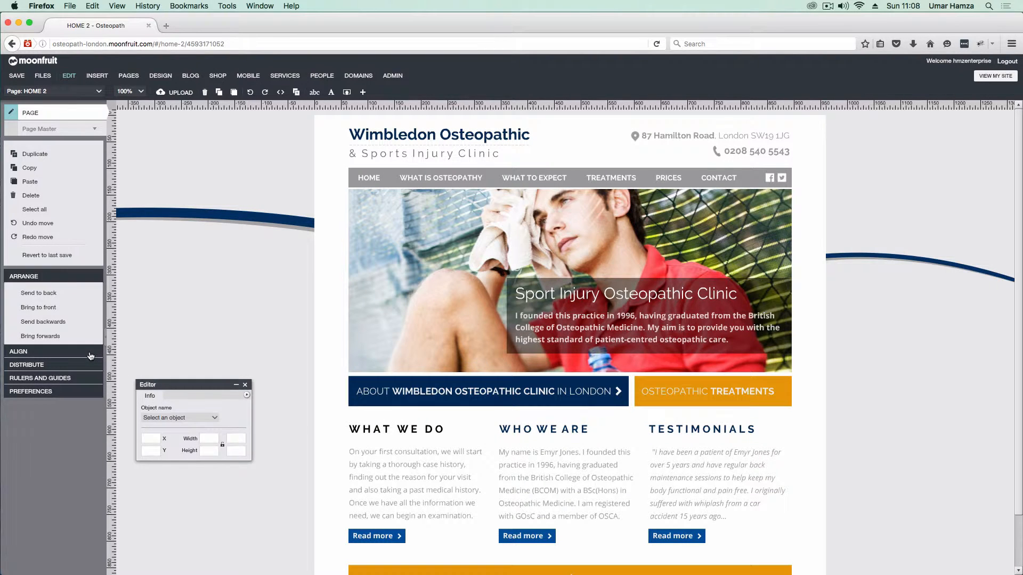
# Show the alignment options, and move the WHAT WE DO title right to an X position of about 158
pyautogui.click(90, 355)
pyautogui.click(80, 277)
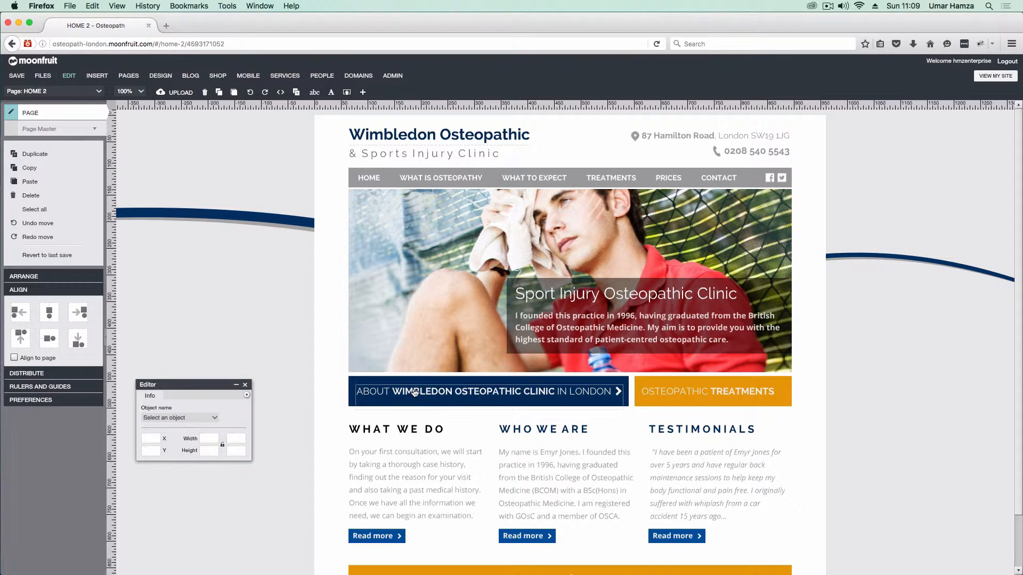
pyautogui.click(415, 429)
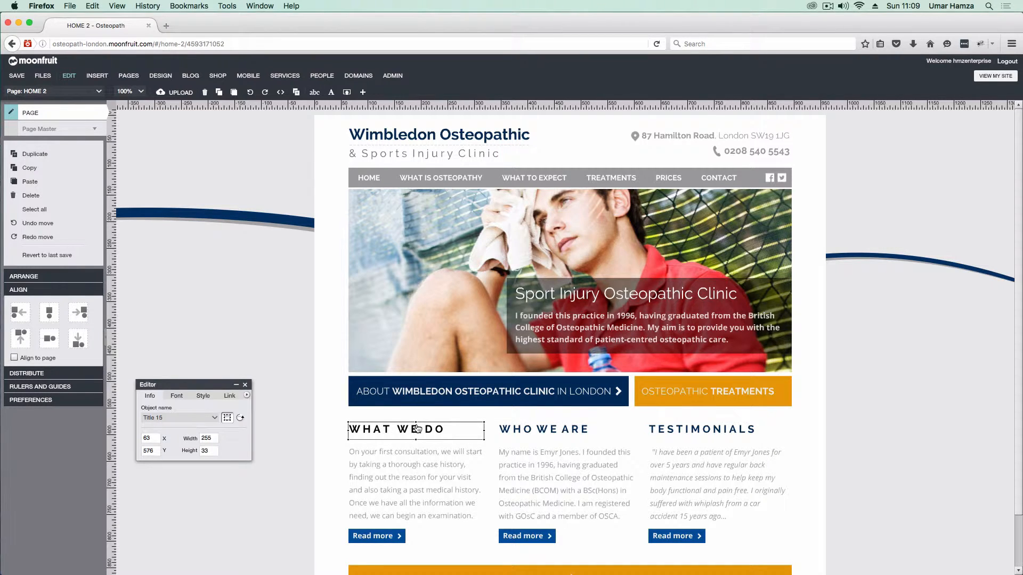
pyautogui.moveTo(367, 437); pyautogui.dragTo(420, 437)
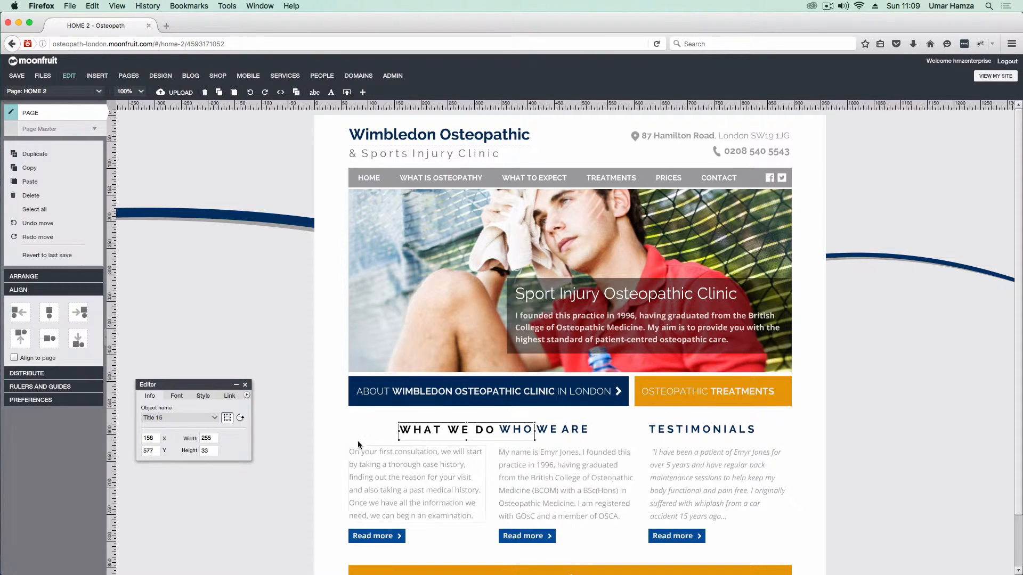
# Align the left edges of the WHAT WE DO title and the paragraph below it, and clear the selection
pyautogui.click(369, 507)
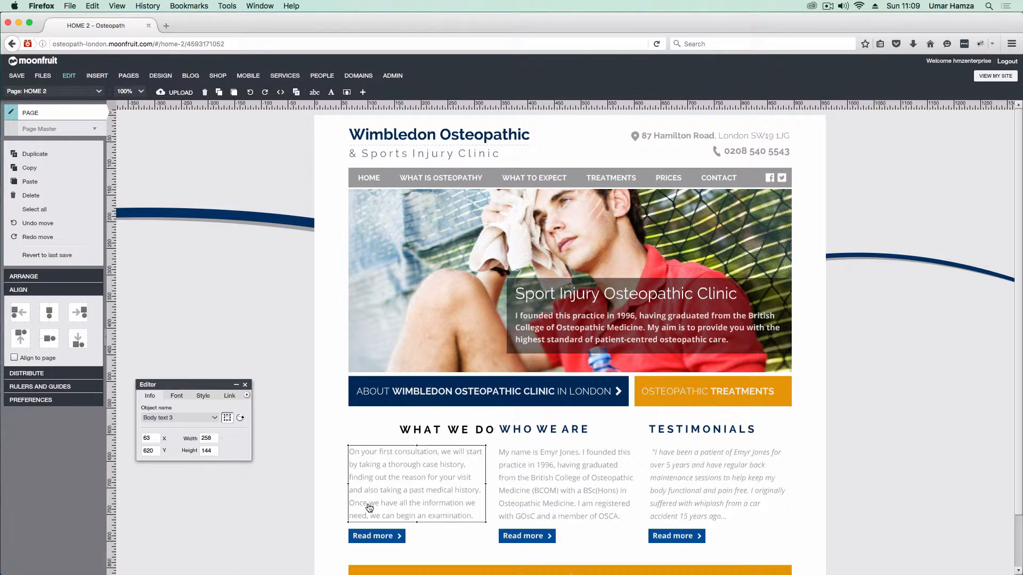
pyautogui.click(416, 442)
pyautogui.click(391, 490)
pyautogui.click(417, 432)
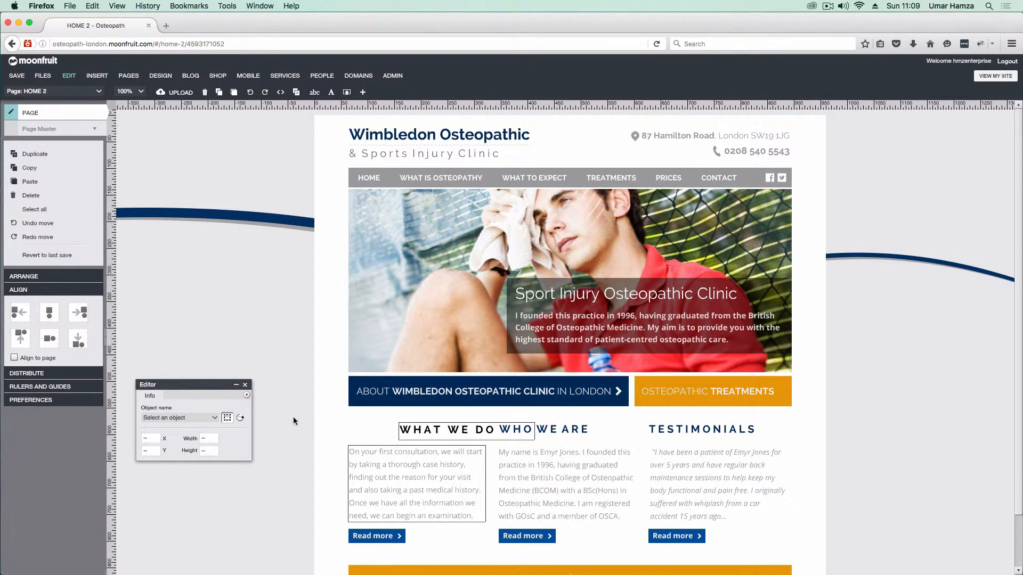
pyautogui.click(20, 316)
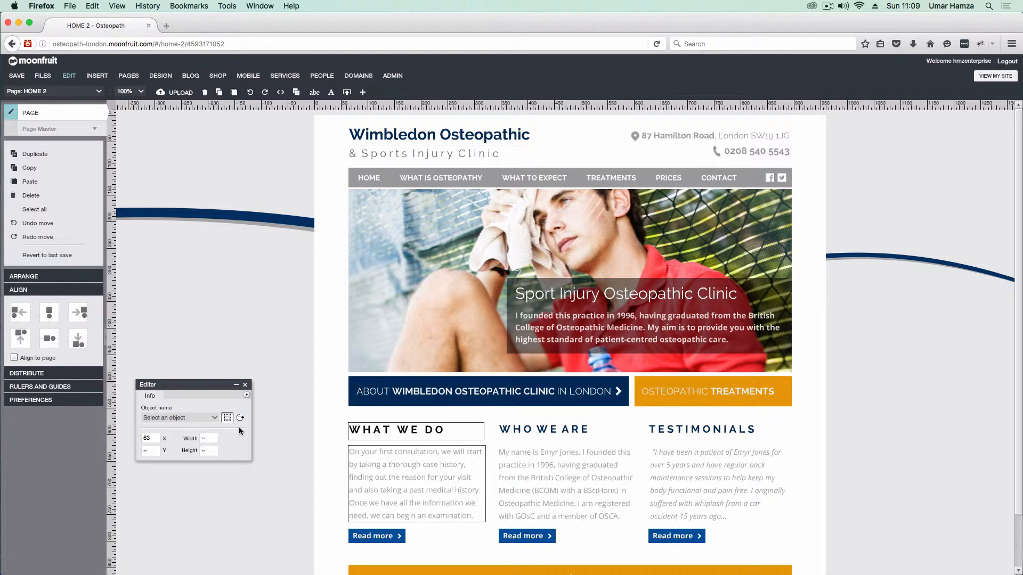
pyautogui.click(344, 470)
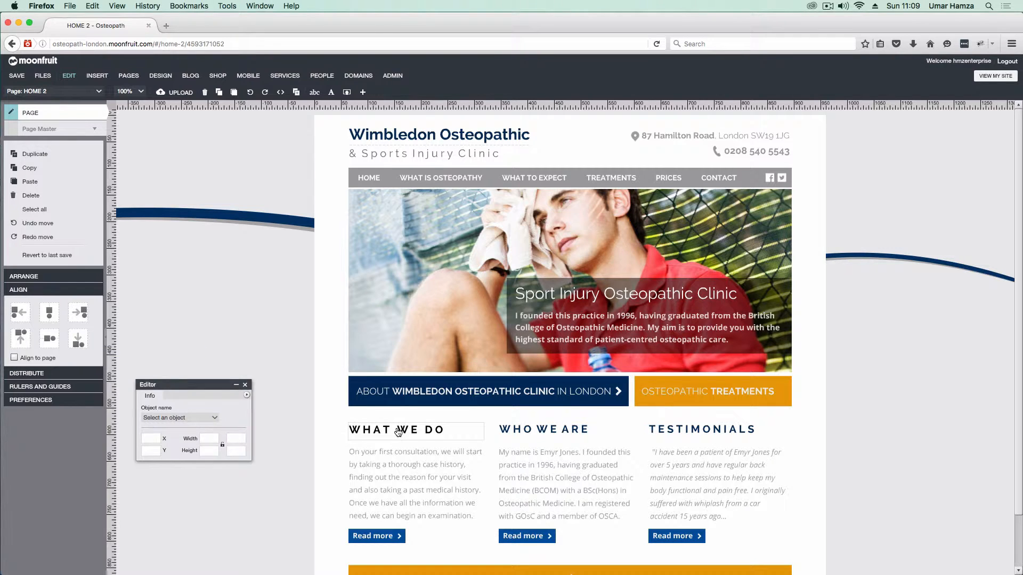
# Move the WHAT WE DO title left to an X position of about 9, and align the left edges of the title and the paragraph below it
pyautogui.click(398, 432)
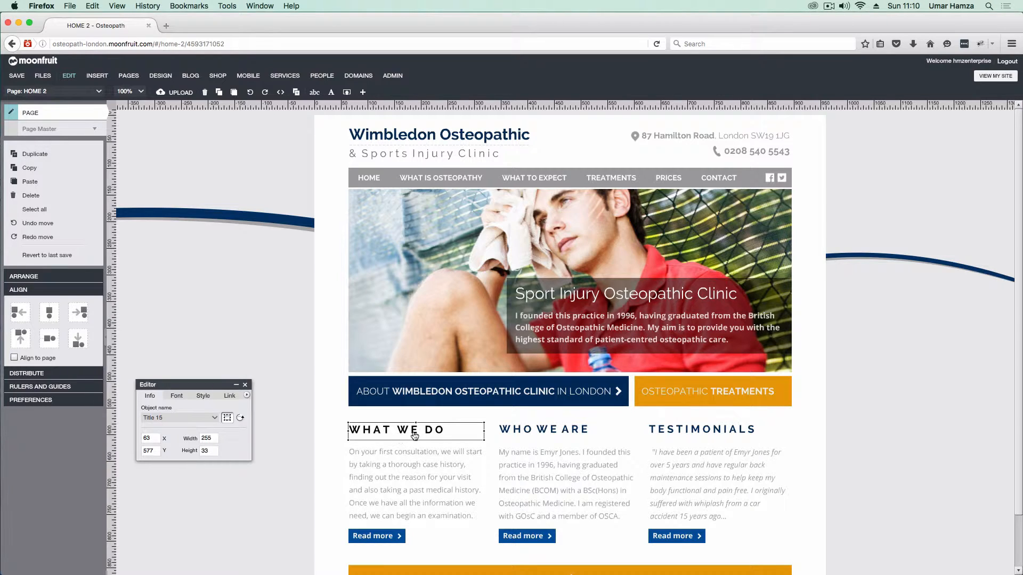
pyautogui.moveTo(432, 434); pyautogui.dragTo(403, 434)
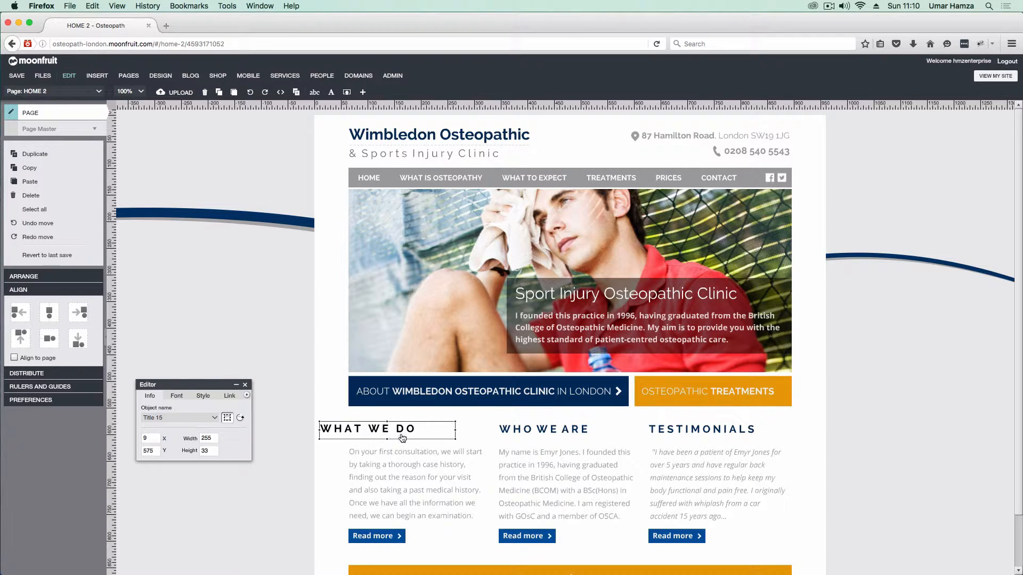
pyautogui.click(405, 473)
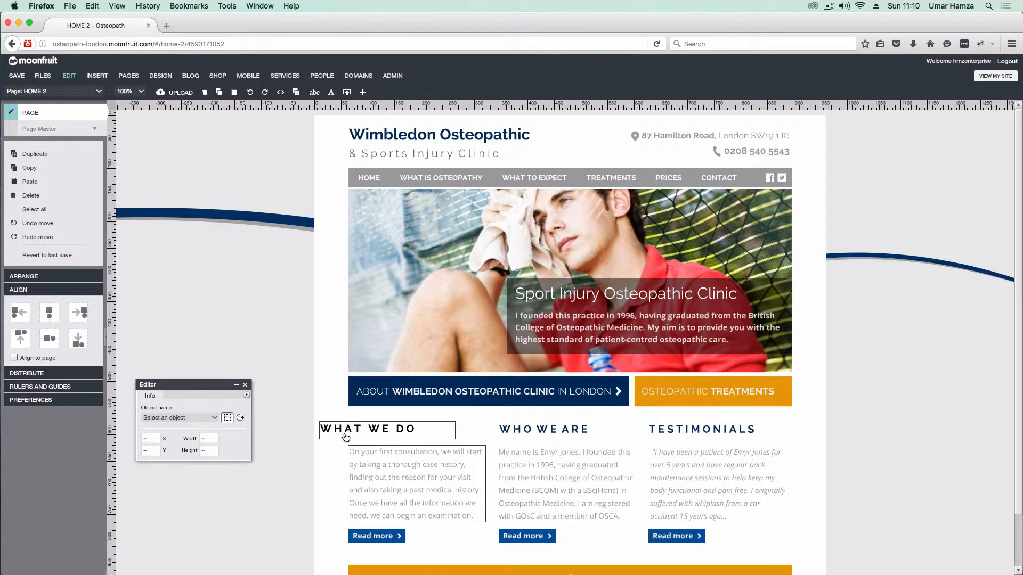
pyautogui.click(20, 315)
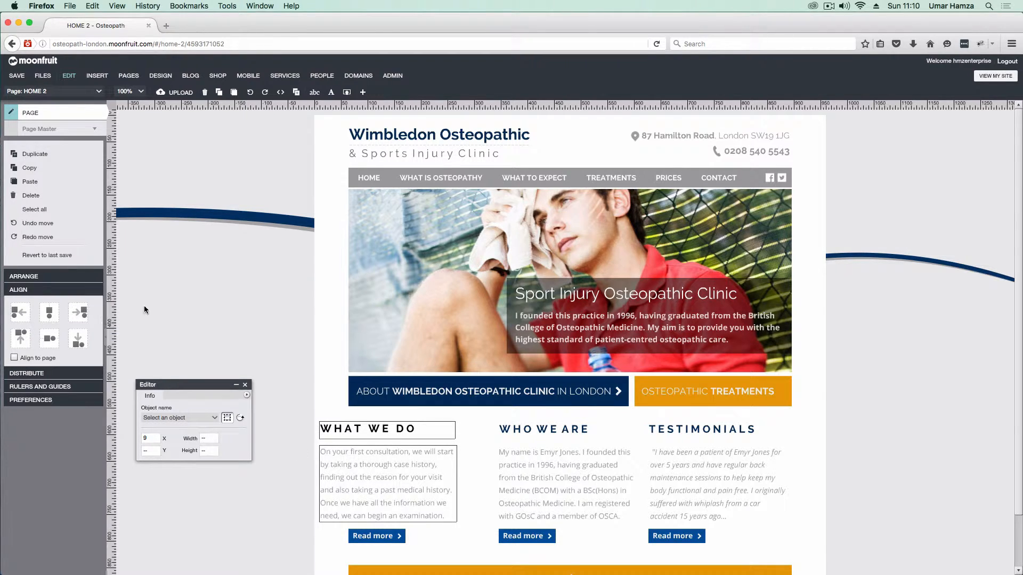
# Undo the left alignment and the title's move, and redo the move
pyautogui.click(249, 94)
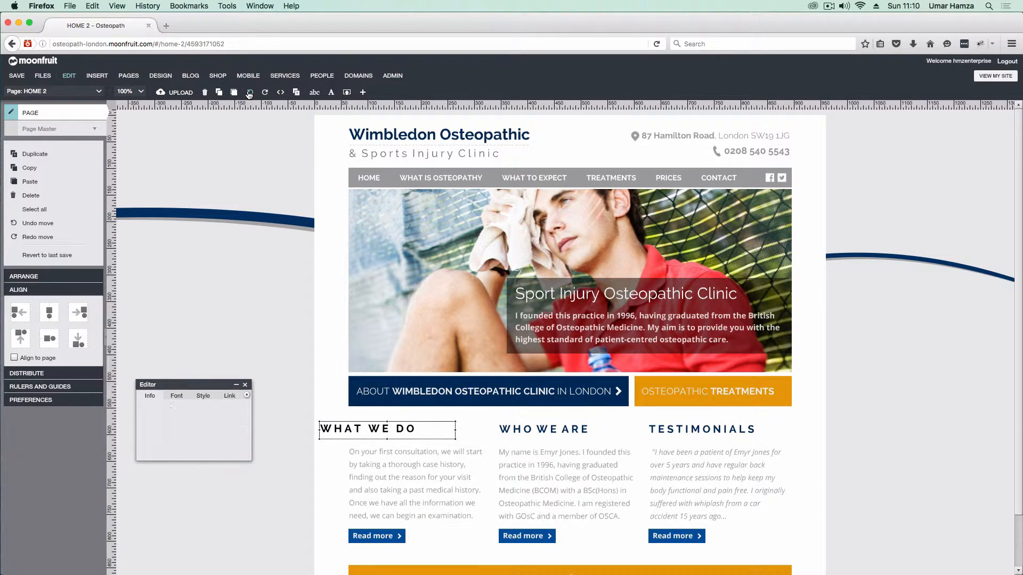
pyautogui.click(250, 93)
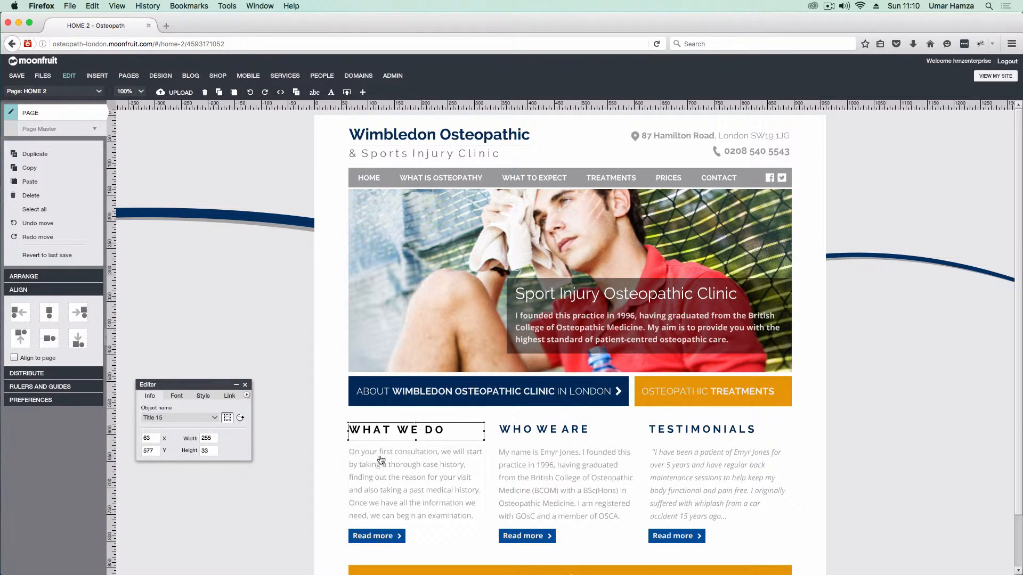
pyautogui.click(265, 93)
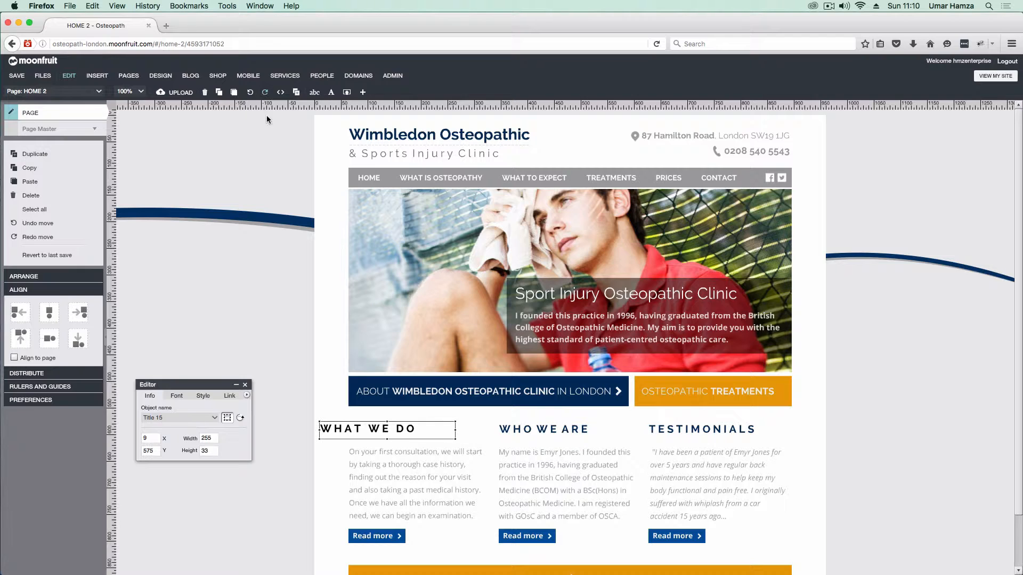
# Align the WHAT WE DO title and its paragraph by their right edges and then by their left edges, and clear the selection
pyautogui.click(403, 491)
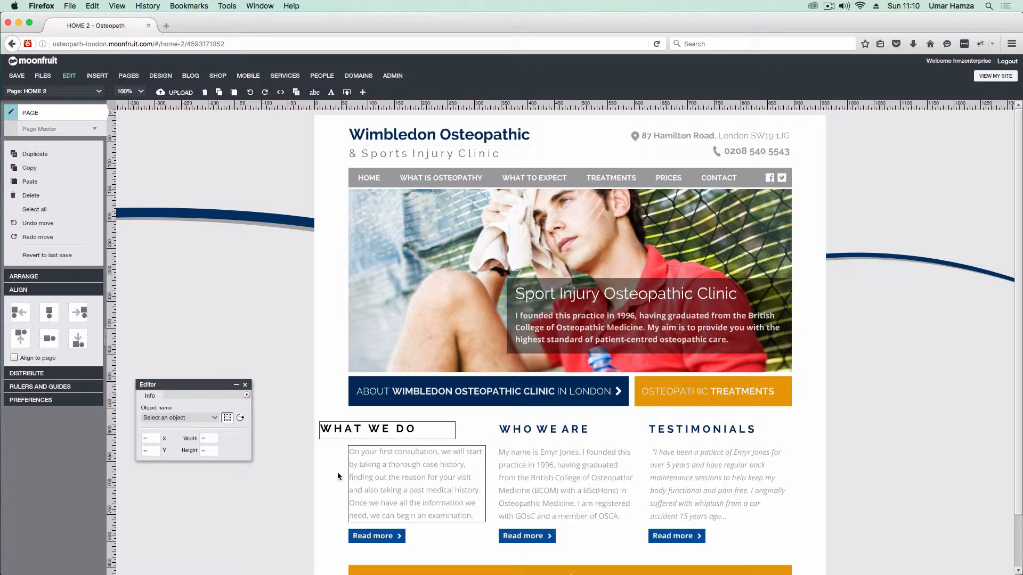
pyautogui.click(80, 317)
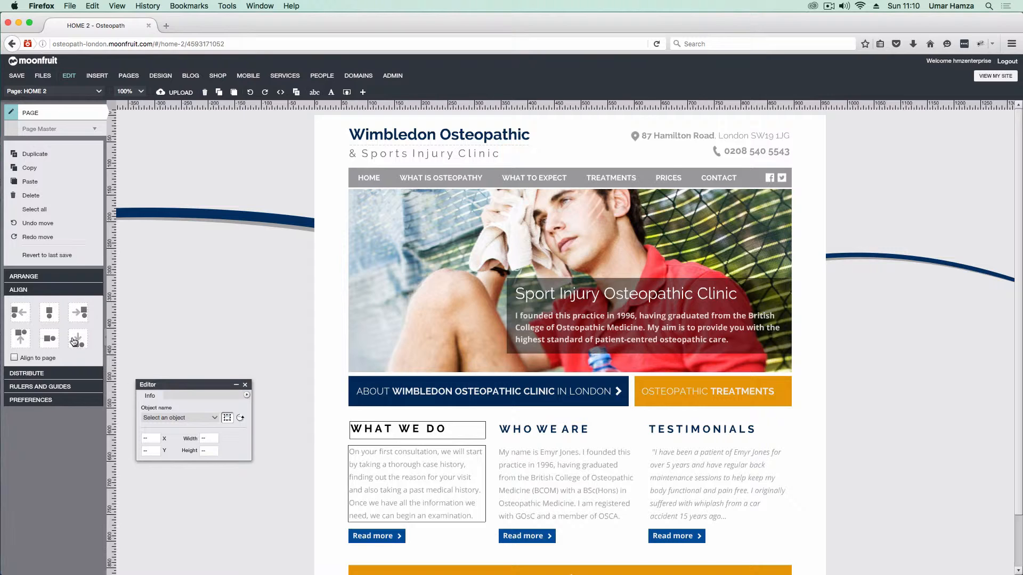
pyautogui.click(22, 316)
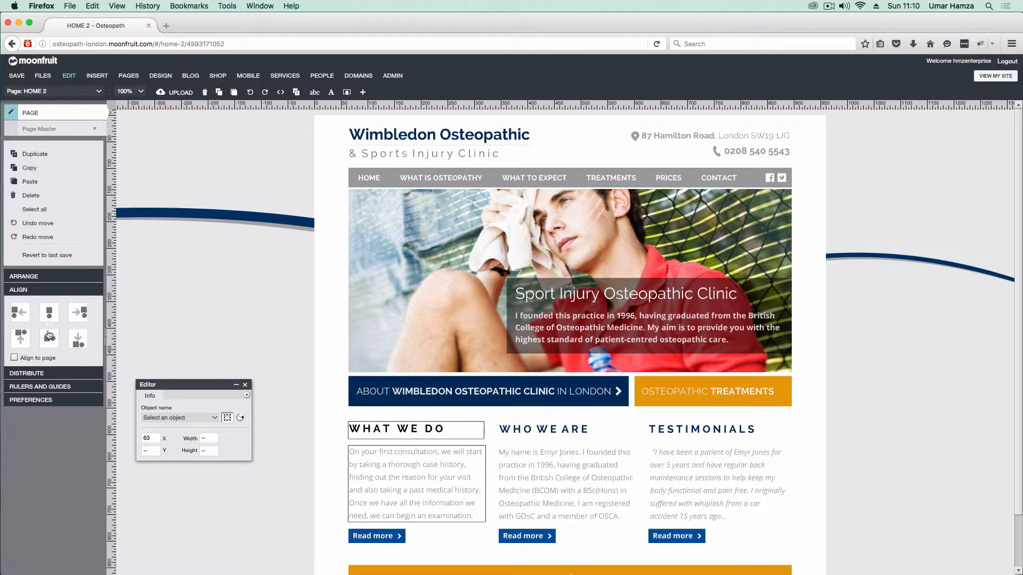
pyautogui.click(321, 406)
# Shift the WHAT WE DO title slightly left, try to centre it horizontally with the paragraph, and undo the shift
pyautogui.click(398, 432)
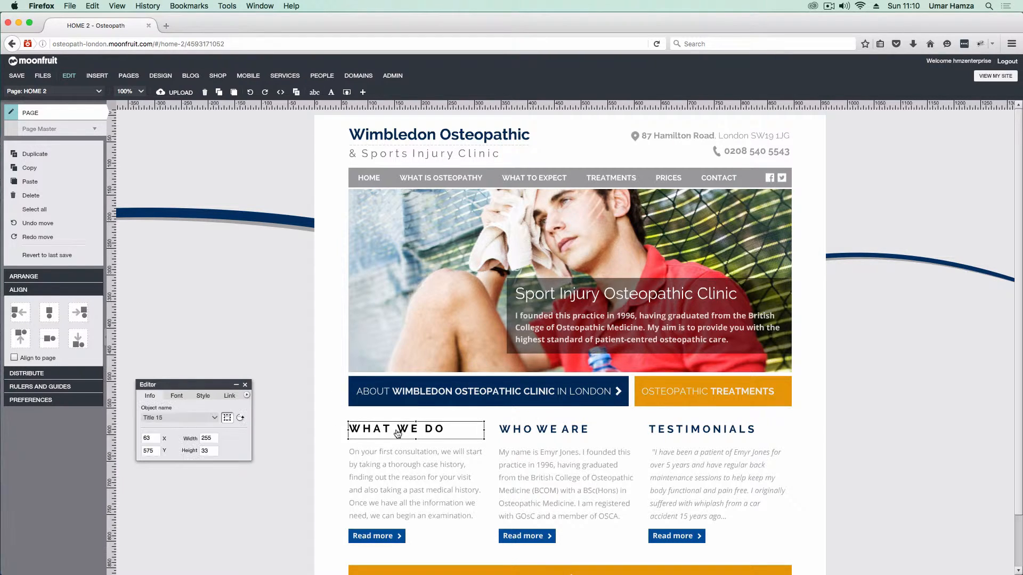
pyautogui.moveTo(401, 432); pyautogui.dragTo(383, 434)
pyautogui.keyDown('shift'); pyautogui.click(384, 453); pyautogui.keyUp('shift')
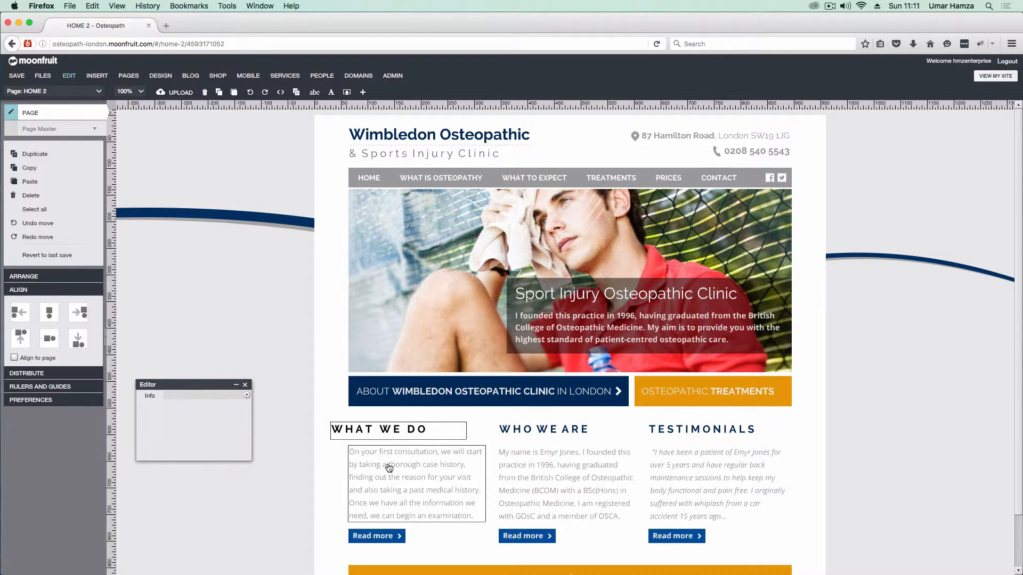
pyautogui.click(49, 315)
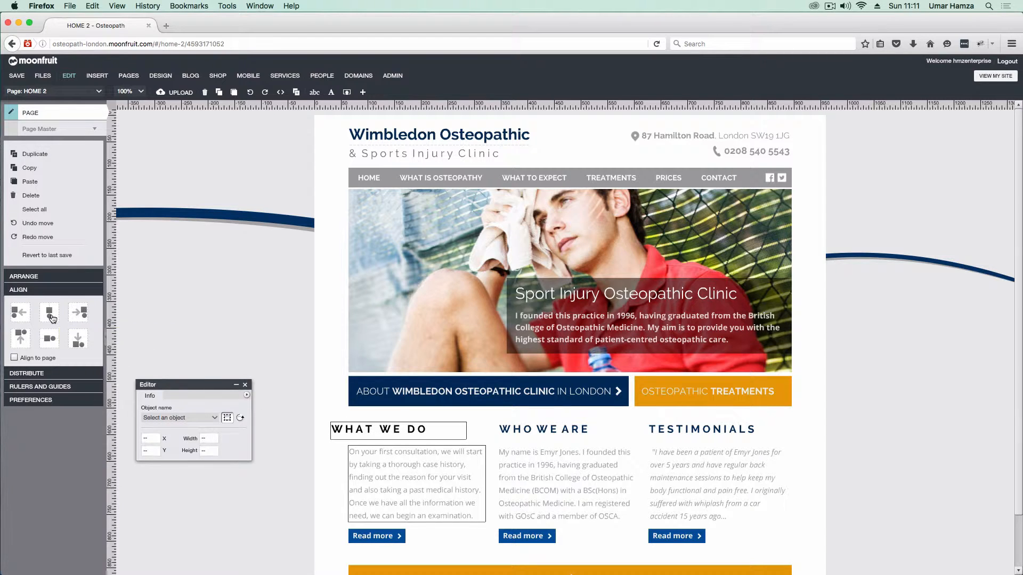
pyautogui.click(250, 96)
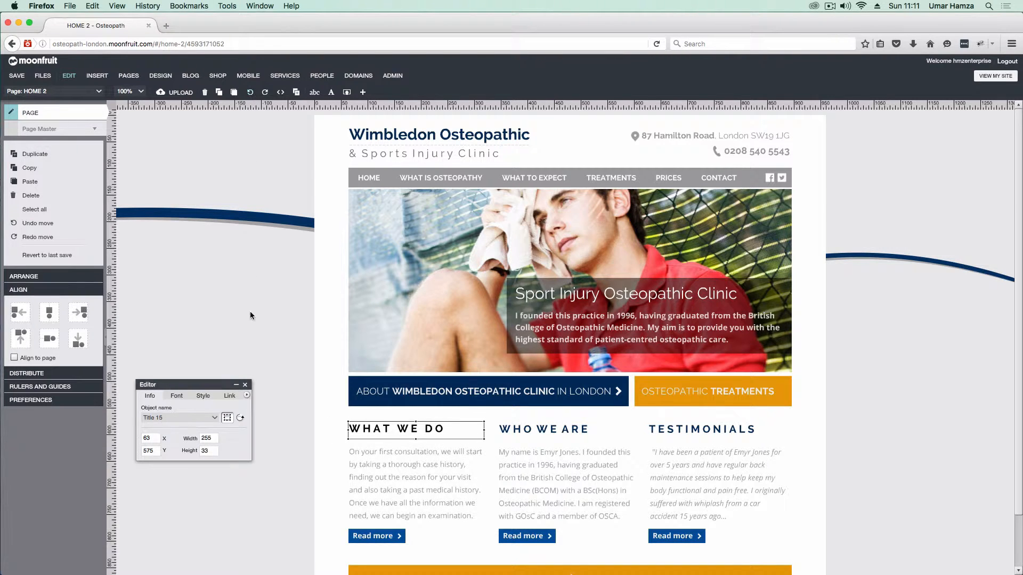
pyautogui.click(258, 350)
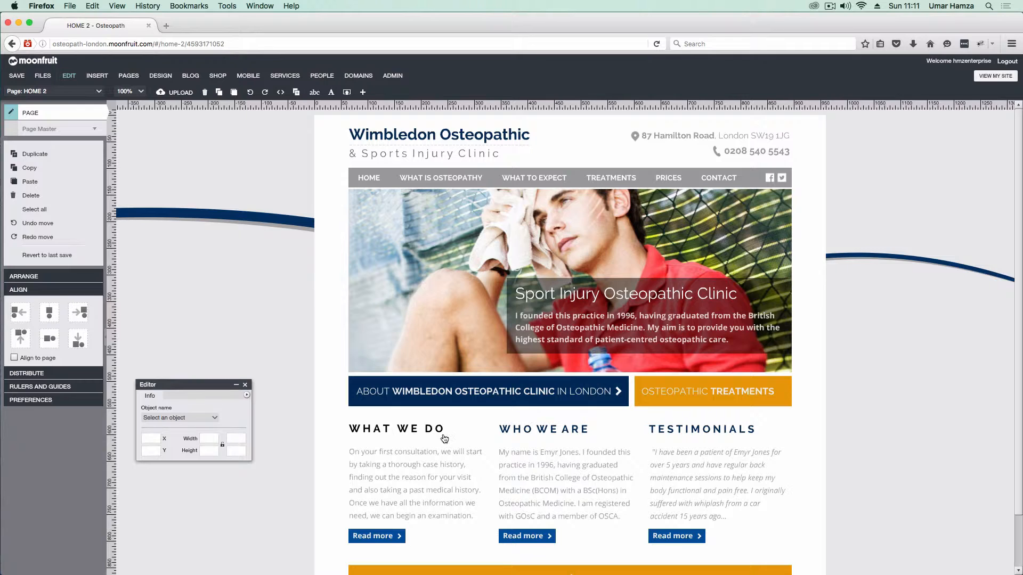
# Align the WHAT WE DO title and its paragraph by their bottom edges and then by their top edges, and clear the selection
pyautogui.click(426, 438)
pyautogui.keyDown('shift'); pyautogui.click(420, 480); pyautogui.keyUp('shift')
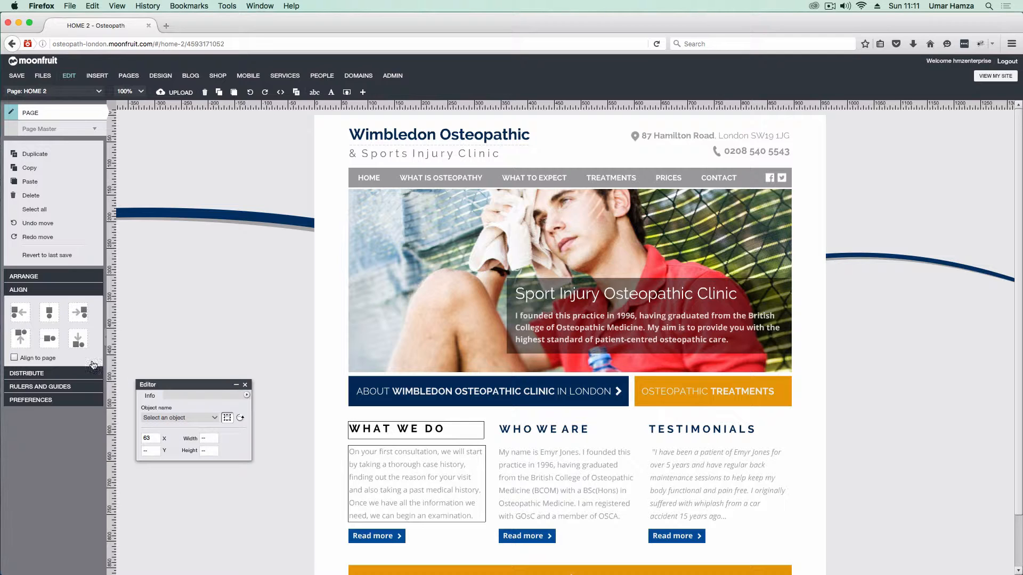
pyautogui.click(79, 341)
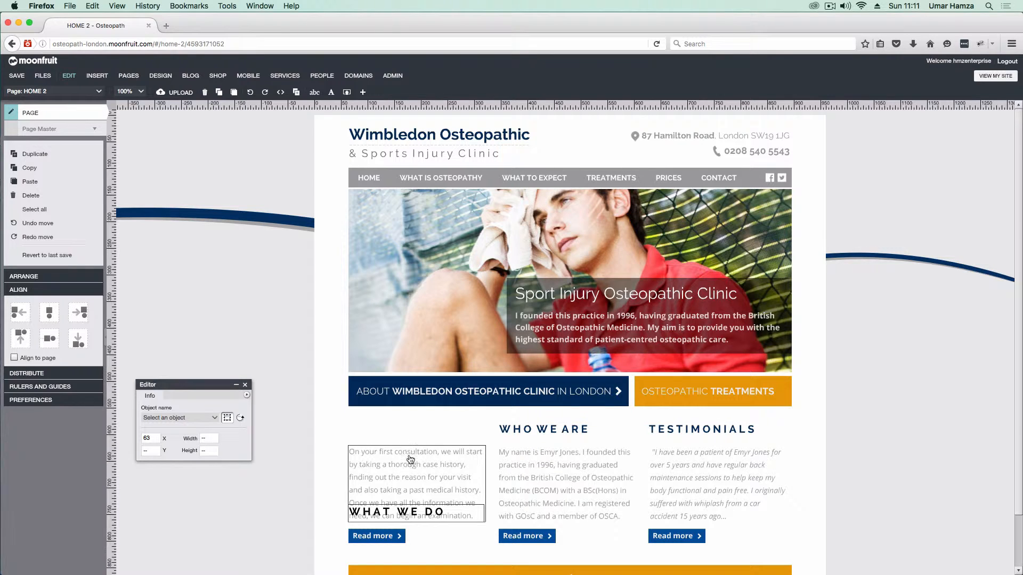
pyautogui.click(22, 342)
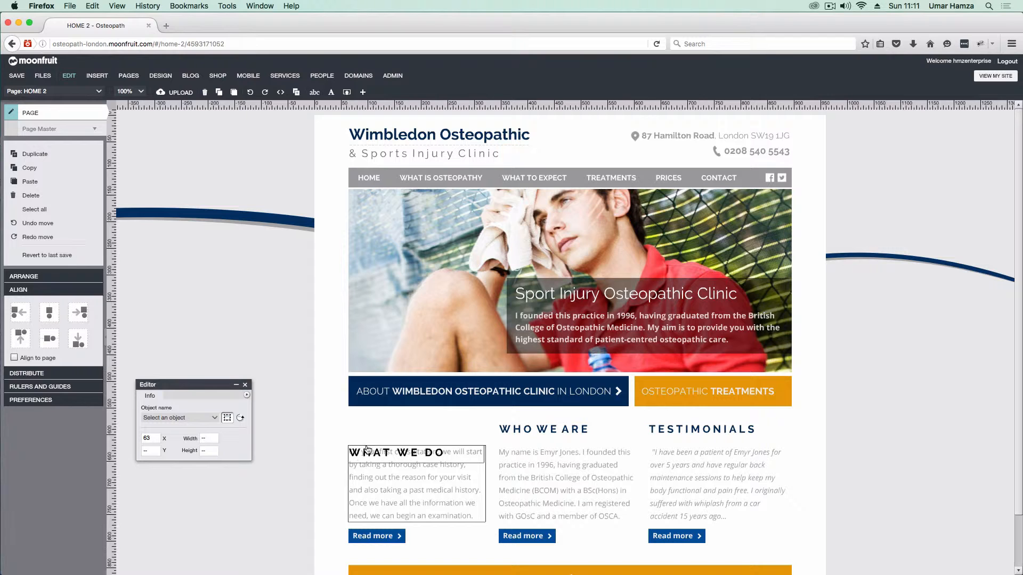
pyautogui.click(337, 478)
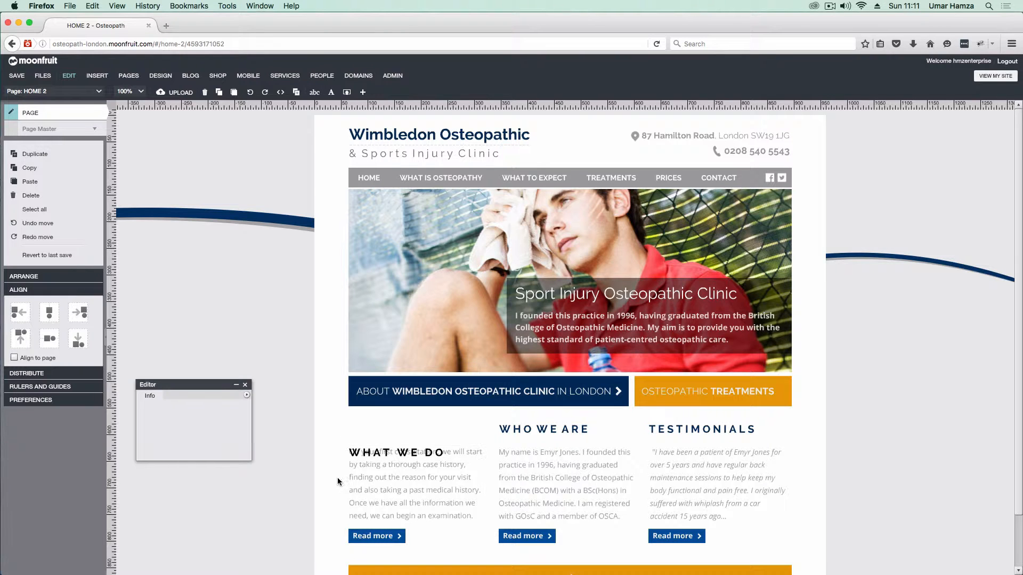
# Move the WHAT WE DO title back up above its paragraph, to about X 68 and Y 578
pyautogui.click(370, 454)
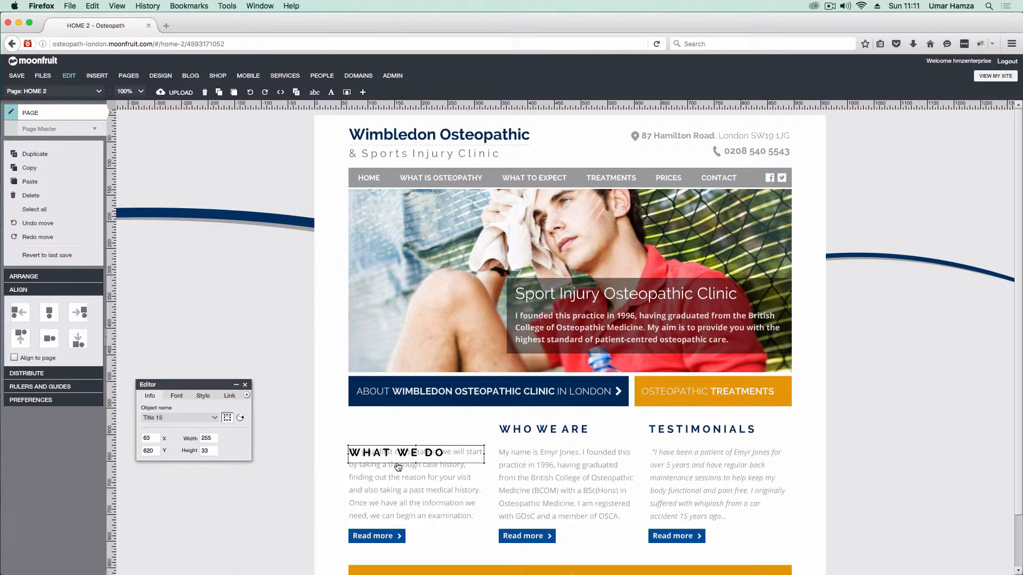
pyautogui.moveTo(396, 457); pyautogui.dragTo(396, 433)
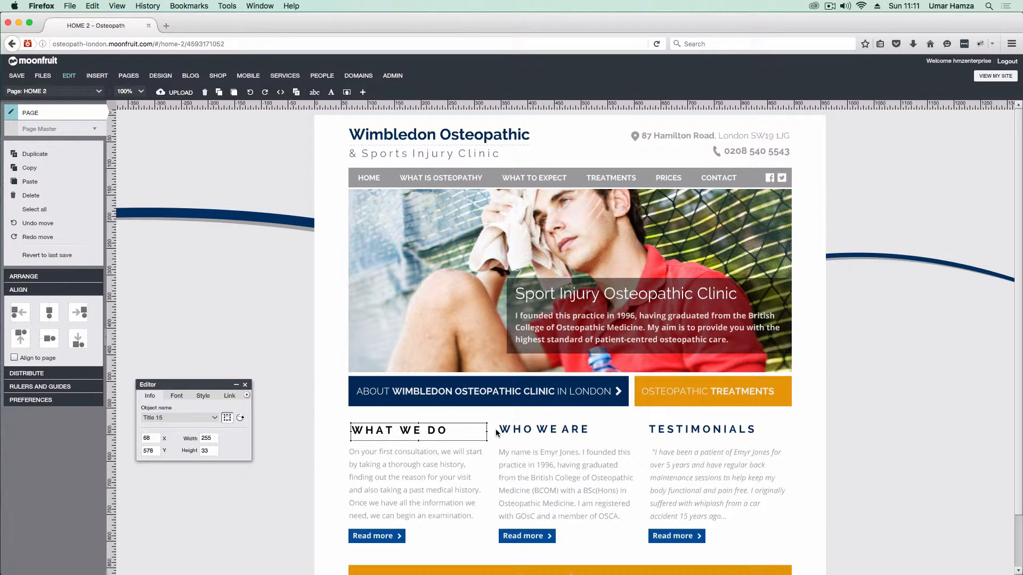
pyautogui.click(512, 433)
# Align the vertical centres of the paragraph and the WHAT WE DO title, and undo the alignment
pyautogui.click(376, 476)
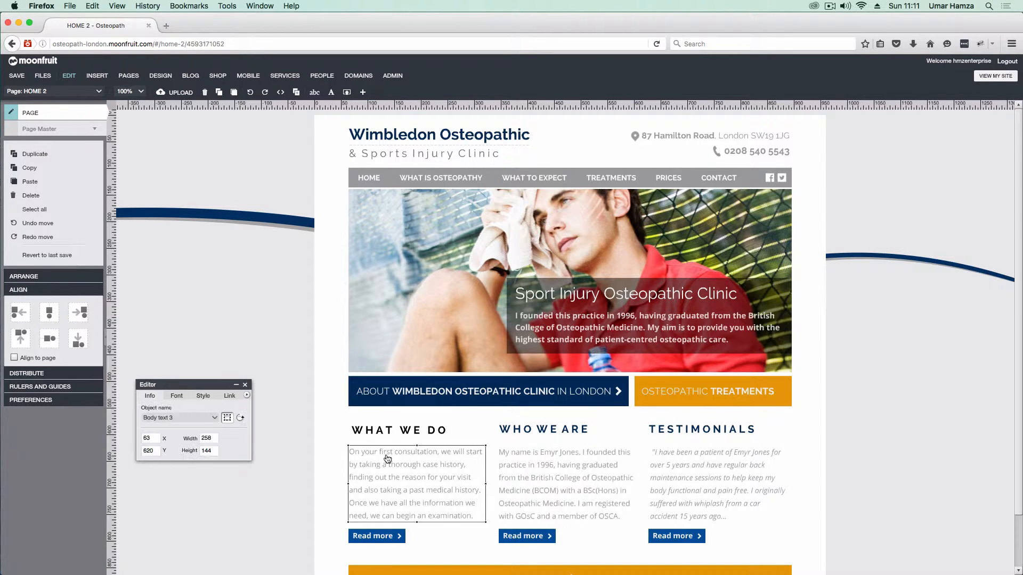
pyautogui.keyDown('shift'); pyautogui.click(392, 436); pyautogui.keyUp('shift')
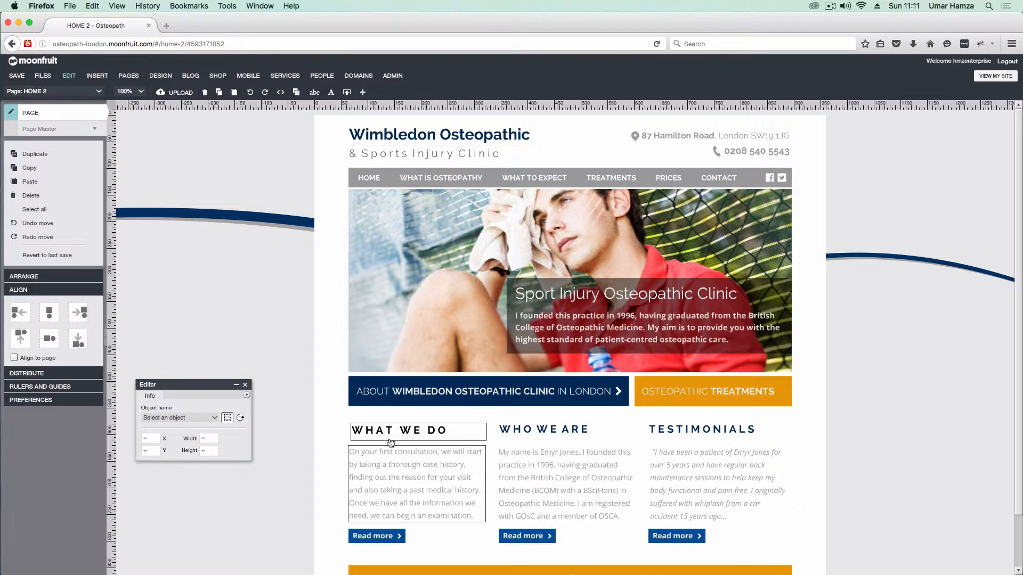
pyautogui.click(57, 340)
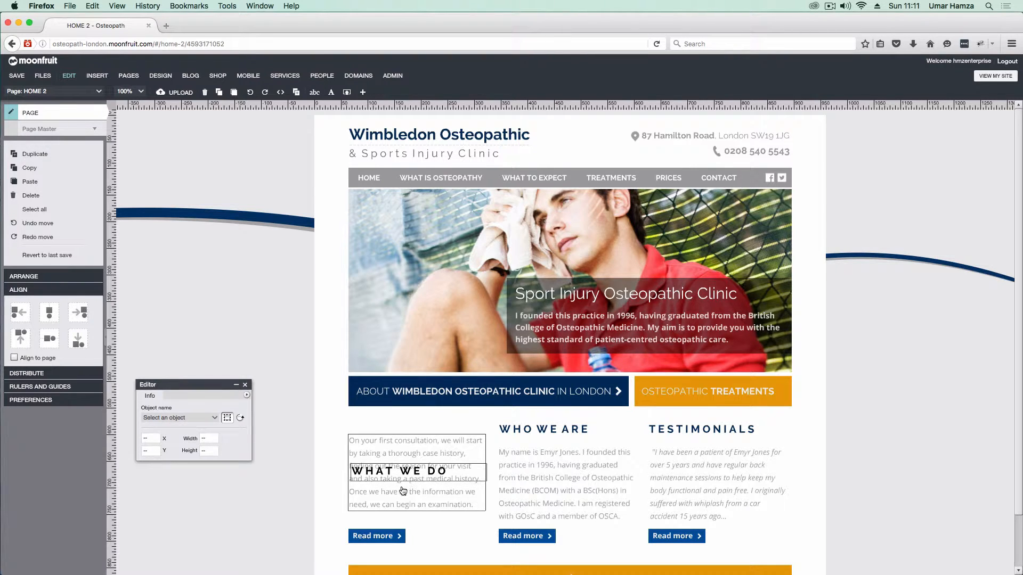
pyautogui.click(251, 93)
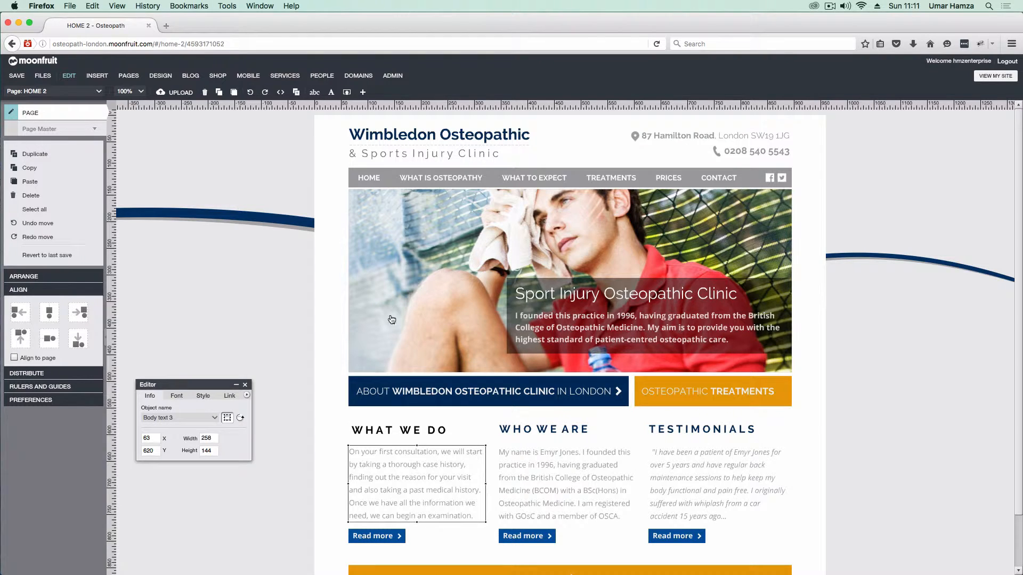
# Turn on alignment to the page, and align the WHAT WE DO title to the page's left and top edges
pyautogui.click(27, 357)
pyautogui.click(433, 431)
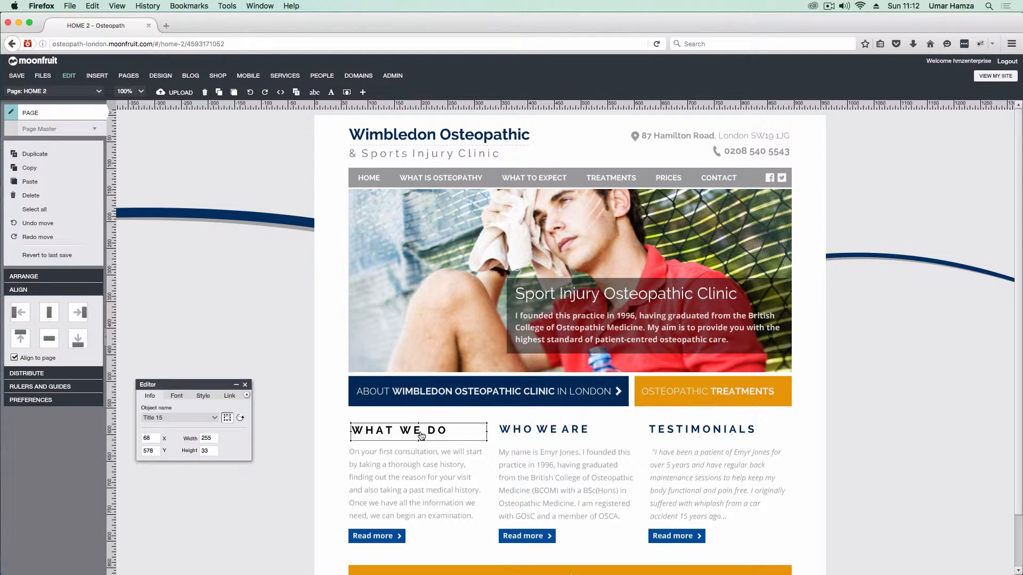
pyautogui.click(20, 313)
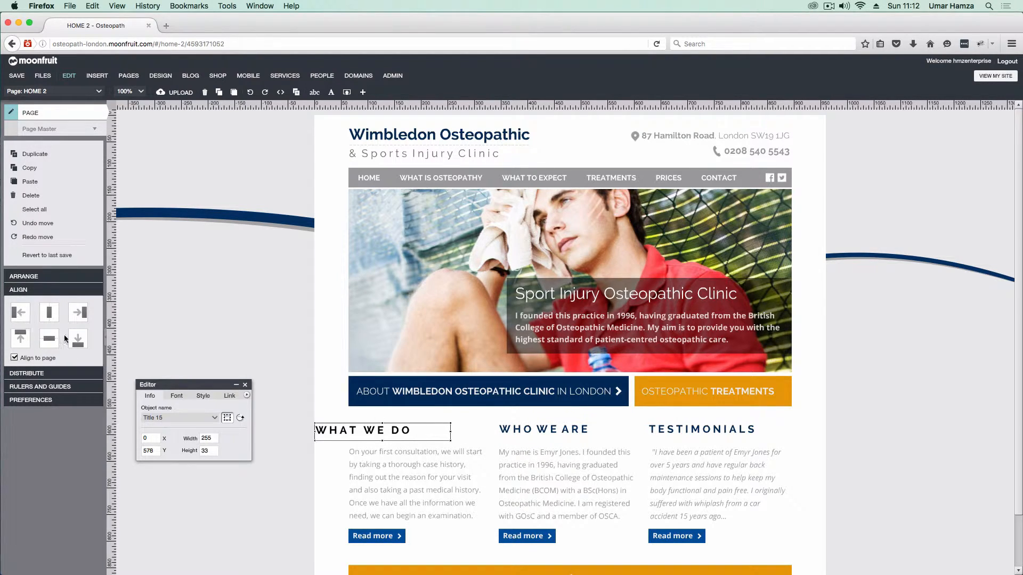
pyautogui.click(21, 337)
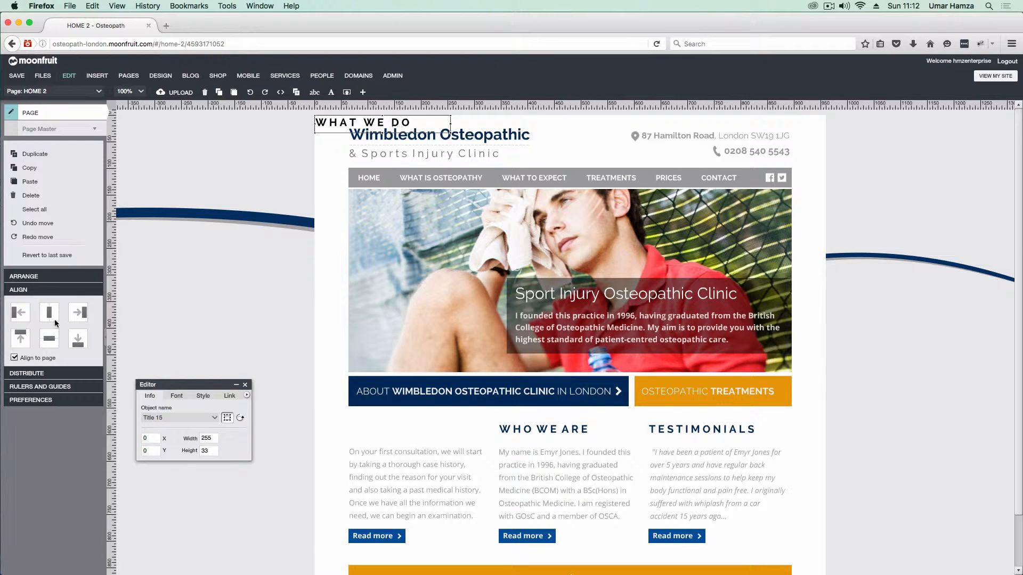
# Align the WHAT WE DO title to the page's right and bottom edges, and centre it vertically and horizontally on the page
pyautogui.click(75, 316)
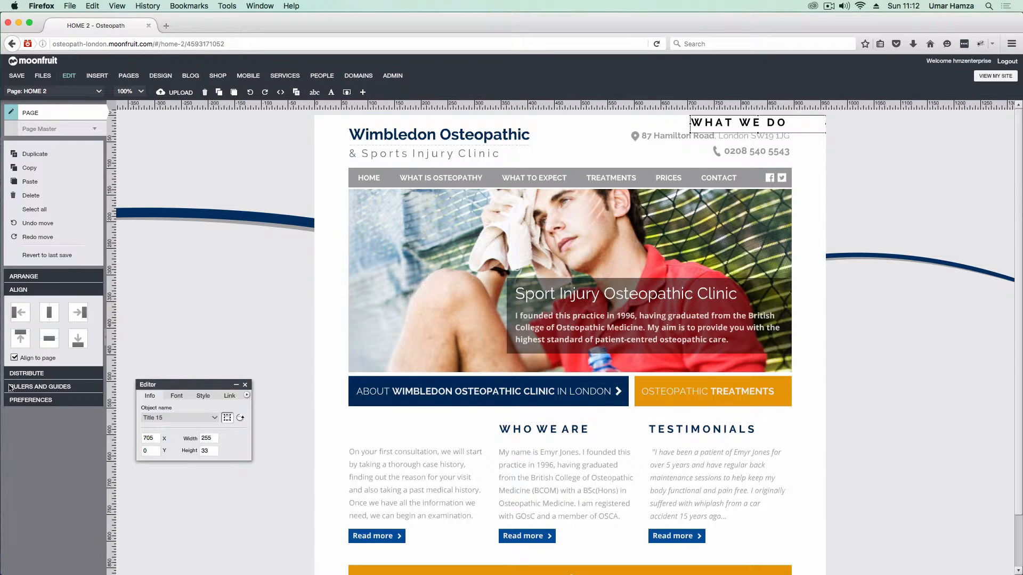
pyautogui.click(78, 341)
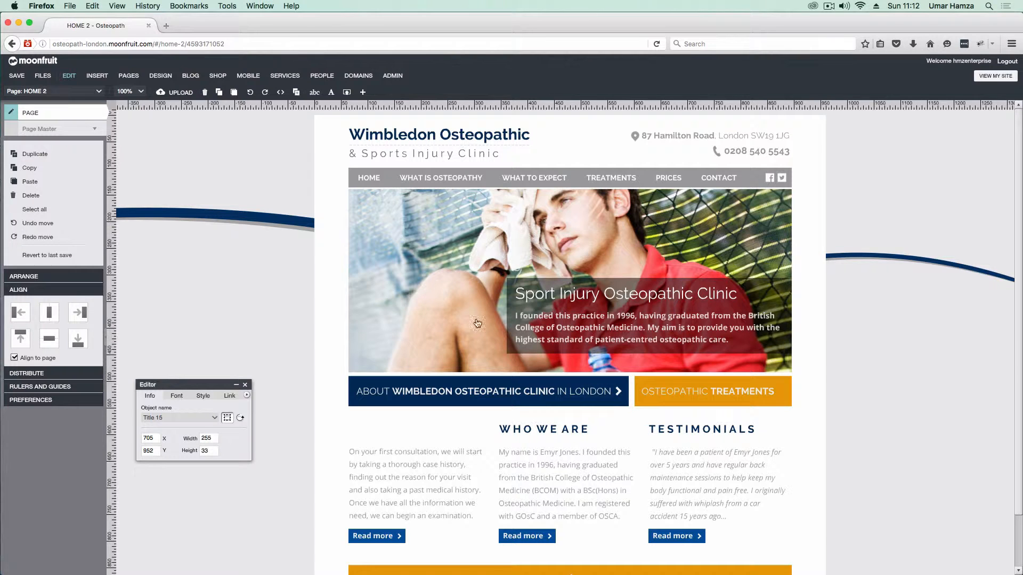
pyautogui.scroll(-2, 479, 323)
pyautogui.click(53, 340)
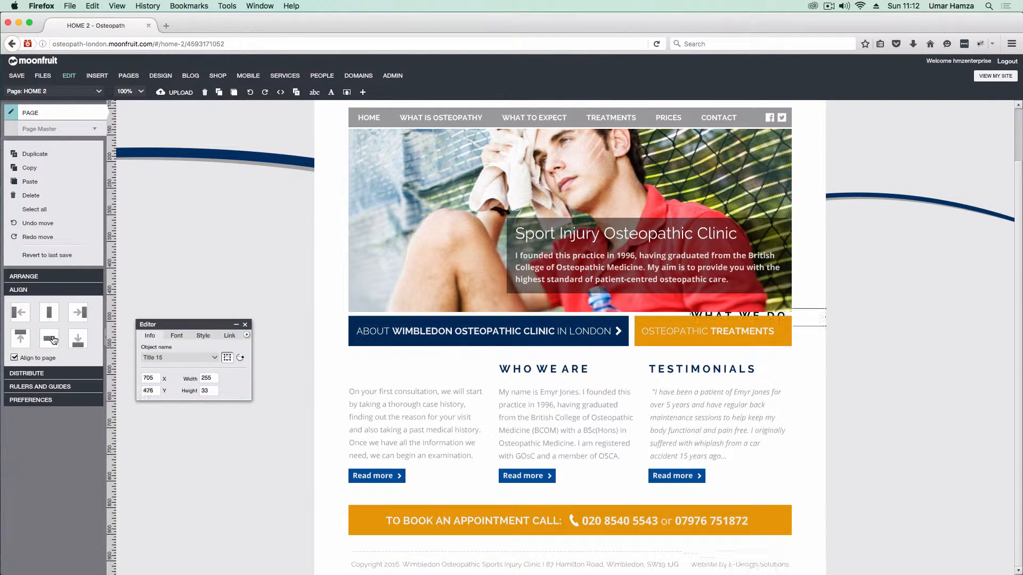
pyautogui.click(52, 317)
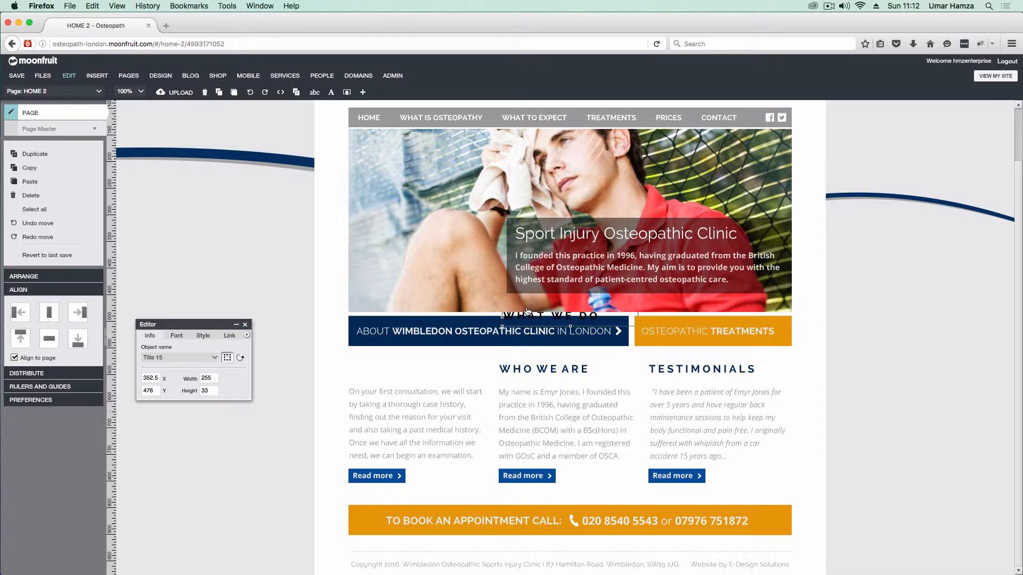
# Move the WHAT WE DO title back above its paragraph, and align its top edge with the WHO WE ARE title with page alignment off
pyautogui.moveTo(531, 316); pyautogui.dragTo(395, 373)
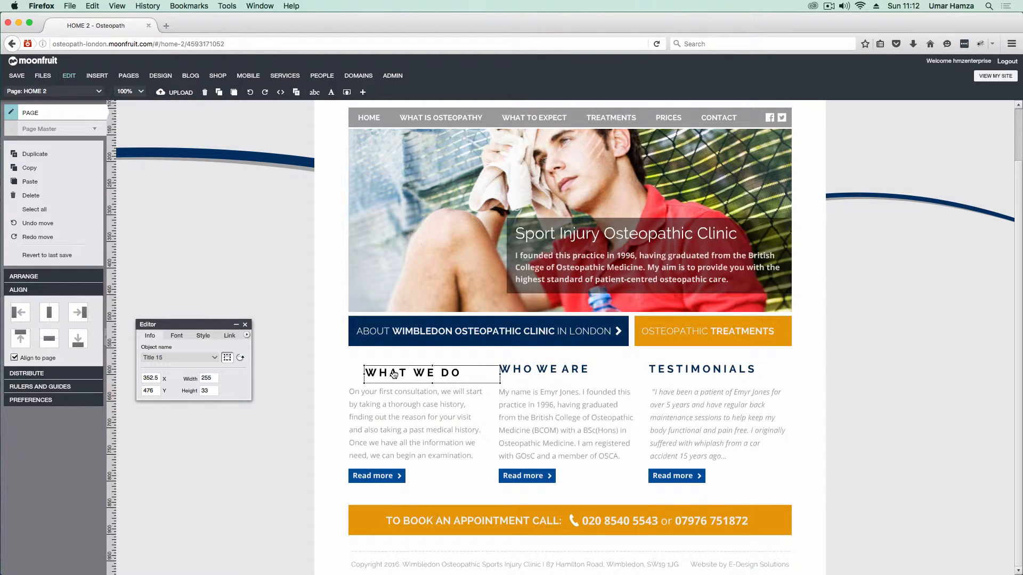
pyautogui.keyDown('shift'); pyautogui.click(521, 369); pyautogui.keyUp('shift')
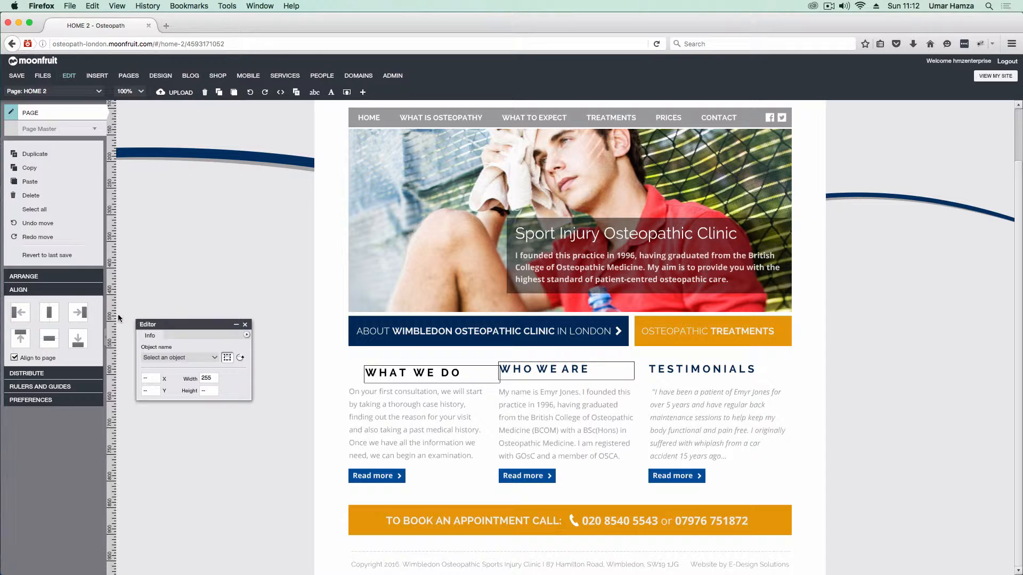
pyautogui.click(15, 358)
pyautogui.click(20, 338)
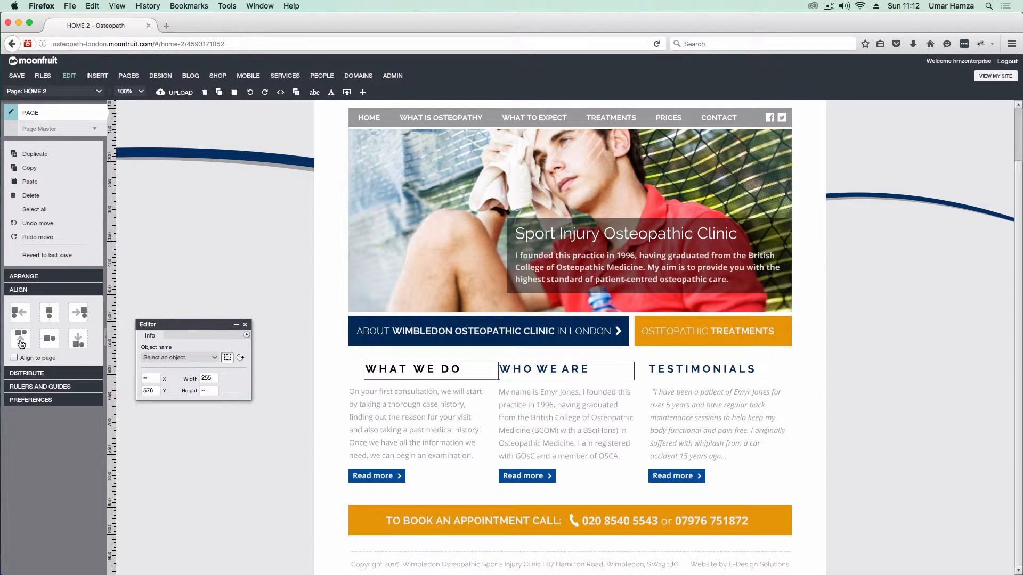
# Align the left edges of the WHAT WE DO title and the paragraph beneath it, and clear the selection
pyautogui.click(356, 367)
pyautogui.click(375, 368)
pyautogui.keyDown('shift'); pyautogui.click(376, 395); pyautogui.keyUp('shift')
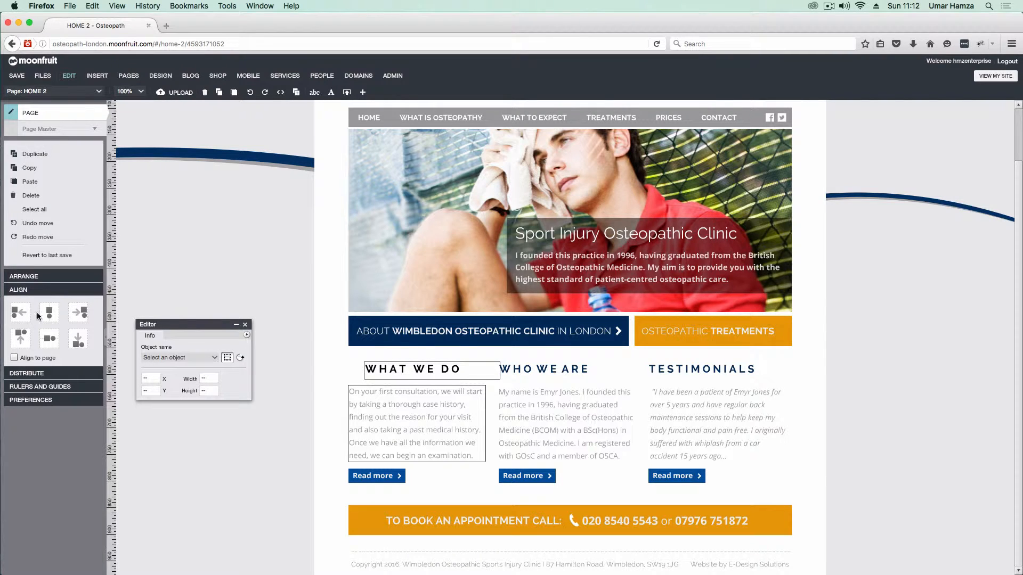
pyautogui.click(19, 312)
pyautogui.click(291, 326)
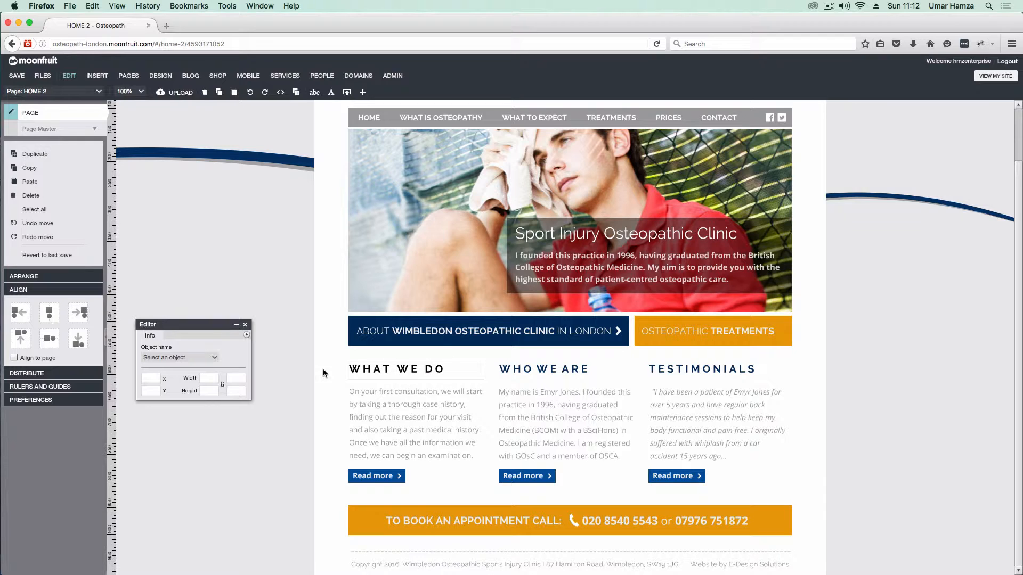
# Show the distribution options, and duplicate the blue Read more button background under WHAT WE DO three times
pyautogui.click(85, 292)
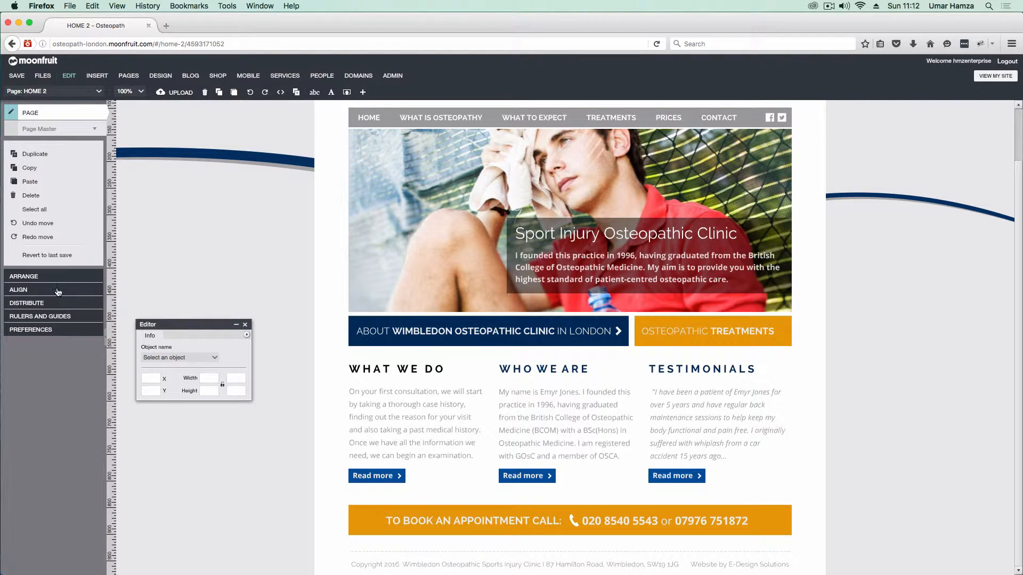
pyautogui.click(41, 305)
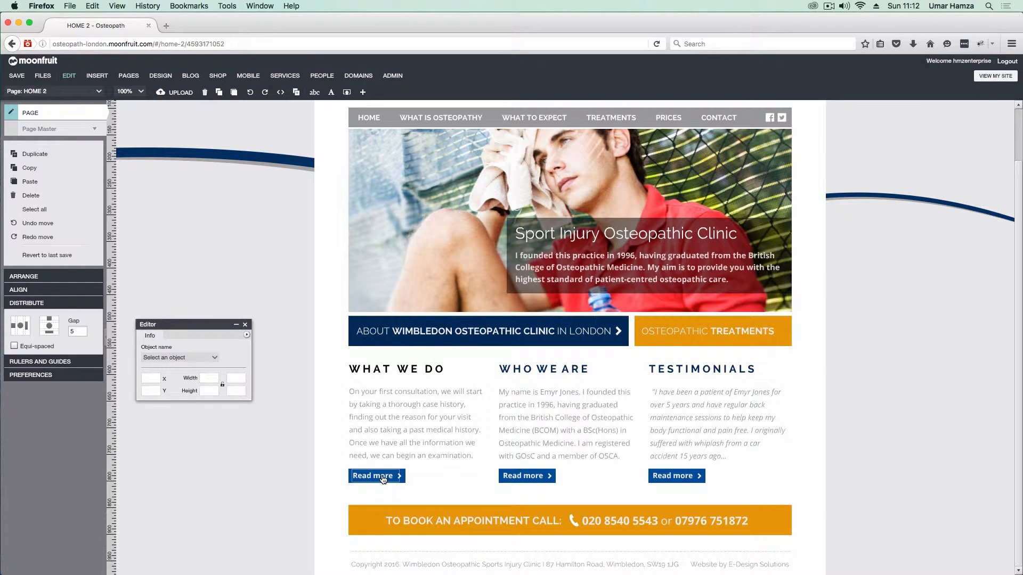
pyautogui.click(405, 481)
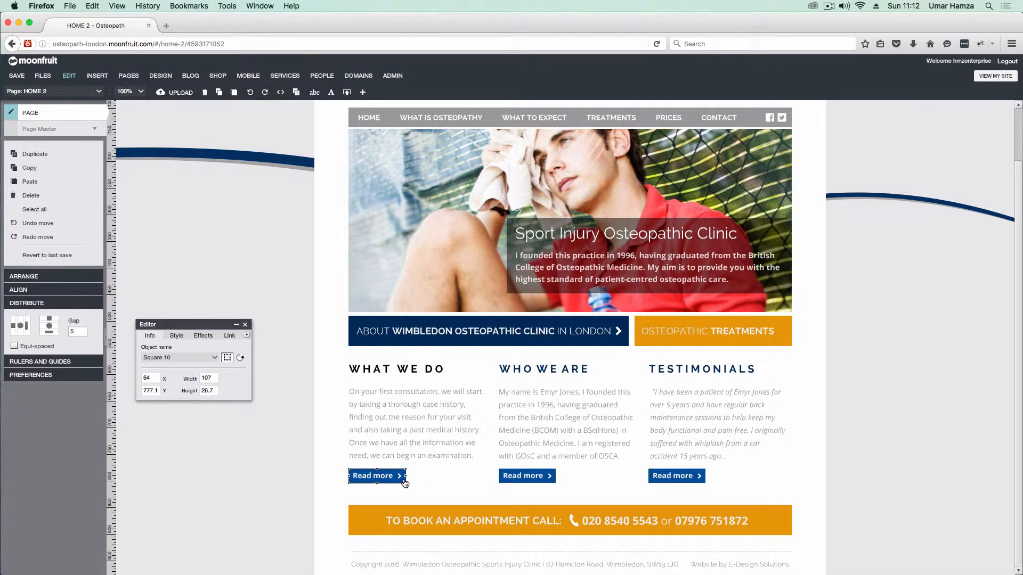
pyautogui.click(44, 156)
pyautogui.click(43, 157)
pyautogui.click(44, 157)
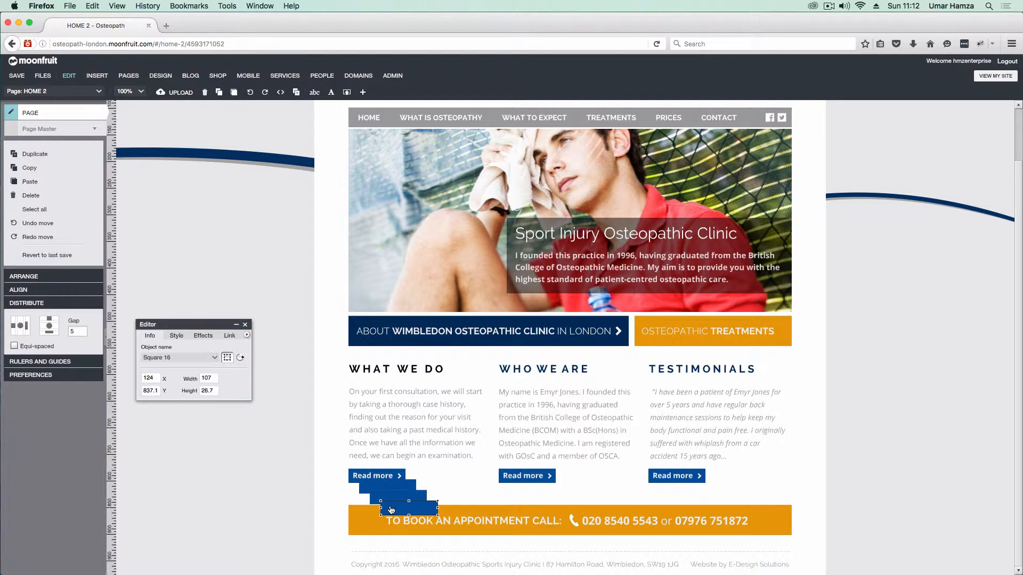
# Spread the three duplicated rectangles in a rough row over the WHAT WE DO and WHO WE ARE paragraphs
pyautogui.moveTo(391, 508); pyautogui.dragTo(436, 431)
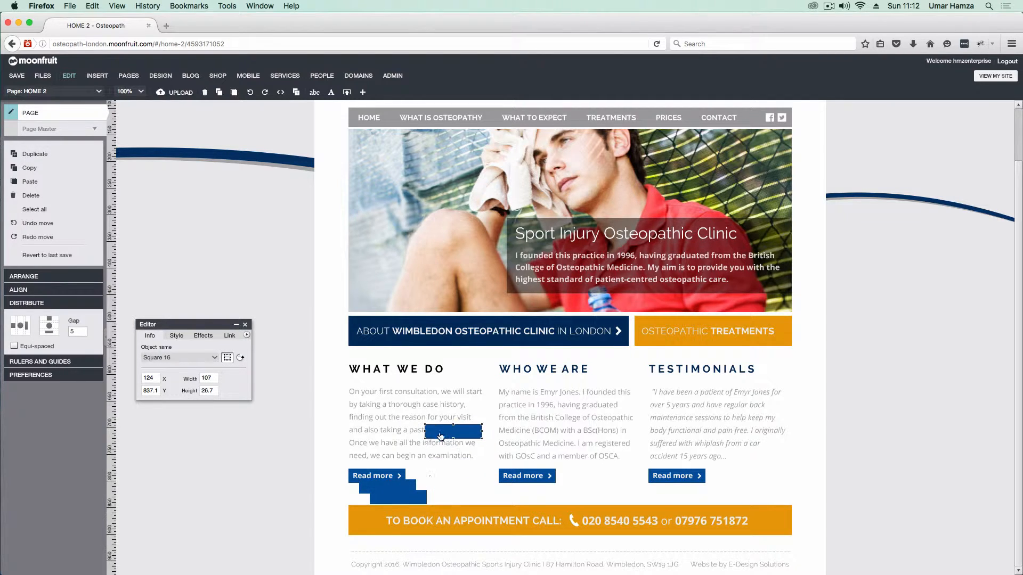
pyautogui.moveTo(404, 501); pyautogui.dragTo(515, 435)
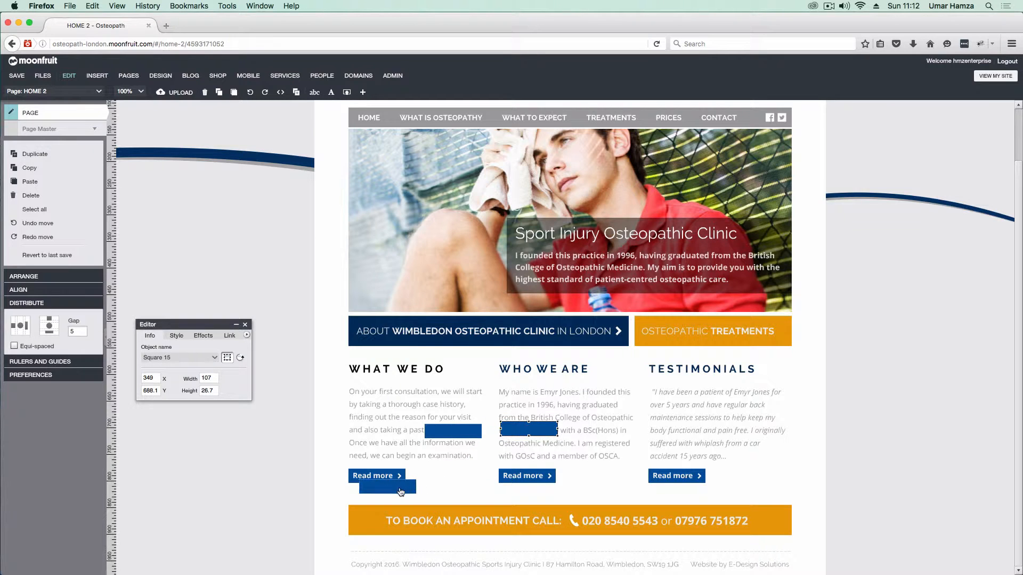
pyautogui.moveTo(402, 487); pyautogui.dragTo(616, 436)
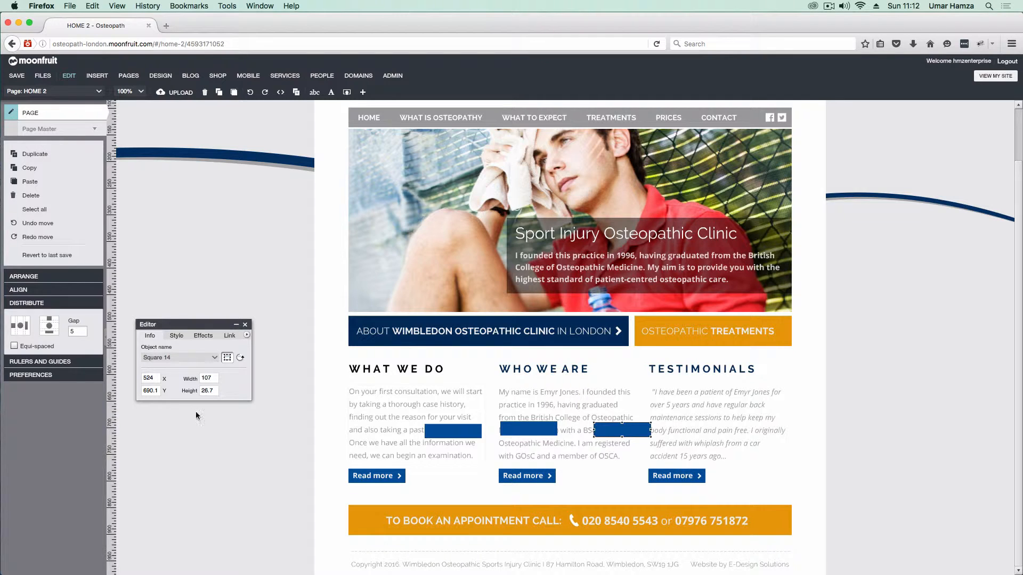
pyautogui.click(304, 488)
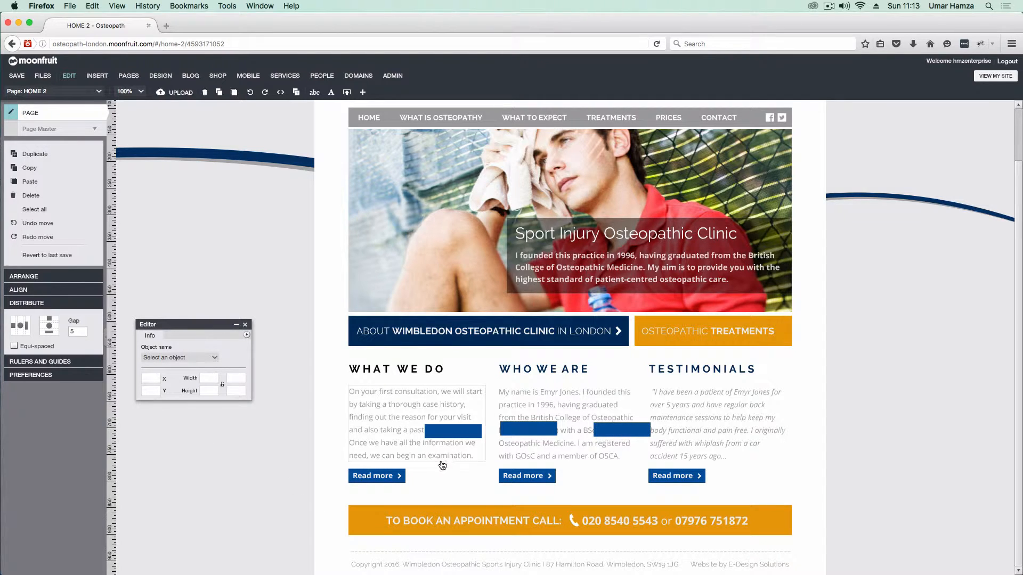
# Delete the three original Read more buttons below the paragraphs
pyautogui.moveTo(326, 489); pyautogui.dragTo(819, 450)
pyautogui.press('Delete')
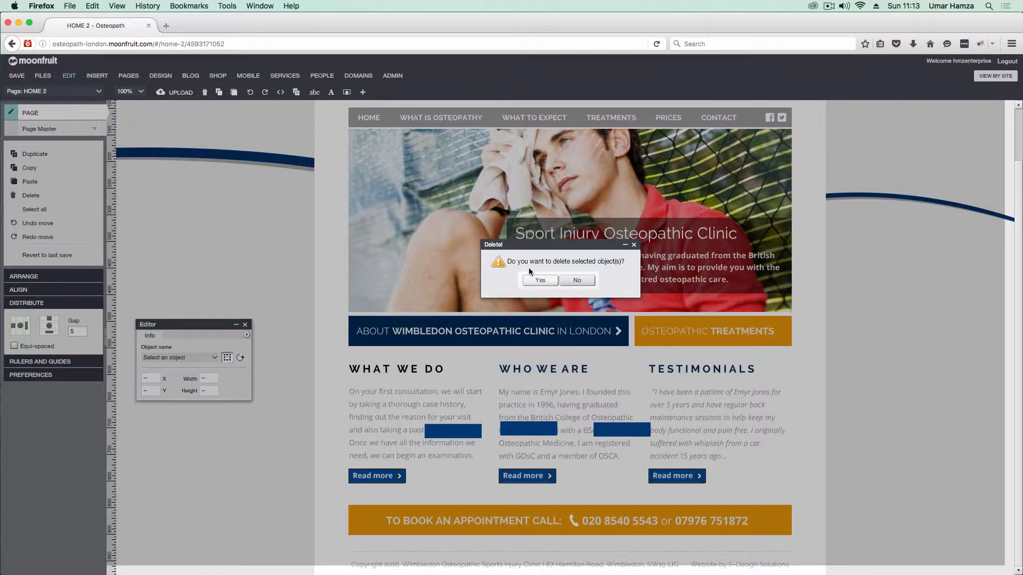
pyautogui.click(540, 280)
# Move the three blue rectangles together into the empty strip between the paragraphs and the orange banner
pyautogui.click(453, 431)
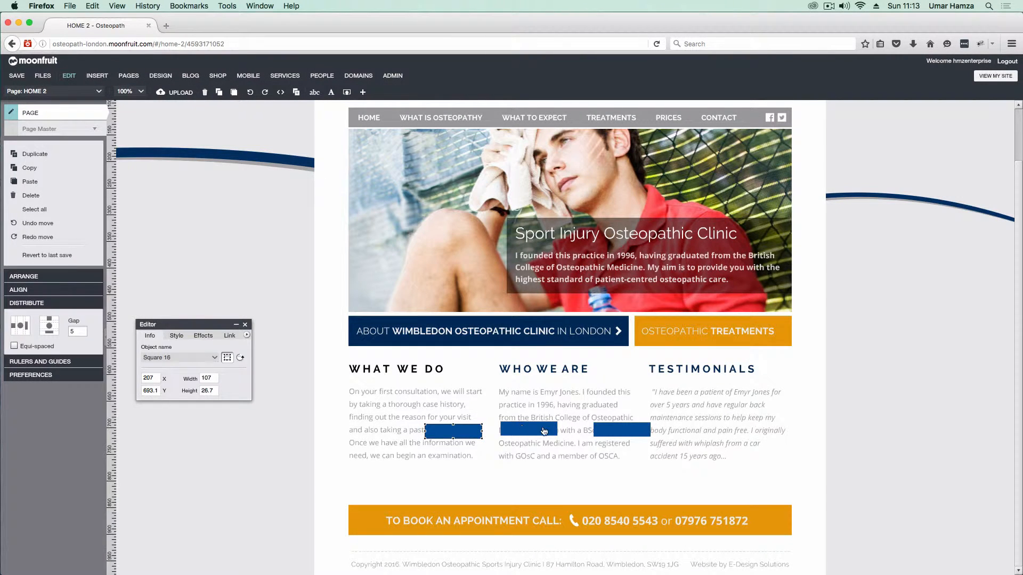
pyautogui.keyDown('shift'); pyautogui.click(544, 431); pyautogui.keyUp('shift')
pyautogui.keyDown('shift'); pyautogui.click(613, 432); pyautogui.keyUp('shift')
pyautogui.moveTo(541, 432); pyautogui.dragTo(532, 483)
pyautogui.click(420, 471)
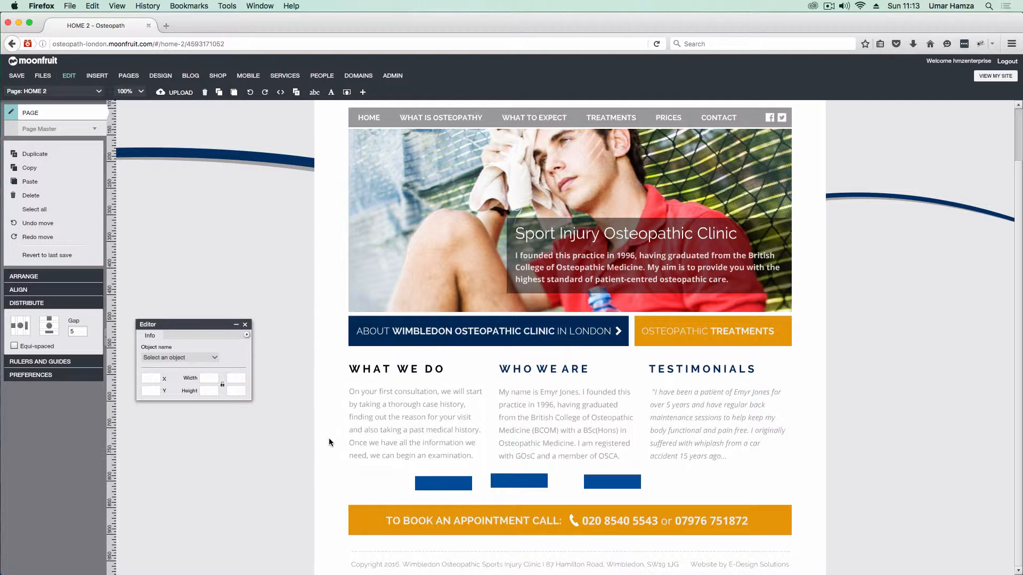
# Align the three blue rectangles to the middle of their group so they sit in one row
pyautogui.moveTo(326, 435); pyautogui.dragTo(729, 505)
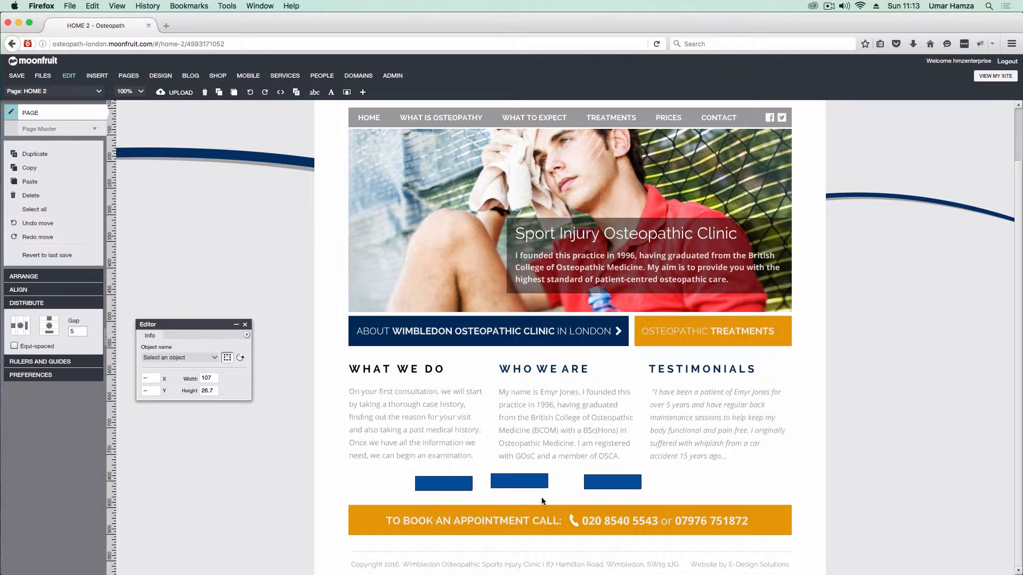
pyautogui.click(79, 291)
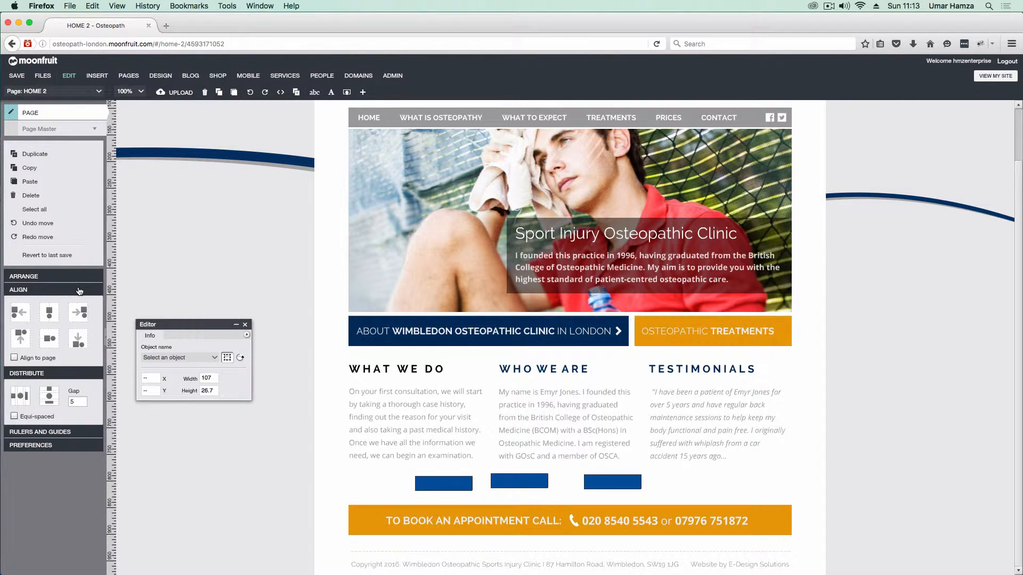
pyautogui.click(52, 339)
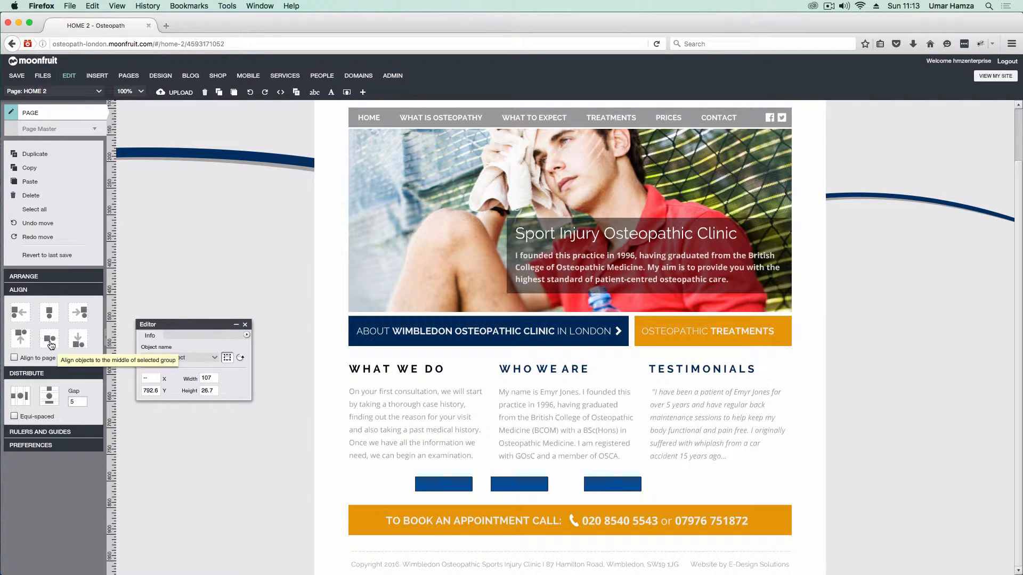
pyautogui.click(58, 293)
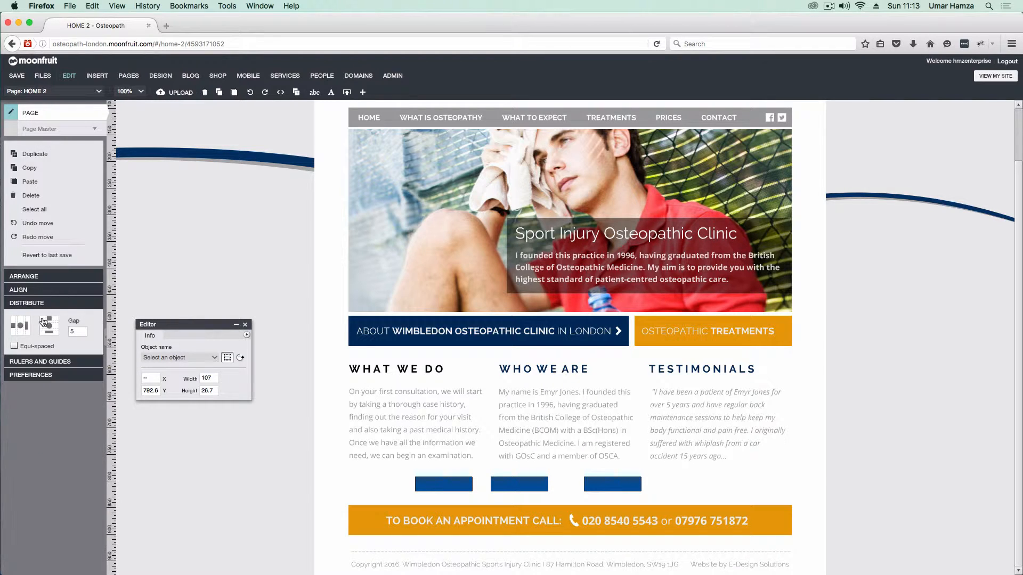
# Distribute the three rectangles with a gap of 50, first horizontally and then vertically
pyautogui.moveTo(78, 331); pyautogui.dragTo(69, 332)
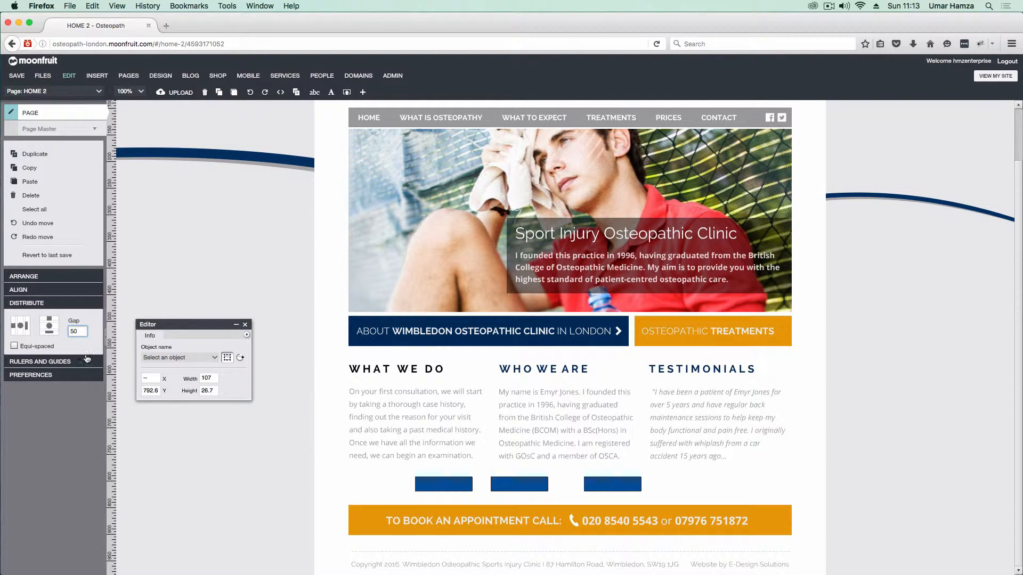
pyautogui.click(23, 330)
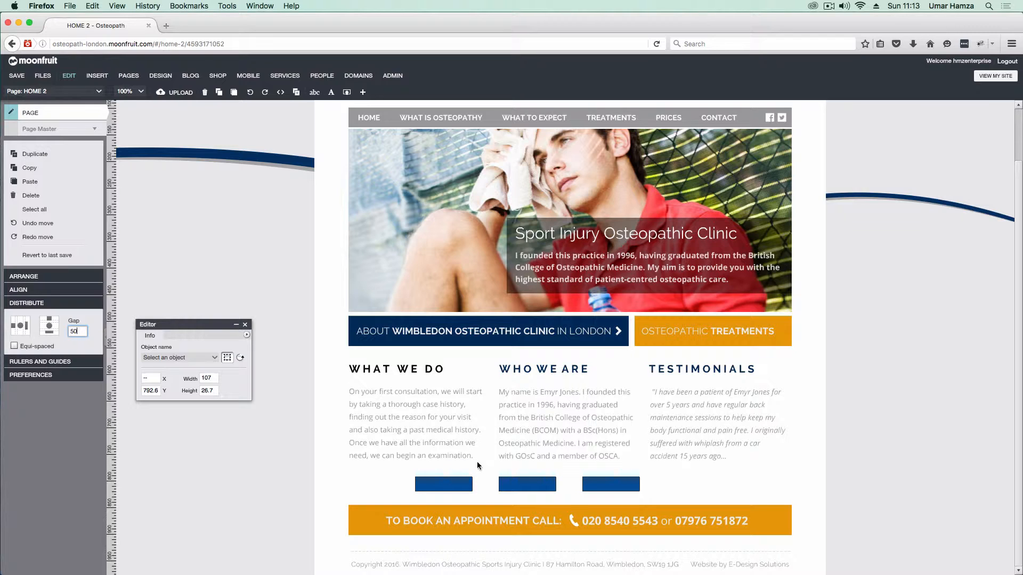
pyautogui.click(49, 326)
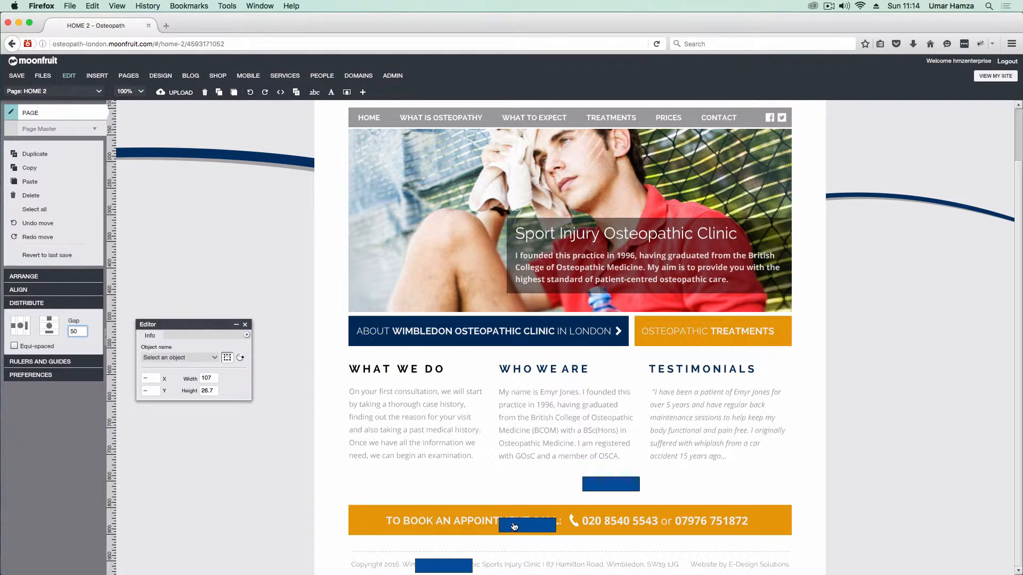
# Move the three staggered rectangles up together above the orange banner, and clear the selection
pyautogui.moveTo(515, 522); pyautogui.dragTo(520, 438)
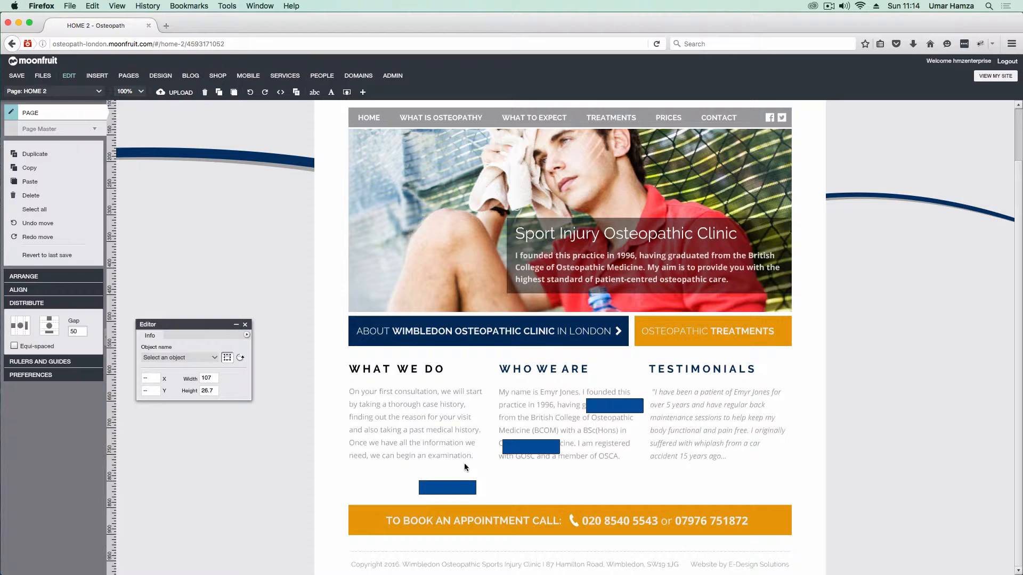
pyautogui.click(515, 410)
pyautogui.click(642, 426)
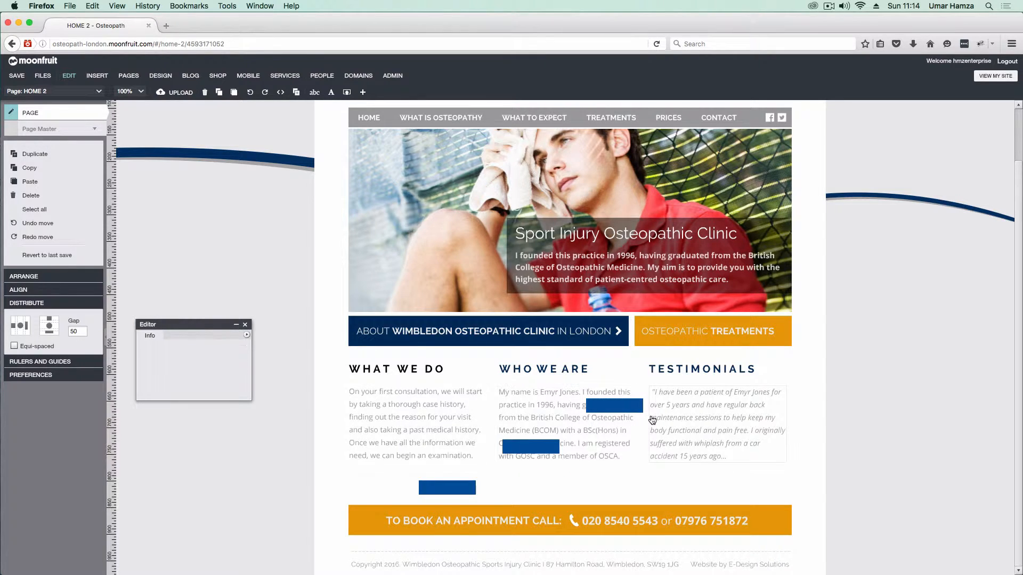
pyautogui.click(645, 425)
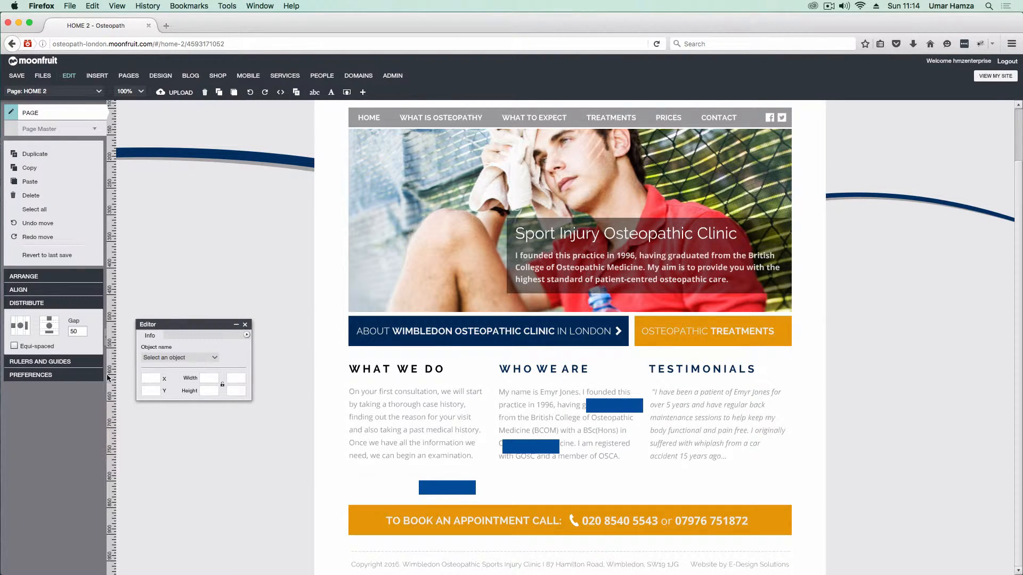
# Turn on equi-spaced distribution, and distribute the three rectangles horizontally with an interval of 50
pyautogui.click(49, 348)
pyautogui.click(464, 495)
pyautogui.keyDown('shift'); pyautogui.click(526, 450); pyautogui.keyUp('shift')
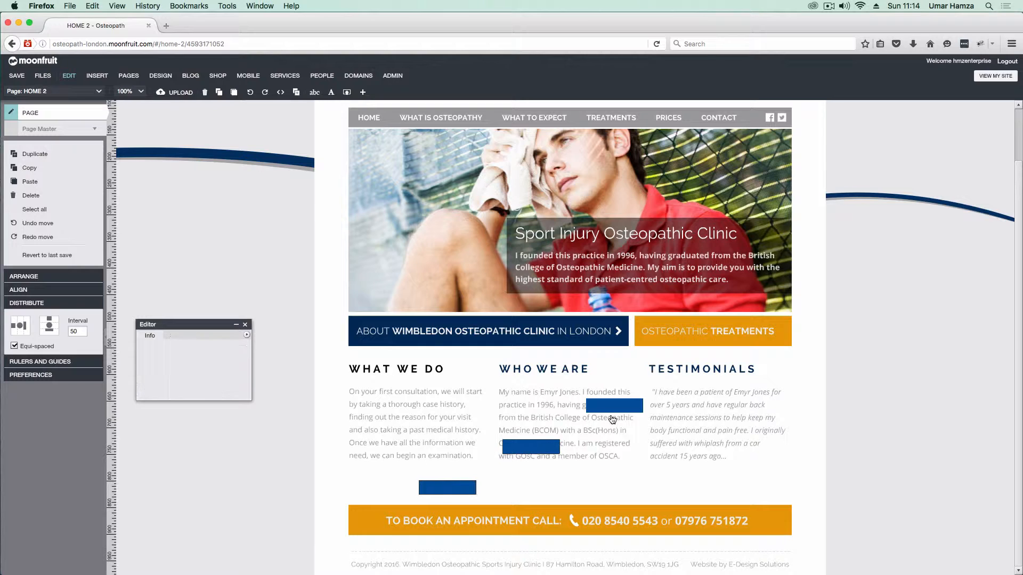
pyautogui.keyDown('shift'); pyautogui.click(627, 412); pyautogui.keyUp('shift')
pyautogui.click(28, 328)
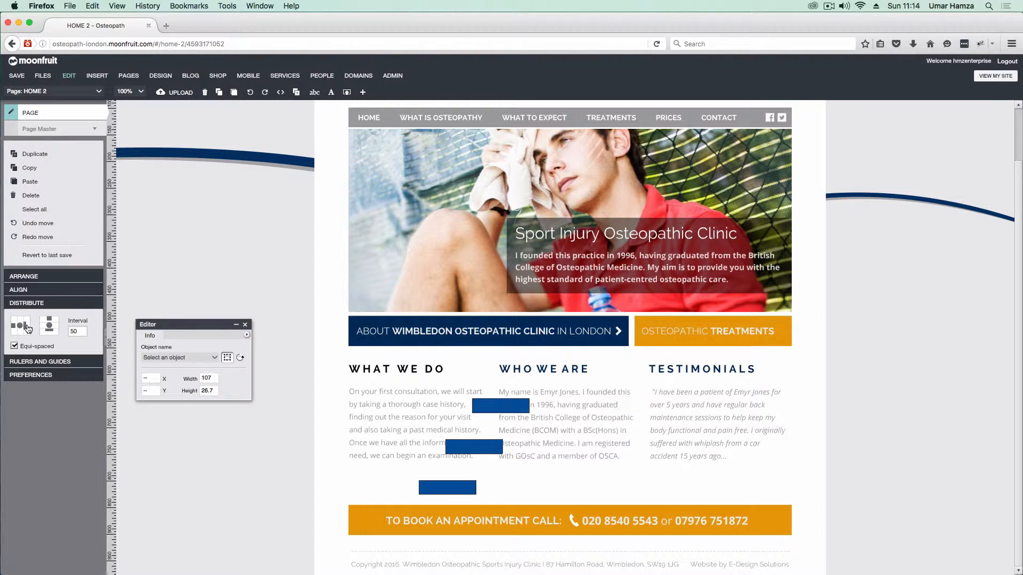
# Shift the rectangles slightly right, distribute them vertically at an interval of 50, and move the group back down
pyautogui.moveTo(480, 450); pyautogui.dragTo(510, 451)
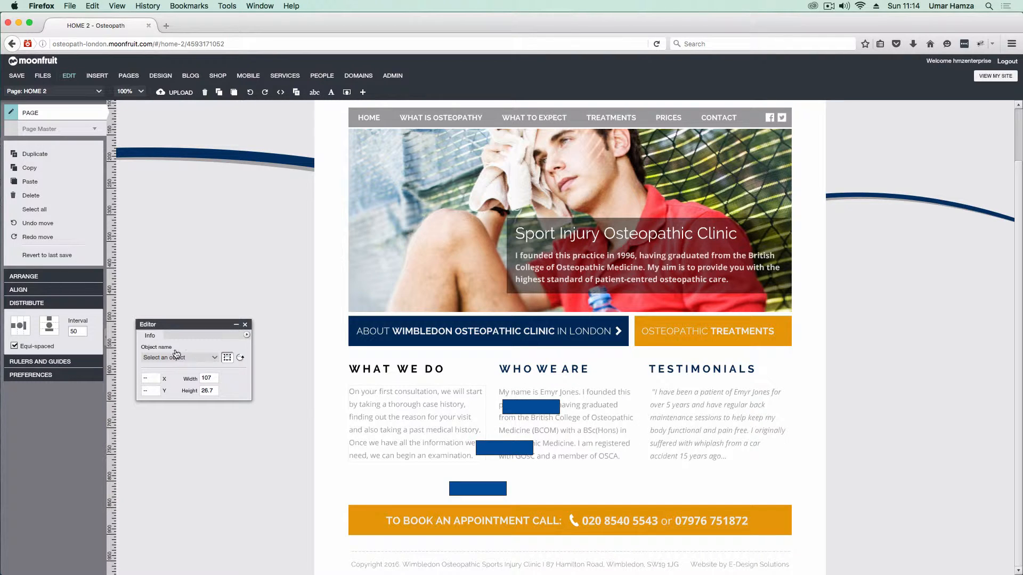
pyautogui.click(51, 331)
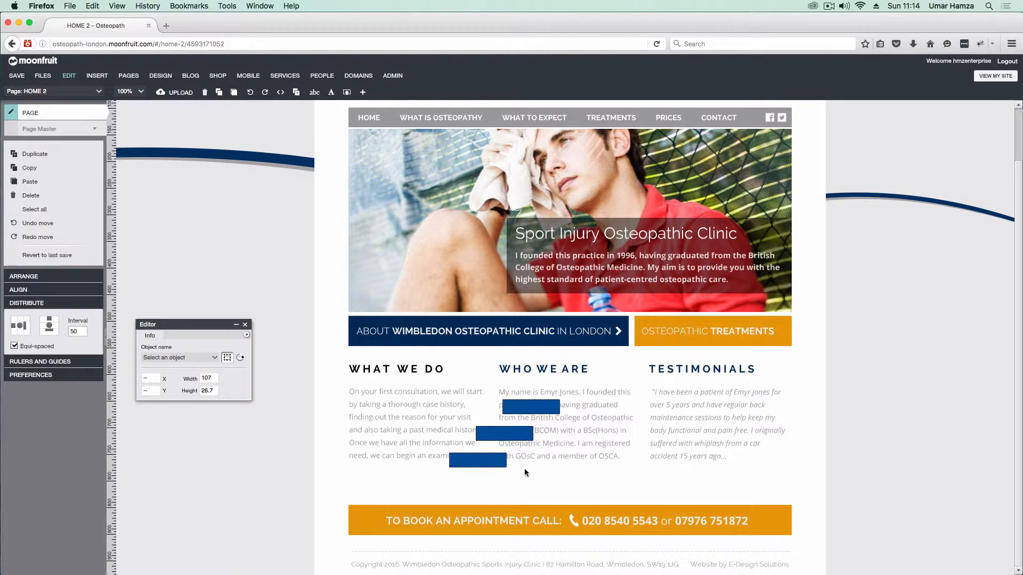
pyautogui.moveTo(471, 462); pyautogui.dragTo(461, 488)
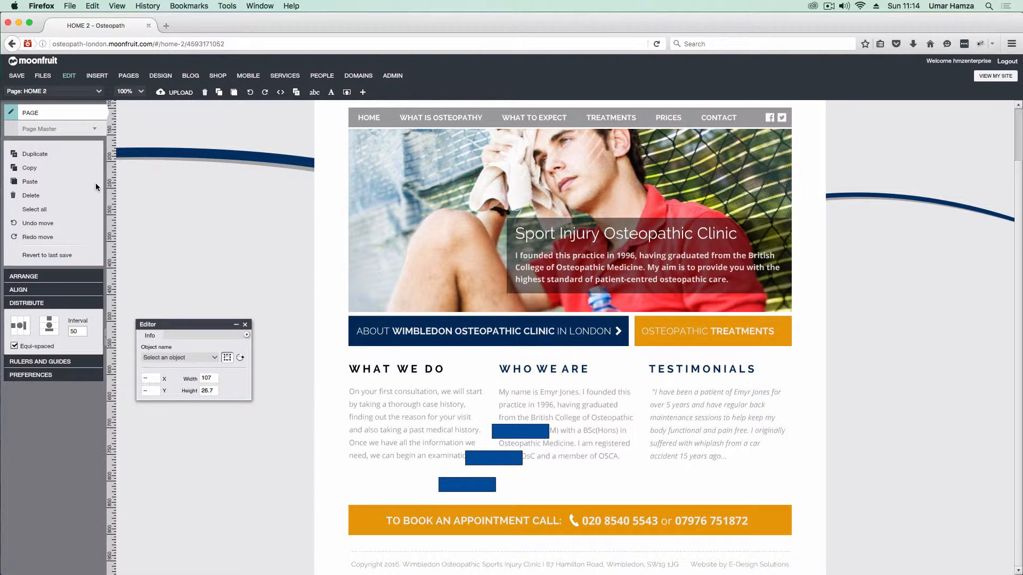
# Delete the three selected blue rectangles
pyautogui.click(32, 196)
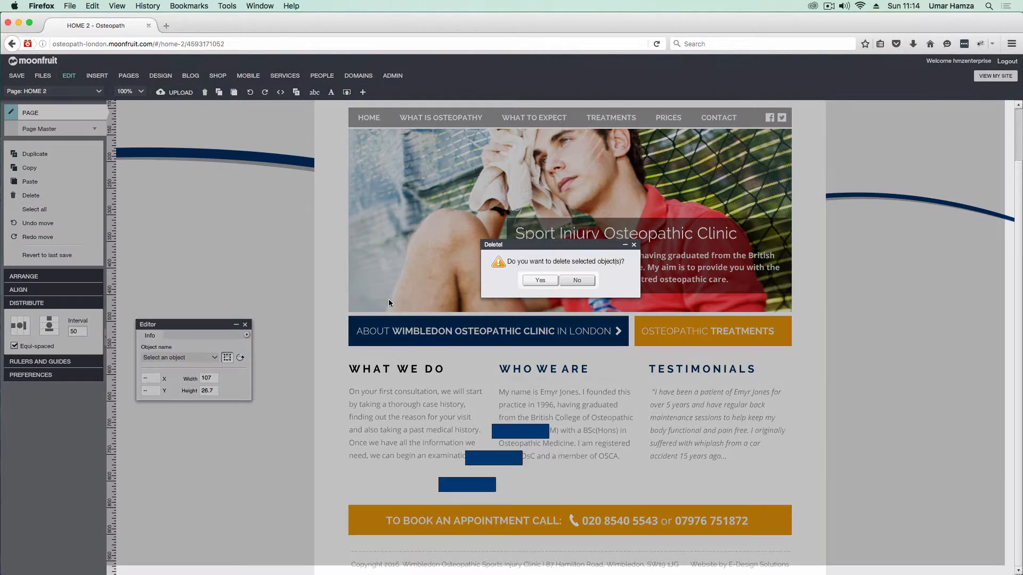
pyautogui.click(540, 280)
# Move the WHO WE ARE and TESTIMONIALS paragraphs slightly left and down so they are out of line with their titles
pyautogui.click(451, 419)
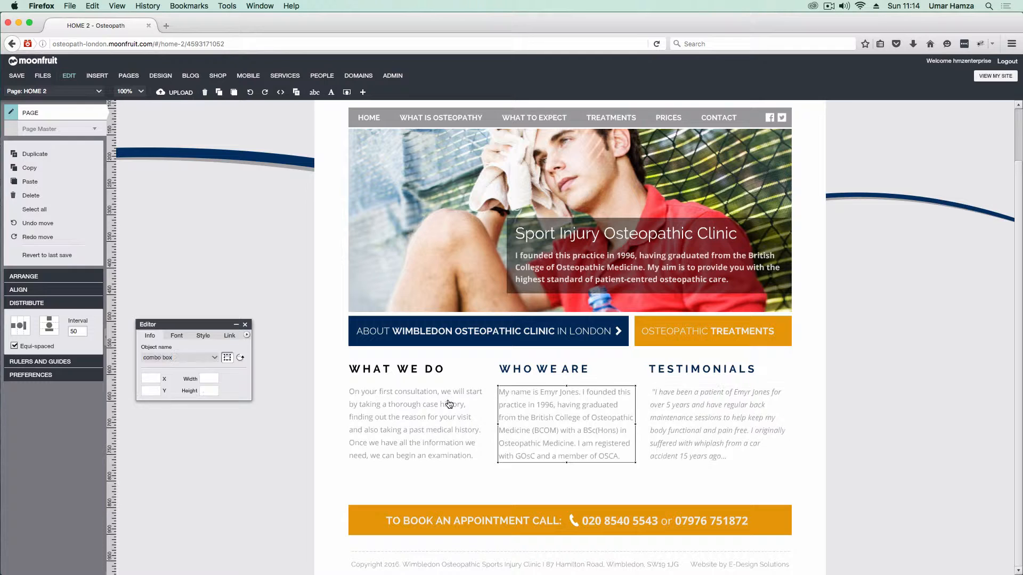
pyautogui.click(508, 410)
pyautogui.click(696, 410)
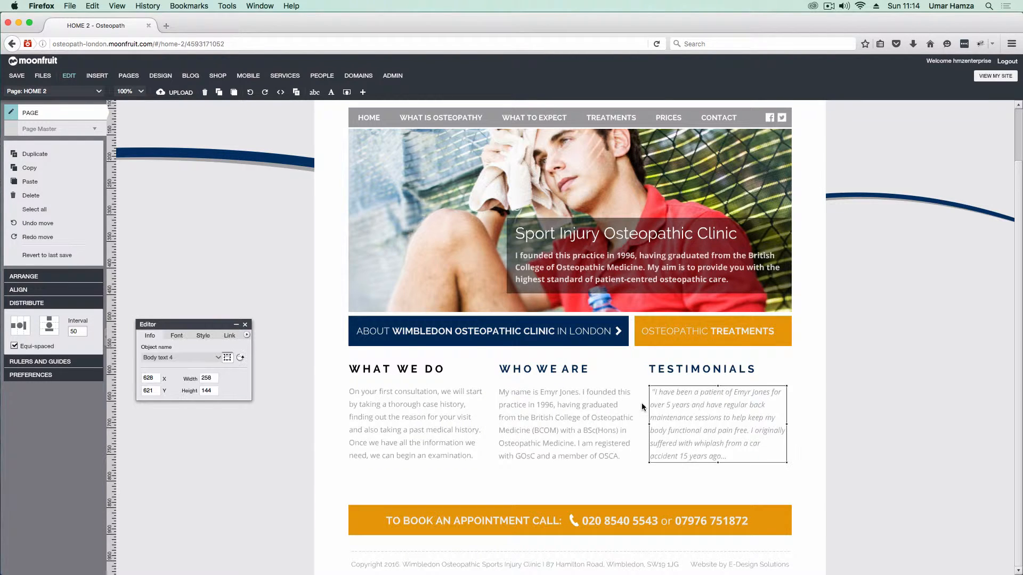
pyautogui.click(612, 409)
pyautogui.click(612, 410)
pyautogui.moveTo(567, 415)
pyautogui.mouseDown()
pyautogui.moveTo(554, 417)
pyautogui.moveTo(559, 424)
pyautogui.mouseUp()
pyautogui.moveTo(685, 410); pyautogui.dragTo(710, 432)
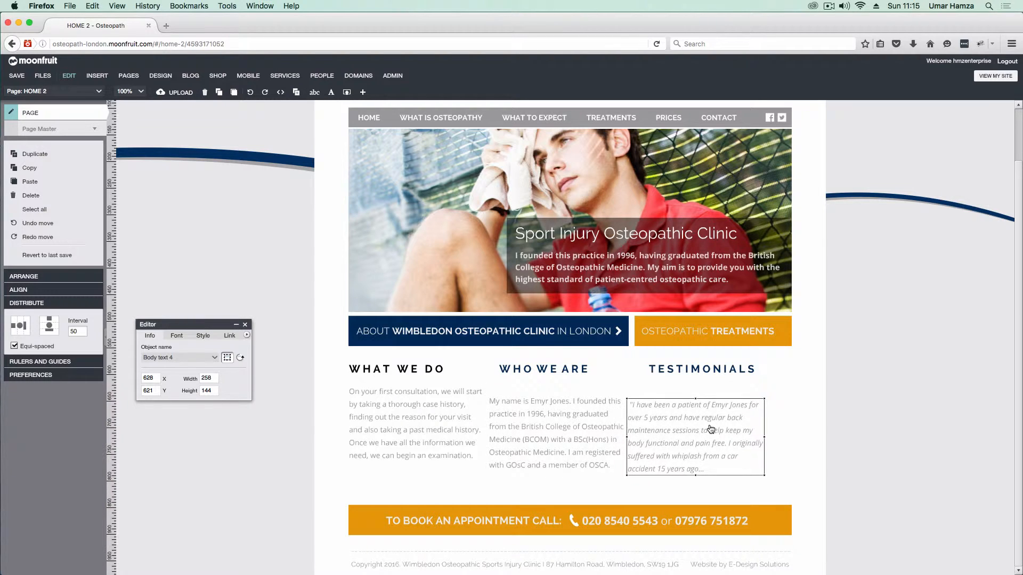
# Select all three paragraphs, turn off equi-spaced distribution, and distribute them horizontally with a gap of 50
pyautogui.keyDown('shift'); pyautogui.click(565, 424); pyautogui.keyUp('shift')
pyautogui.keyDown('shift'); pyautogui.click(465, 413); pyautogui.keyUp('shift')
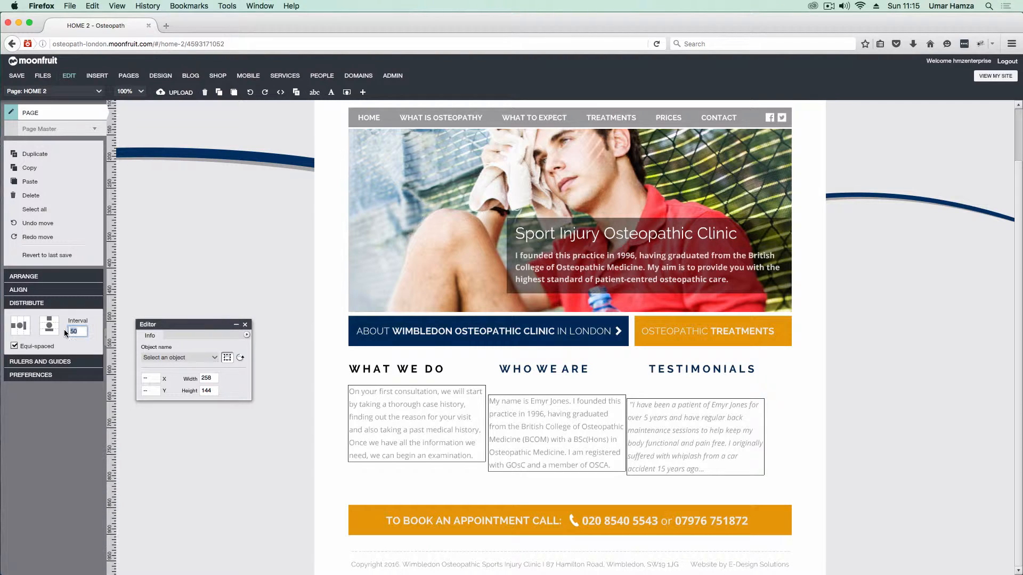
pyautogui.click(25, 347)
pyautogui.click(24, 331)
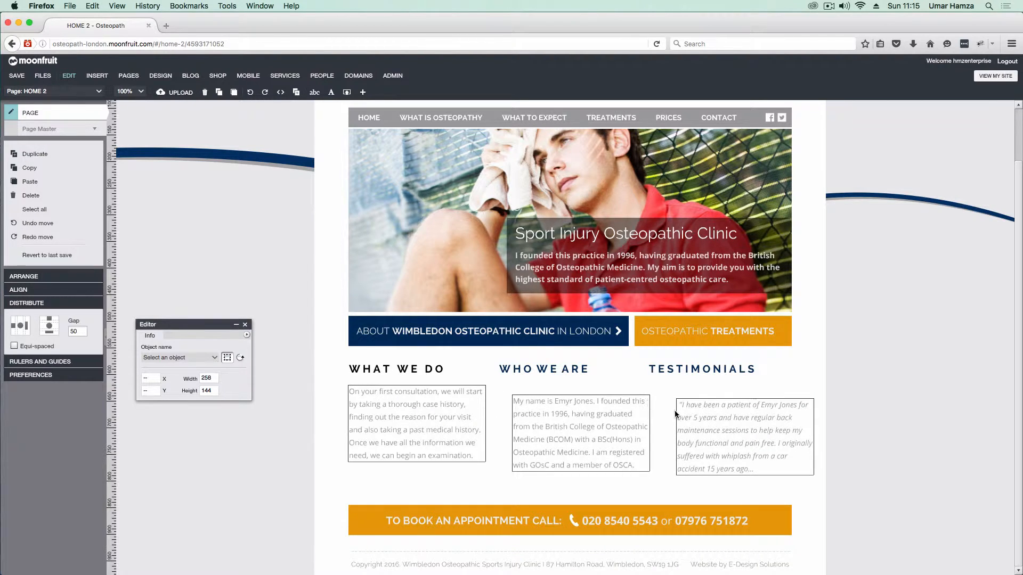
# Enter a smaller gap, and distribute the three paragraphs horizontally again
pyautogui.click(76, 331)
pyautogui.click(18, 334)
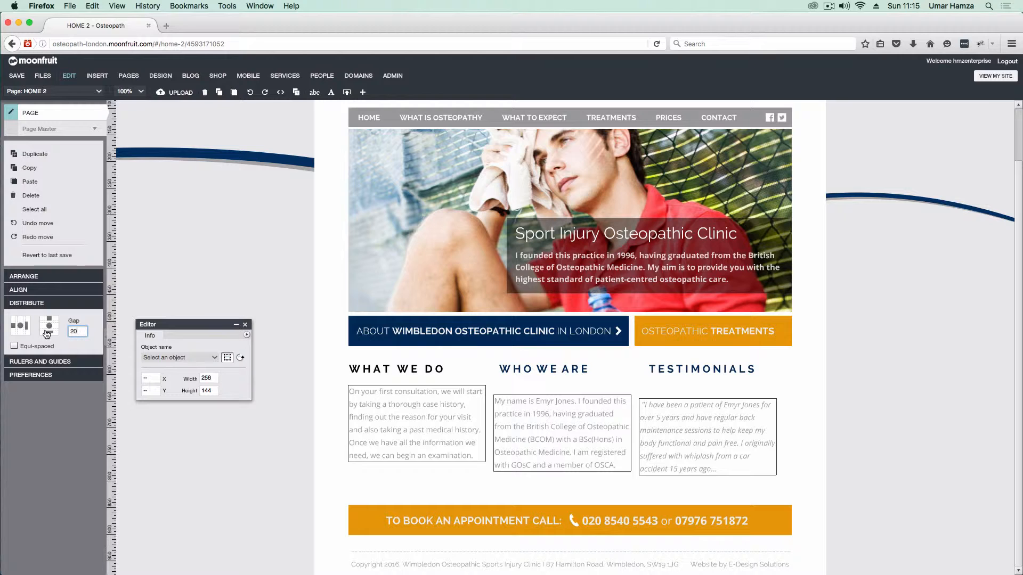
# Distribute the three selected paragraphs horizontally with a gap of 20, and select only the WHO WE ARE paragraph
pyautogui.click(23, 328)
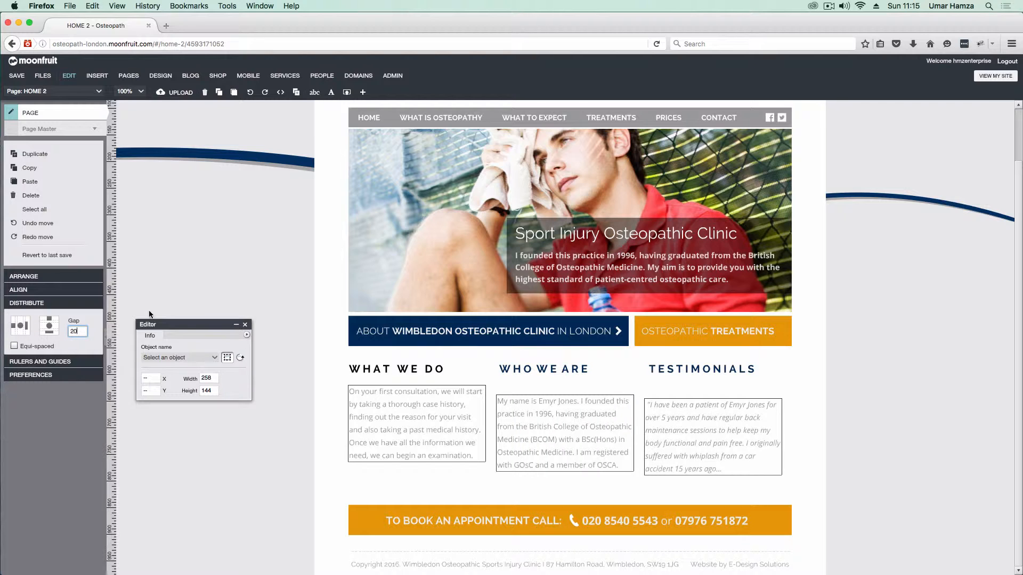
pyautogui.click(675, 400)
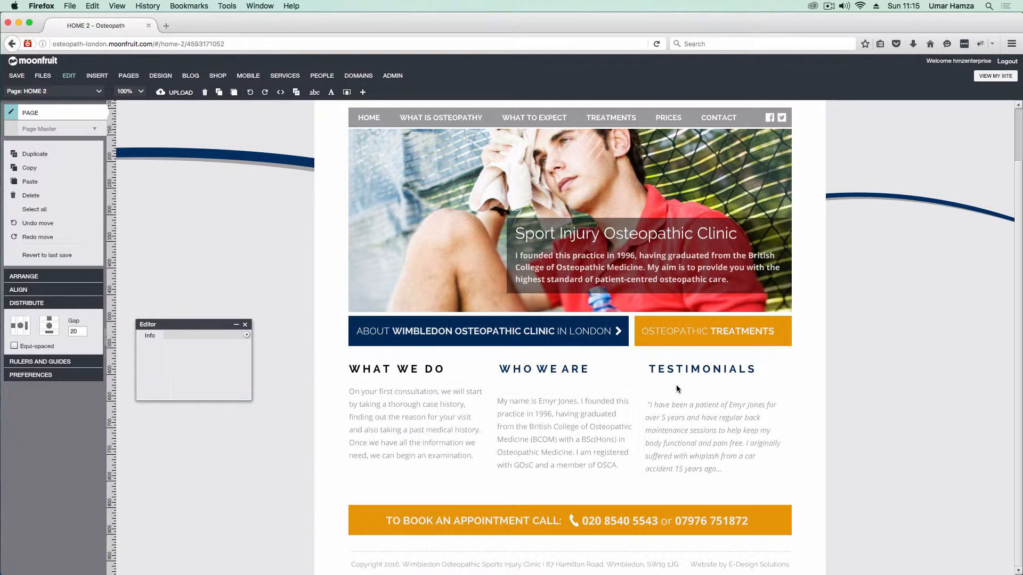
pyautogui.click(585, 414)
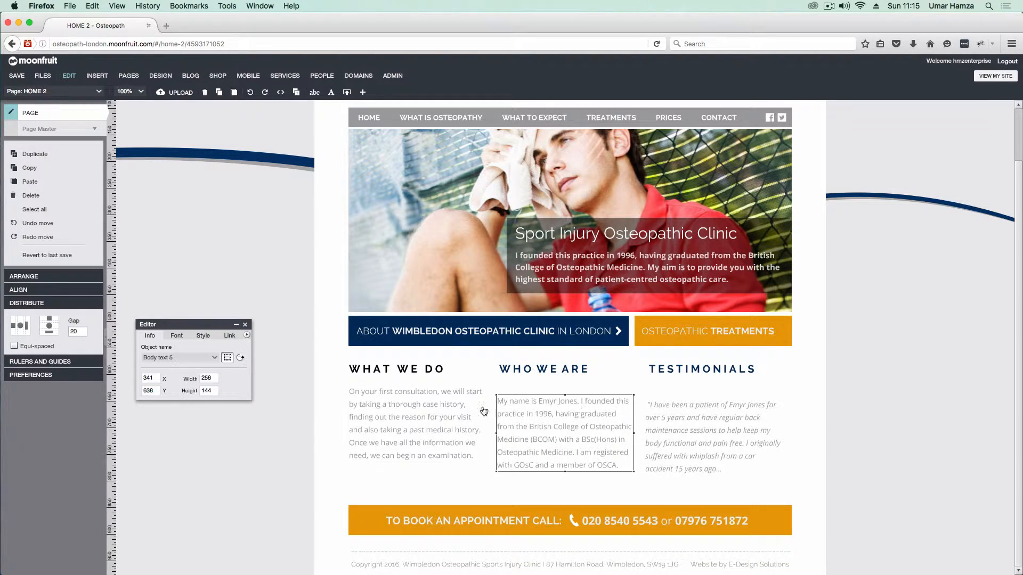
# Replace the distribution options with the ruler and guide options, and switch the rulers off and on again
pyautogui.click(59, 303)
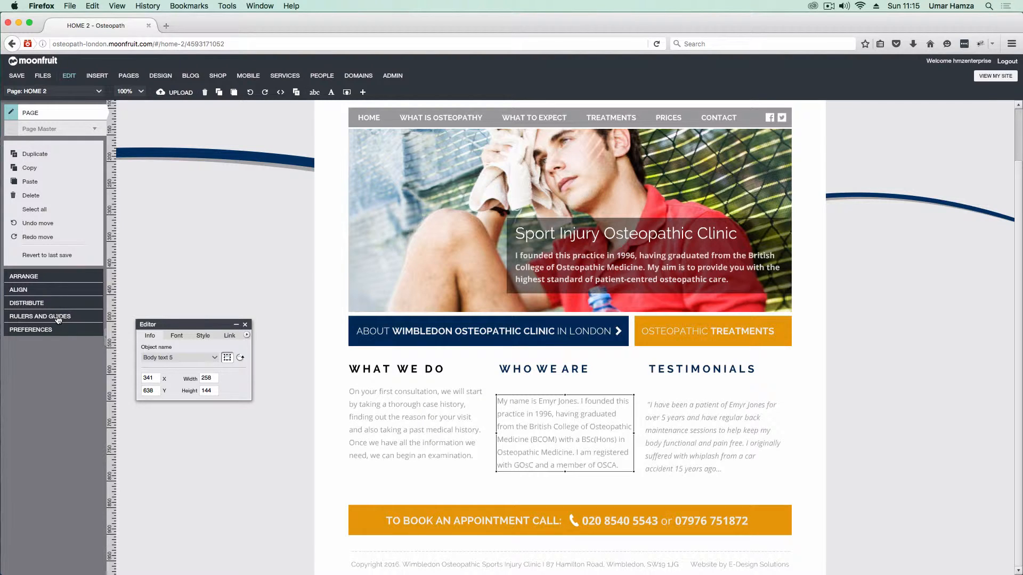
pyautogui.click(58, 317)
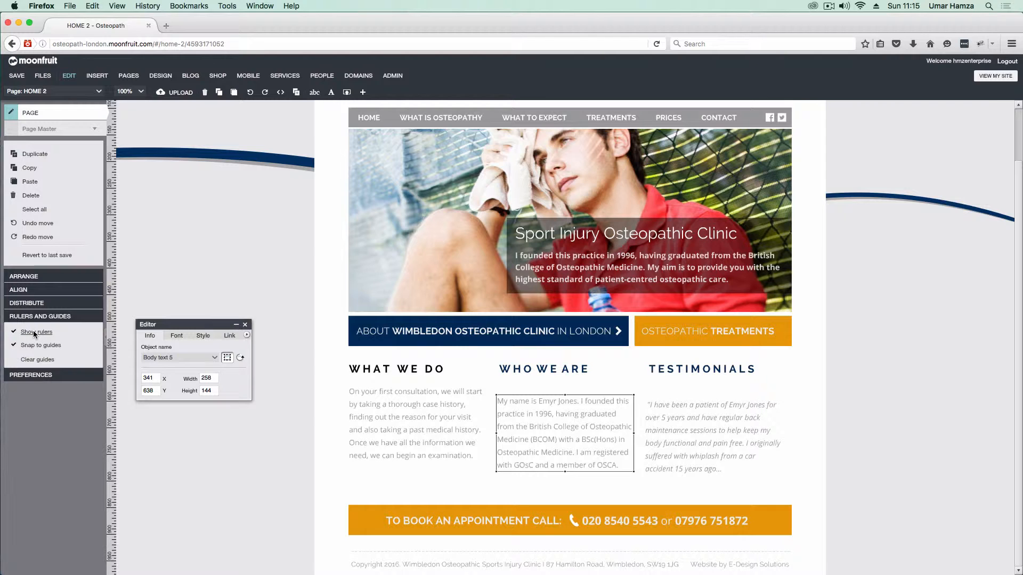
pyautogui.click(34, 333)
pyautogui.click(33, 332)
# Add a horizontal guide at about 581 px across the section titles and a vertical guide at the WHO WE ARE paragraph's left edge
pyautogui.scroll(3, 218, 205)
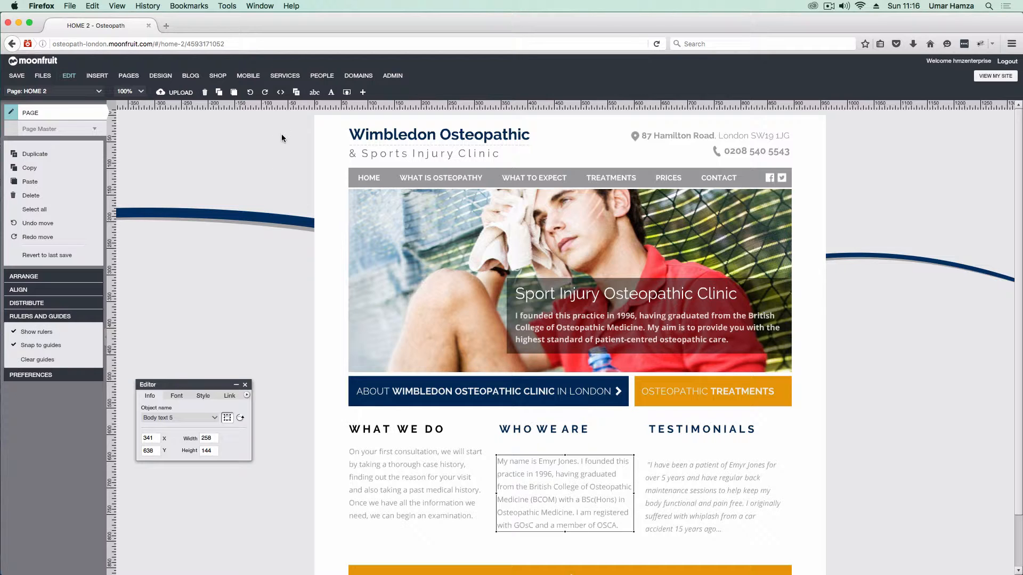
pyautogui.scroll(-2, 298, 150)
pyautogui.scroll(1, 218, 231)
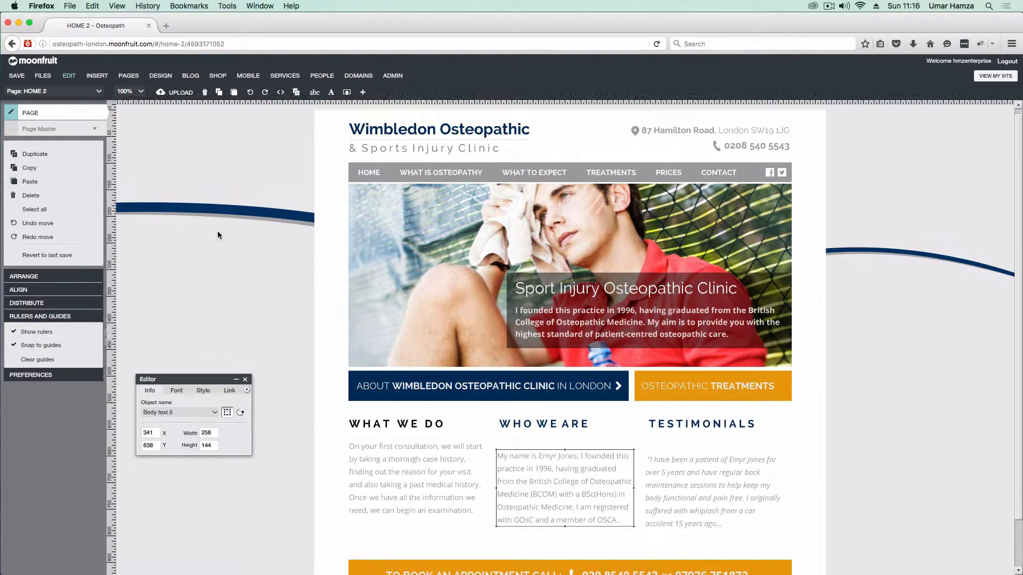
pyautogui.scroll(1, 217, 232)
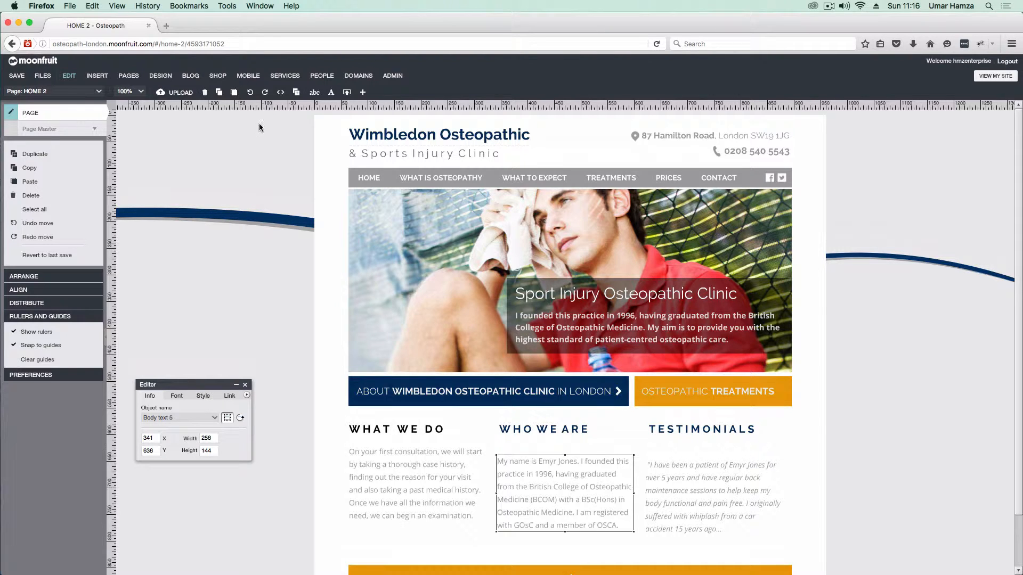
pyautogui.moveTo(277, 104); pyautogui.dragTo(296, 425)
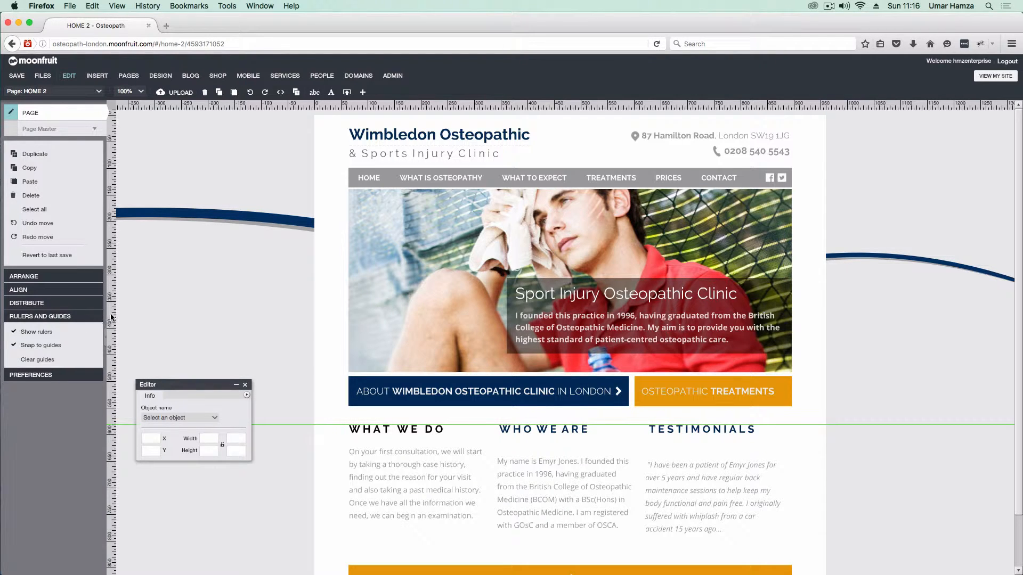
pyautogui.moveTo(110, 317); pyautogui.dragTo(497, 281)
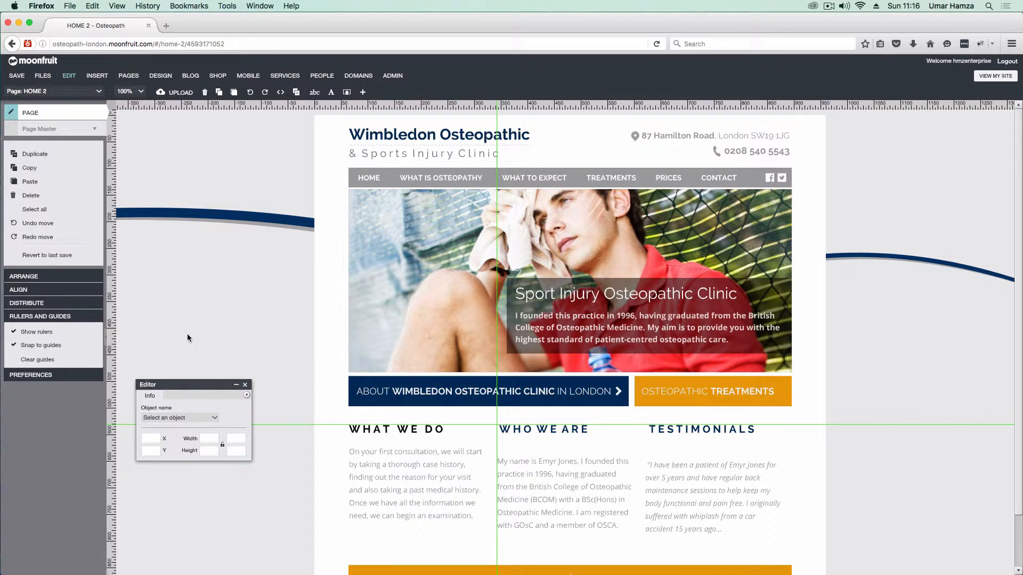
# Move the WHO WE ARE title around the guides and snap it to their intersection at X 342, Y 581
pyautogui.click(570, 500)
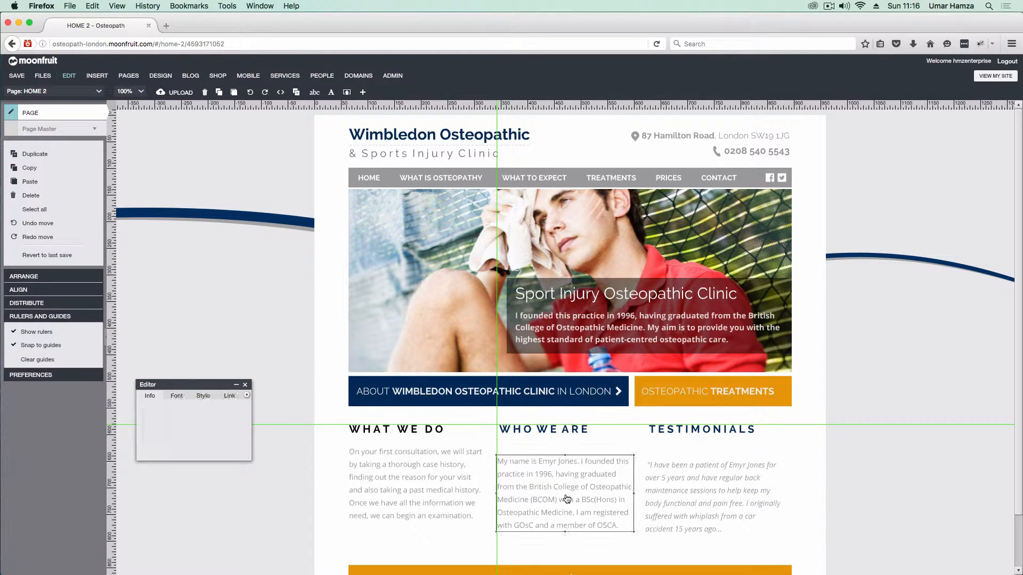
pyautogui.click(528, 432)
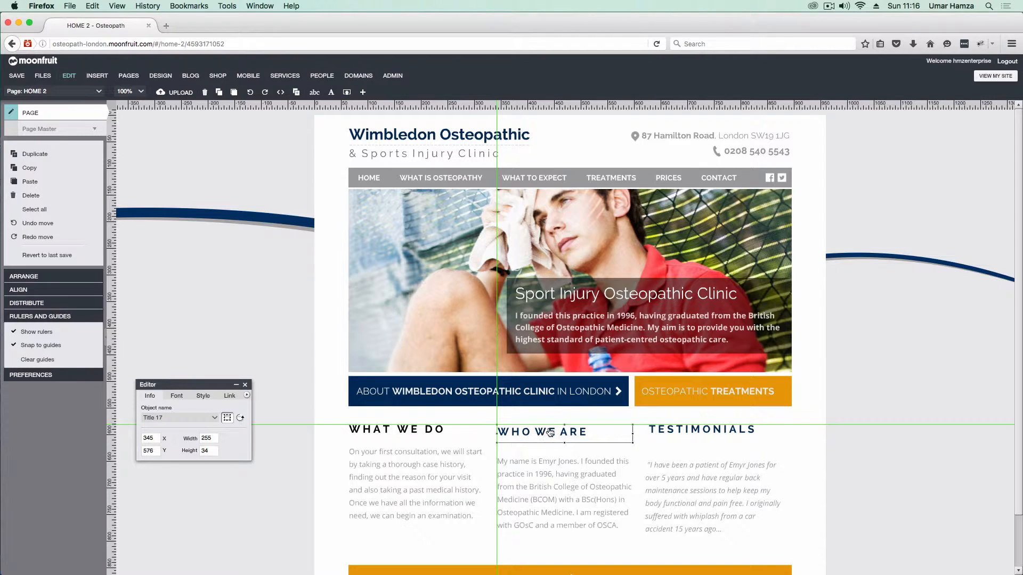
pyautogui.moveTo(559, 436); pyautogui.dragTo(553, 459)
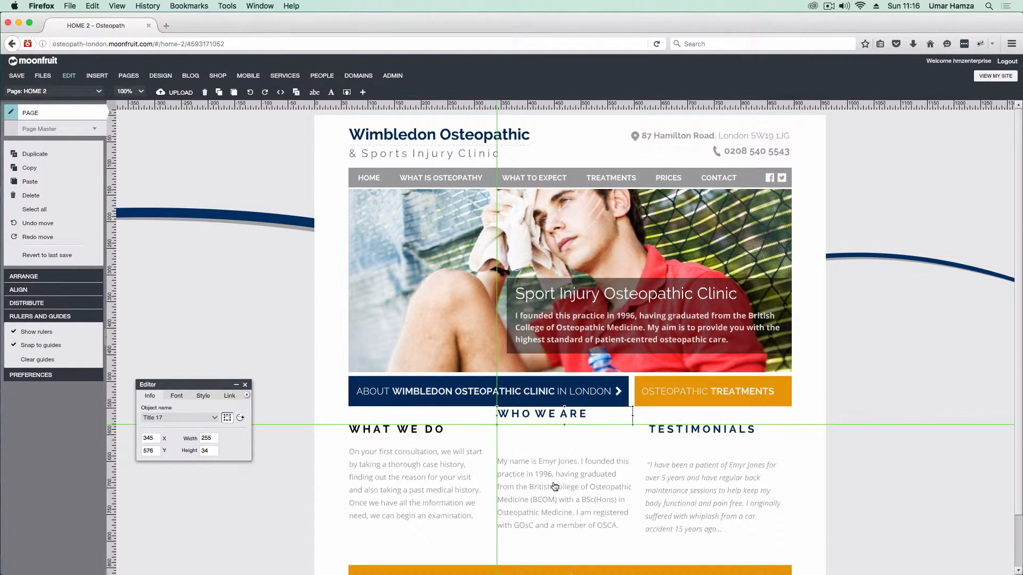
pyautogui.moveTo(530, 415); pyautogui.dragTo(537, 447)
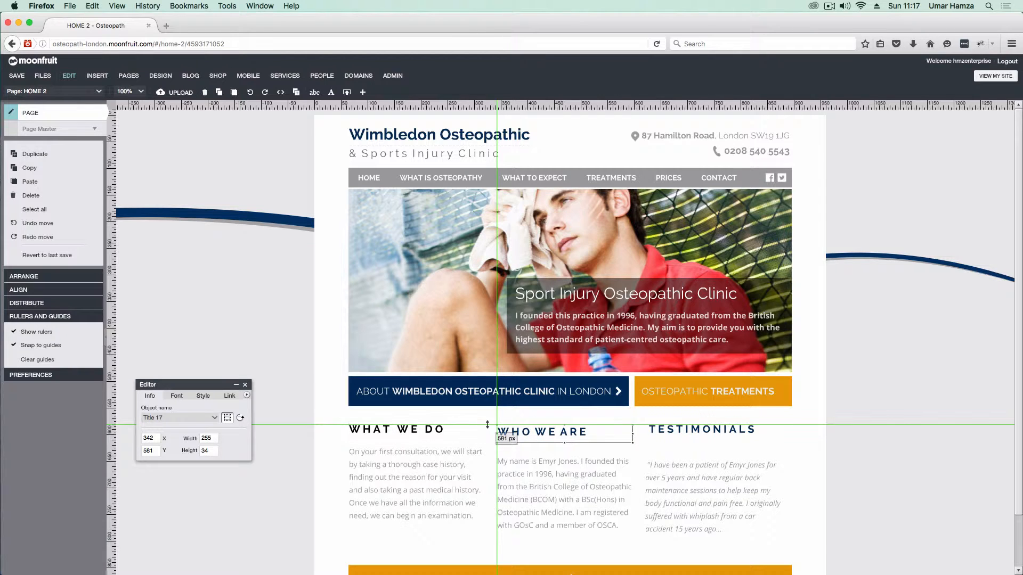
# Raise the horizontal guide to about 571 px, and snap the tops of the WHO WE ARE, WHAT WE DO and TESTIMONIALS titles to it
pyautogui.moveTo(487, 425); pyautogui.dragTo(526, 432)
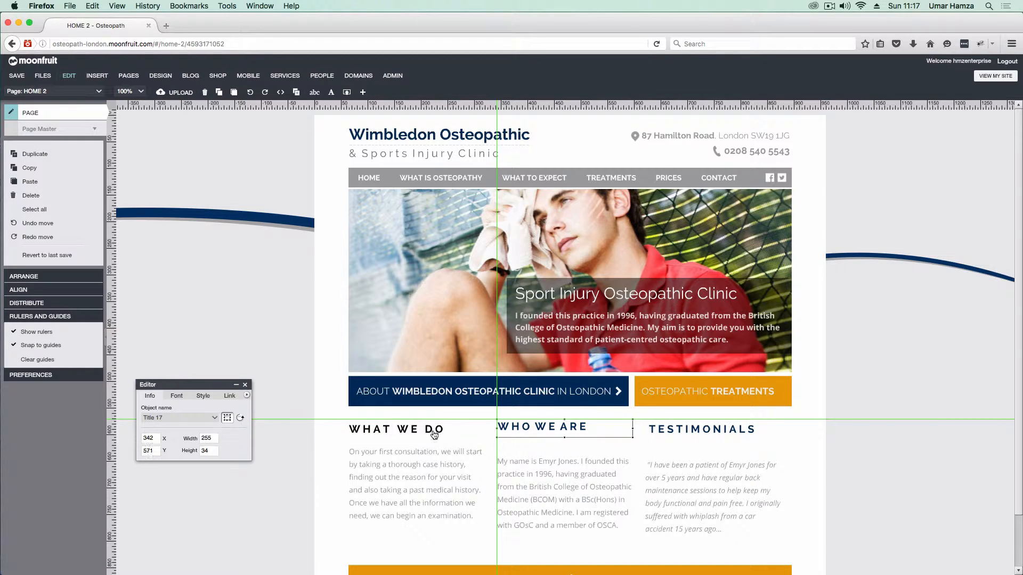
pyautogui.moveTo(433, 433); pyautogui.dragTo(423, 433)
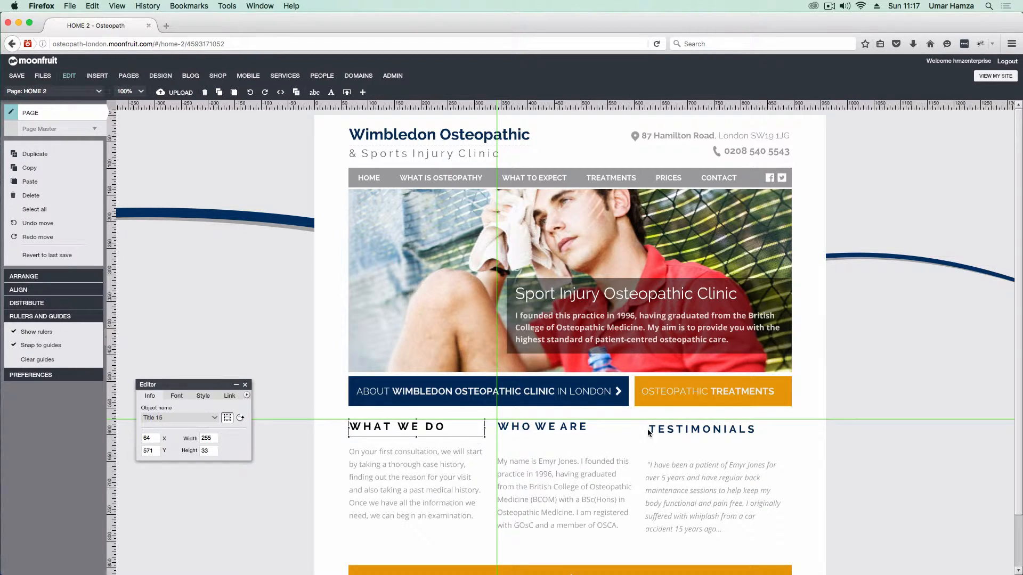
pyautogui.moveTo(659, 432); pyautogui.dragTo(670, 430)
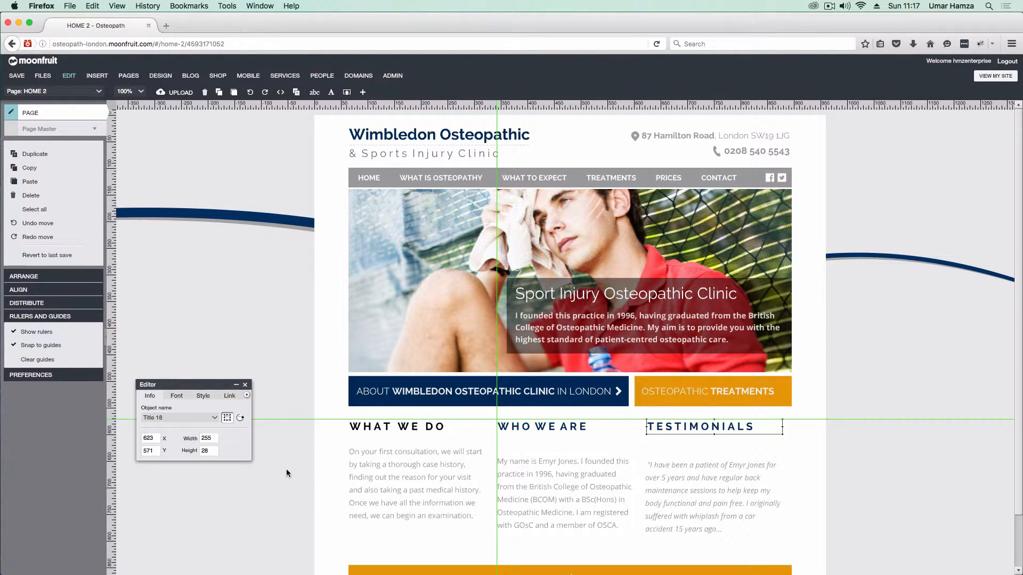
# Add vertical guides at the left edges of the WHAT WE DO and TESTIMONIALS columns, and move all three paragraphs up against their column guides
pyautogui.moveTo(112, 418); pyautogui.dragTo(349, 443)
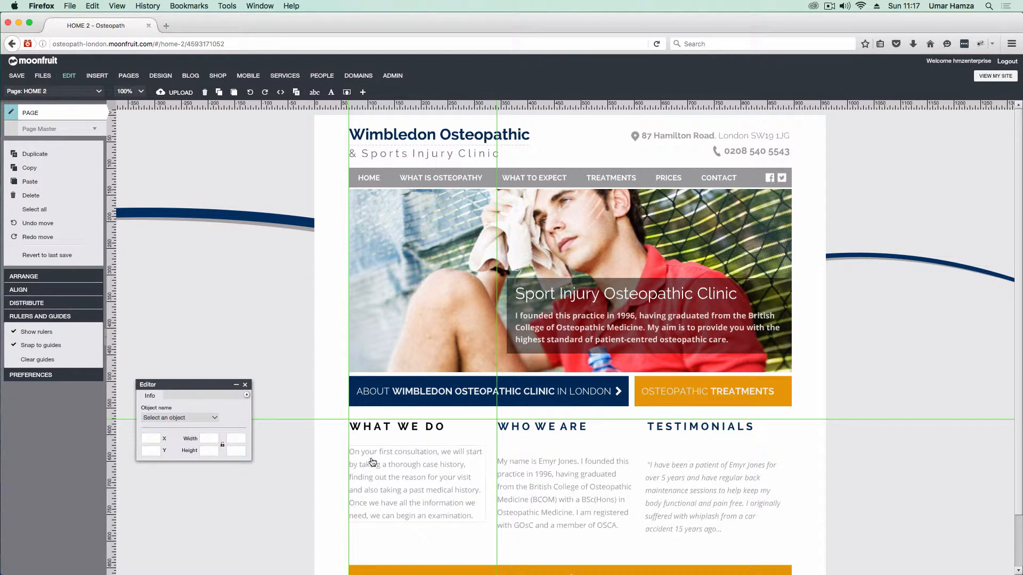
pyautogui.moveTo(383, 477); pyautogui.dragTo(384, 473)
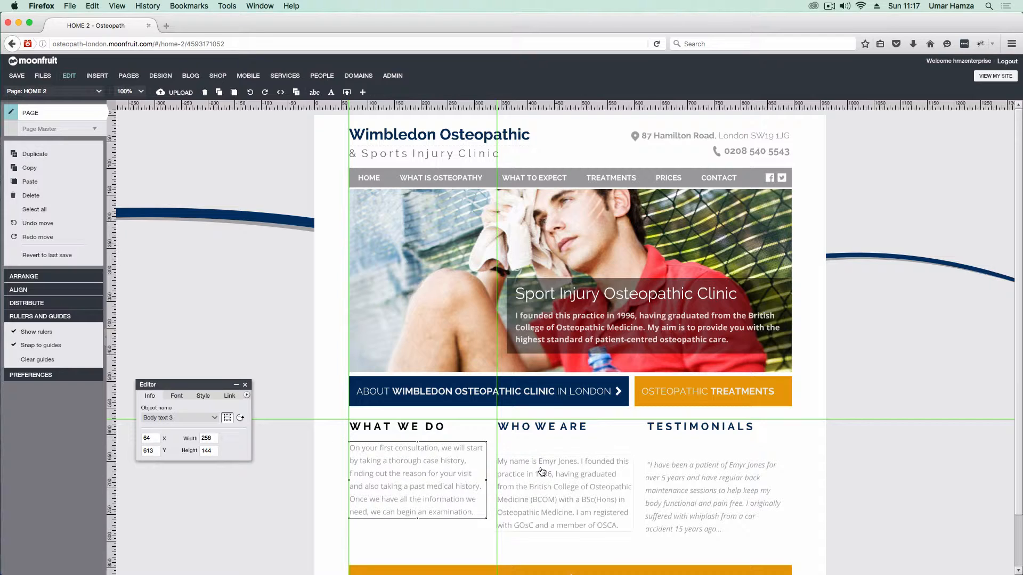
pyautogui.moveTo(530, 490); pyautogui.dragTo(525, 478)
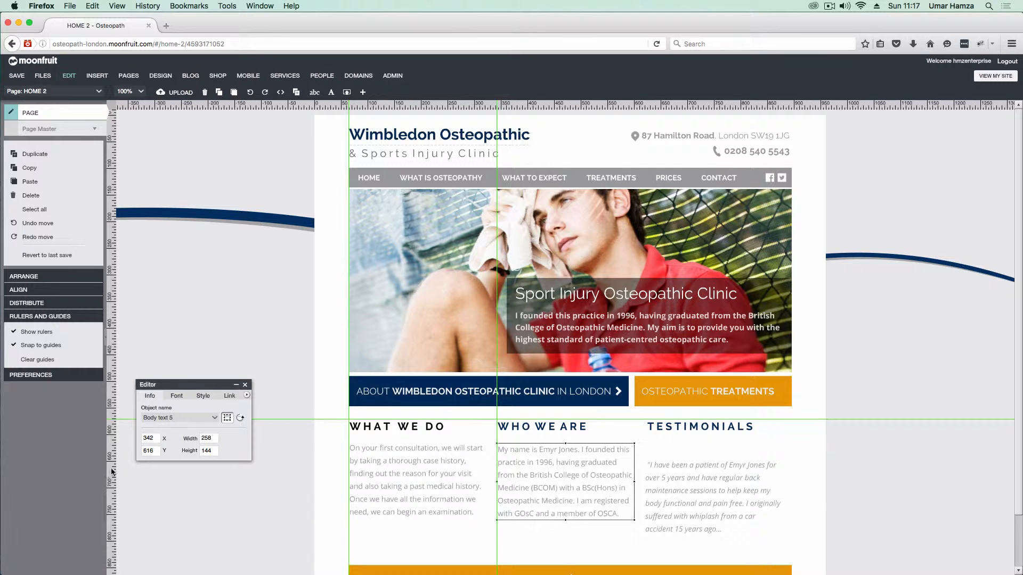
pyautogui.moveTo(112, 471); pyautogui.dragTo(680, 483)
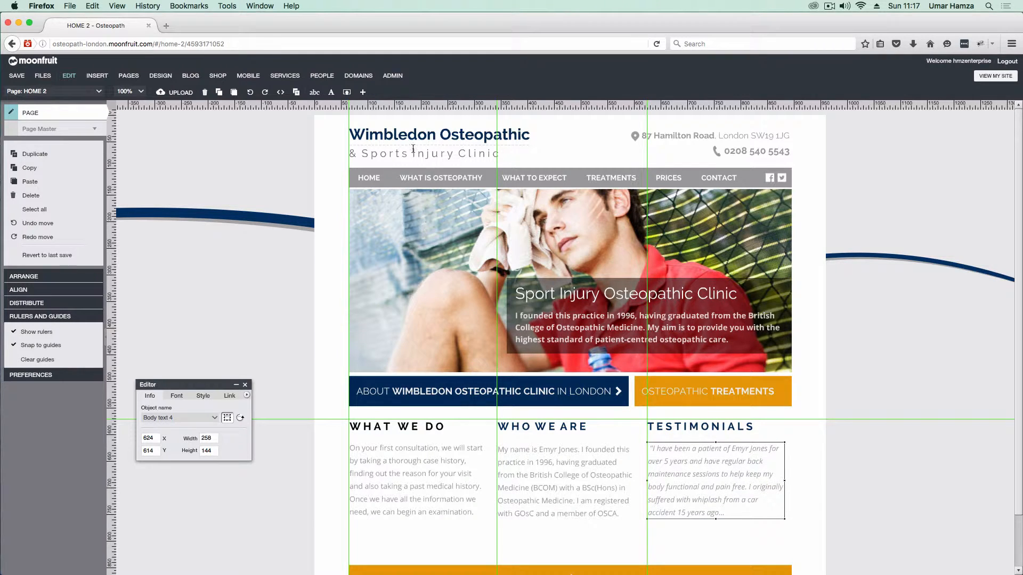
# Add a second horizontal guide along the top edge of the WHAT WE DO paragraph, and select that paragraph
pyautogui.moveTo(424, 108); pyautogui.dragTo(465, 441)
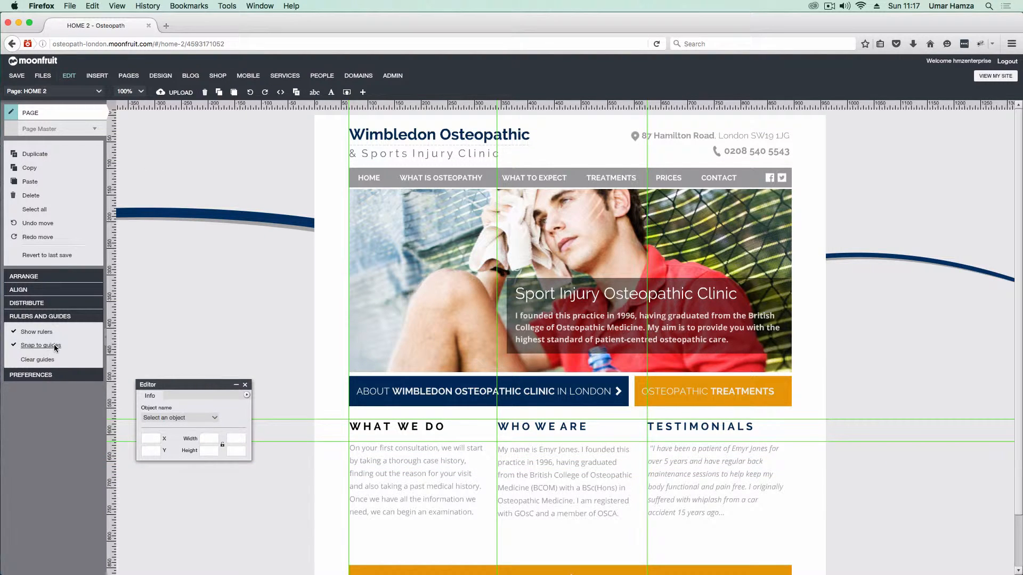
pyautogui.click(406, 485)
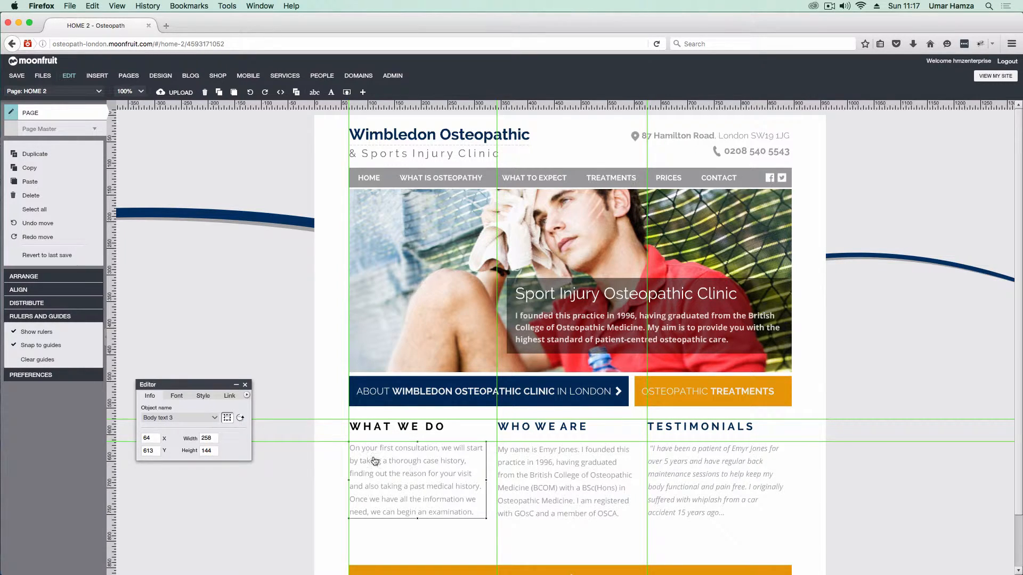
# Try moving the WHAT WE DO paragraph freely with snapping to guides turned off, and turn snapping back on
pyautogui.click(51, 345)
pyautogui.click(320, 472)
pyautogui.moveTo(409, 469); pyautogui.dragTo(368, 482)
pyautogui.click(55, 346)
# Snap the WHO WE ARE and TESTIMONIALS paragraphs to the lower horizontal guide at Y 613
pyautogui.moveTo(523, 482); pyautogui.dragTo(525, 480)
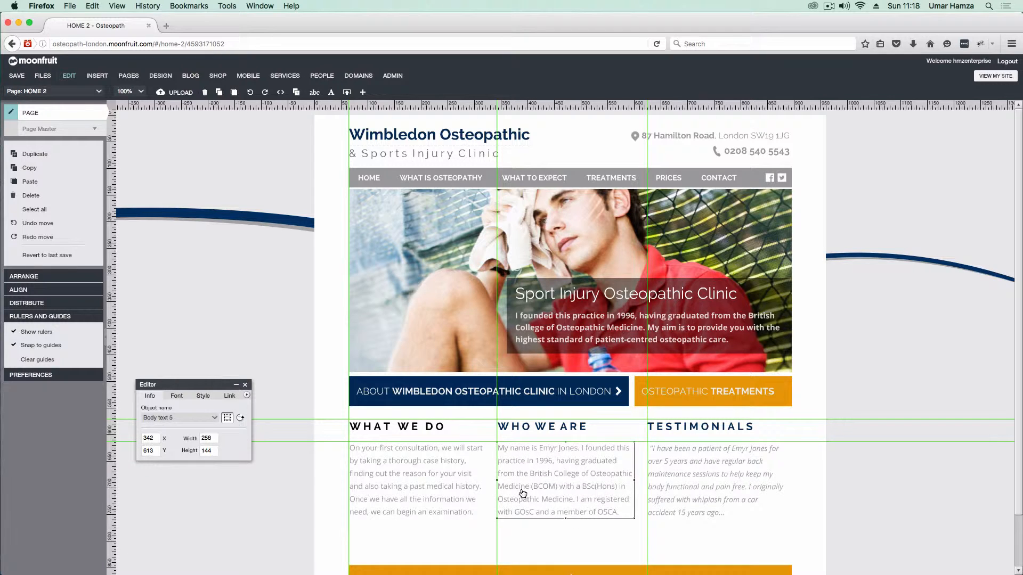
pyautogui.click(705, 491)
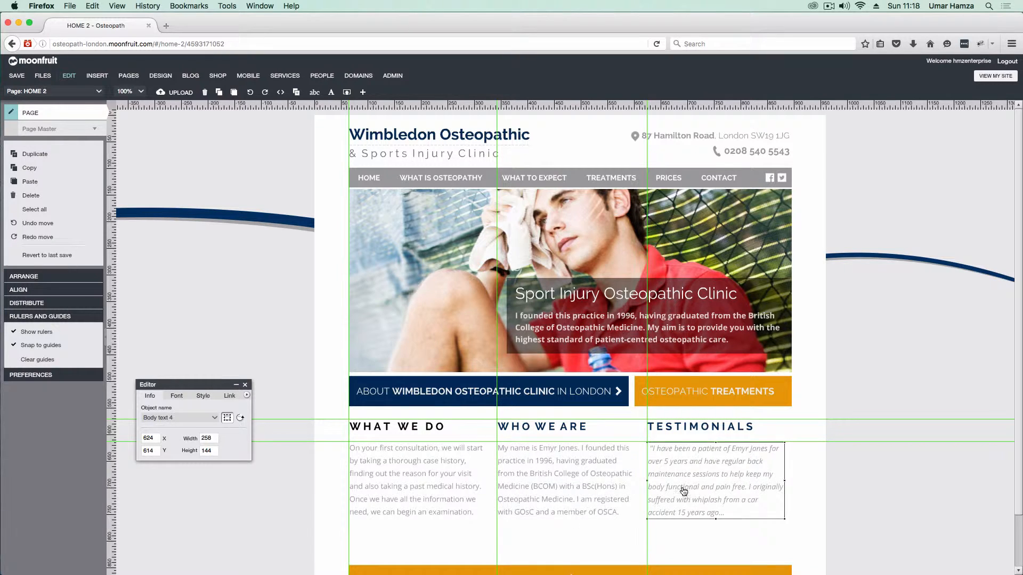
pyautogui.moveTo(683, 493); pyautogui.dragTo(671, 472)
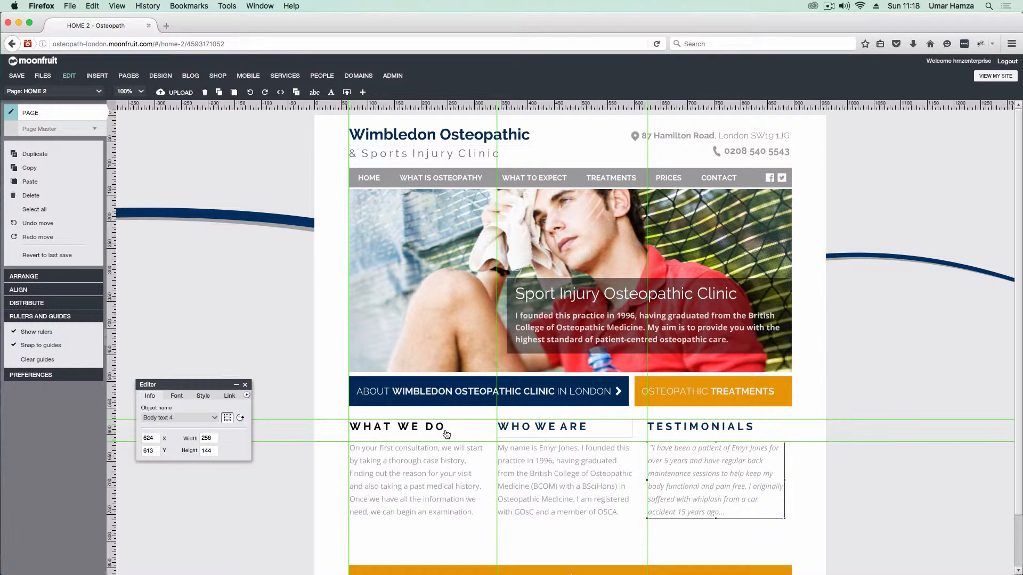
# Clear all guides from the page and deselect the TESTIMONIALS paragraph
pyautogui.click(47, 361)
pyautogui.click(320, 444)
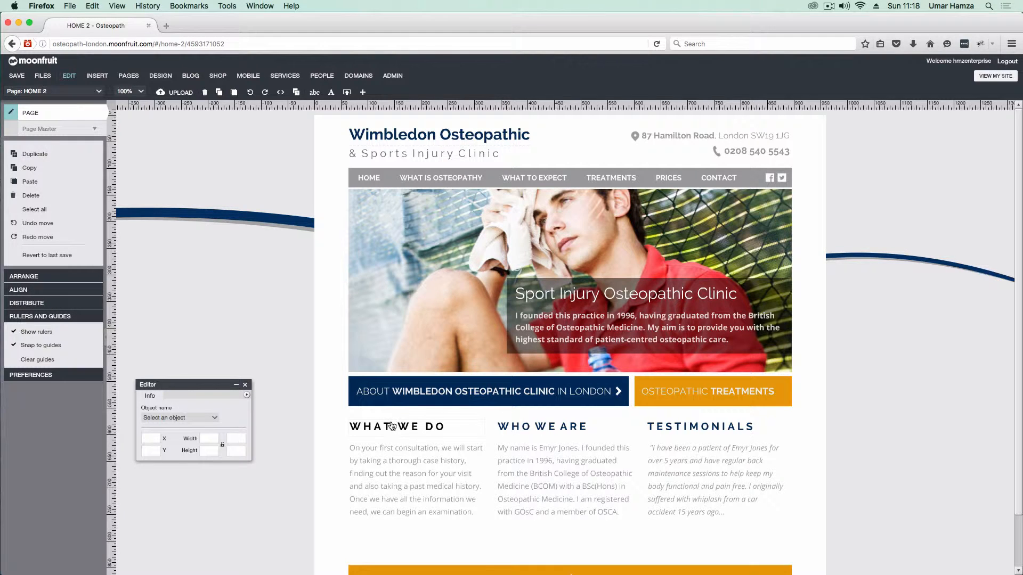
pyautogui.scroll(-2, 392, 427)
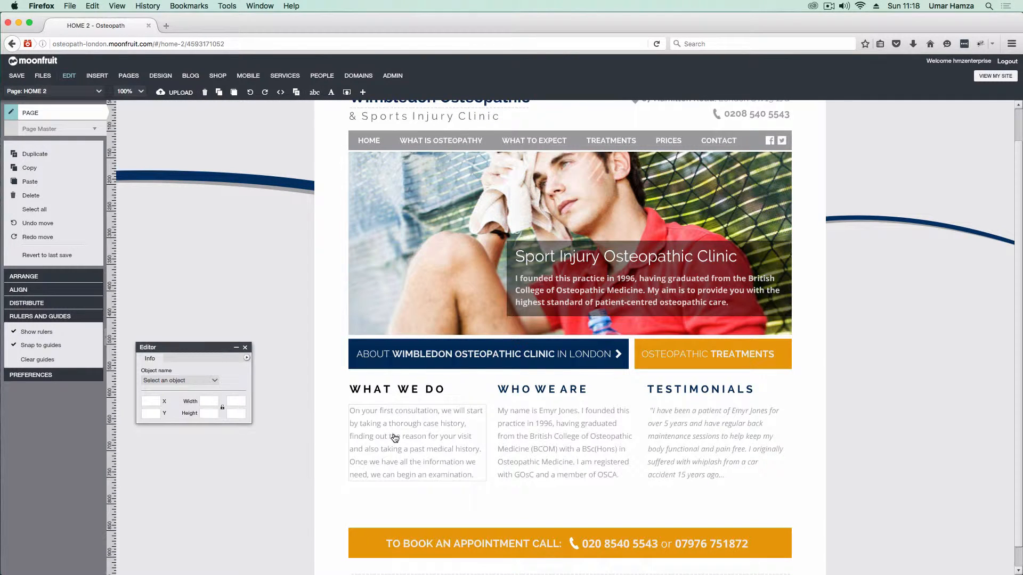
pyautogui.scroll(-1, 394, 438)
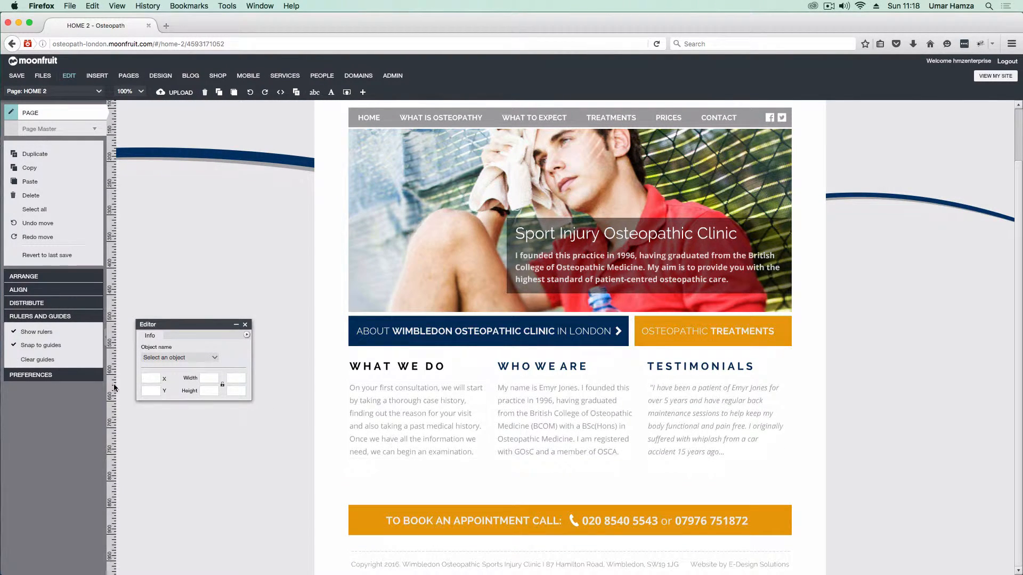
# Turn on the preference to show offpage items, and move the WHAT WE DO paragraph partly off the page's left edge to about X -85, Y 624
pyautogui.click(50, 318)
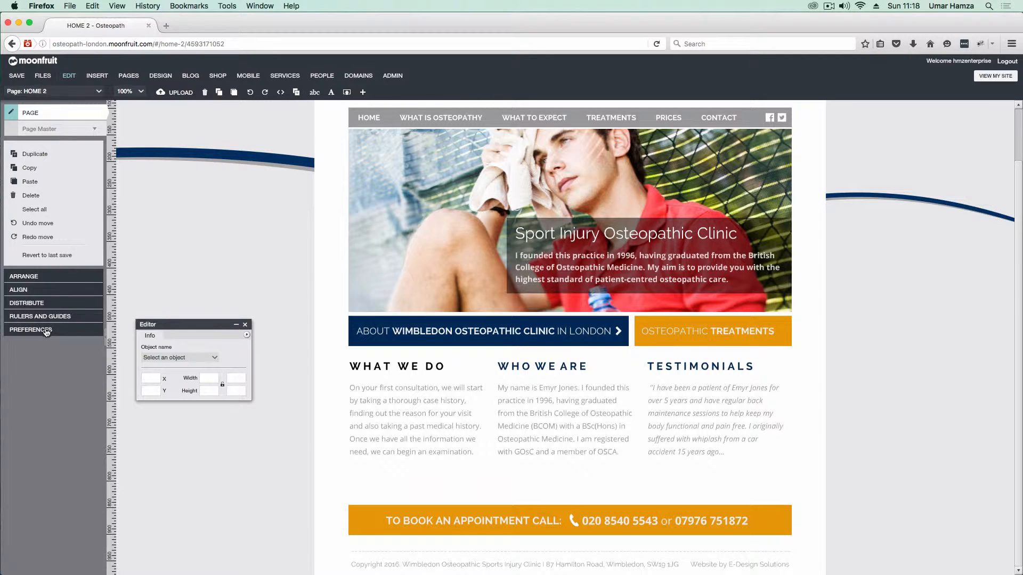
pyautogui.click(47, 330)
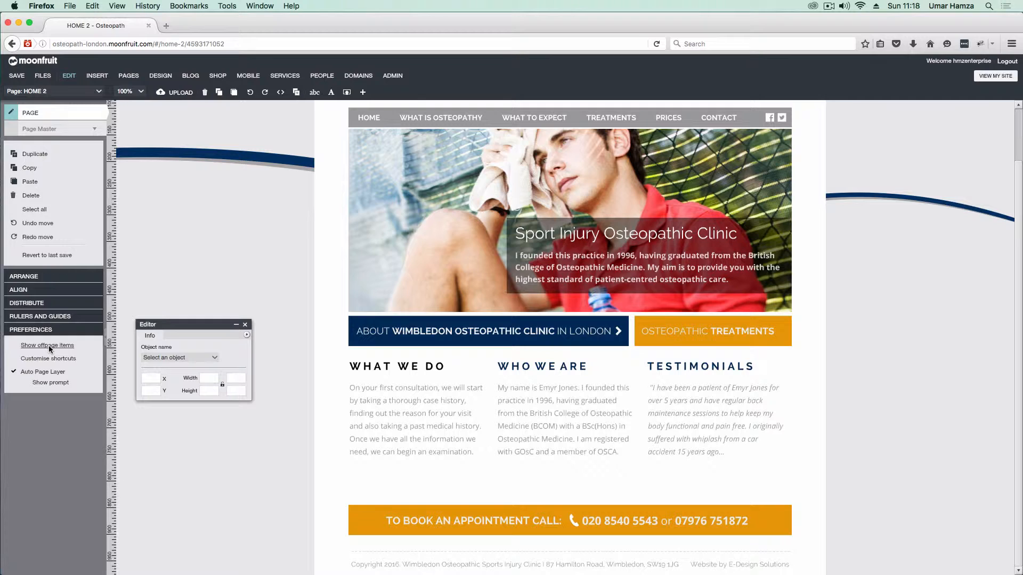
pyautogui.moveTo(407, 428); pyautogui.dragTo(328, 440)
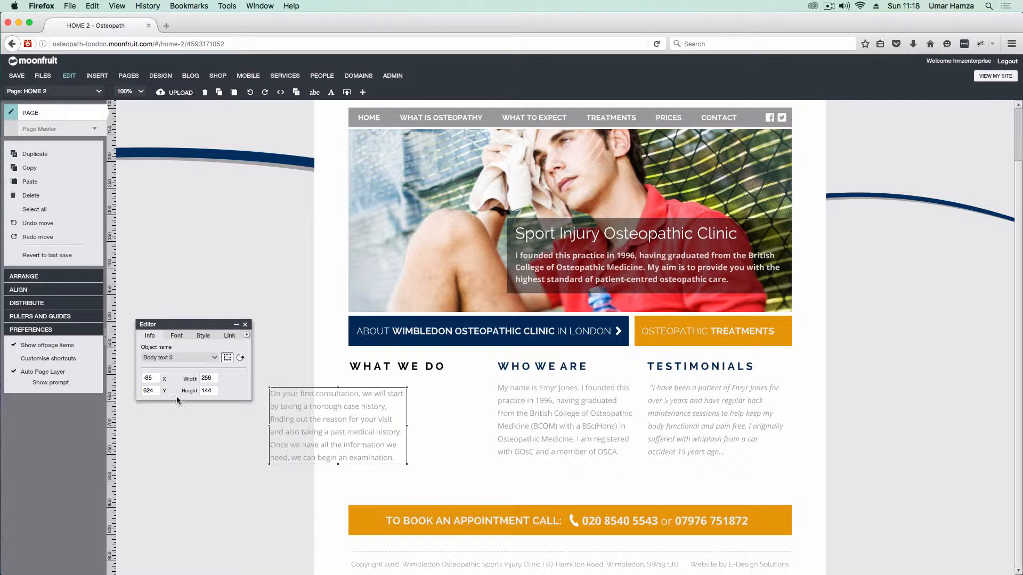
# With offpage items hidden, move the WHAT WE DO paragraph farther left to about X -132, Y 629, and show offpage items again
pyautogui.click(56, 346)
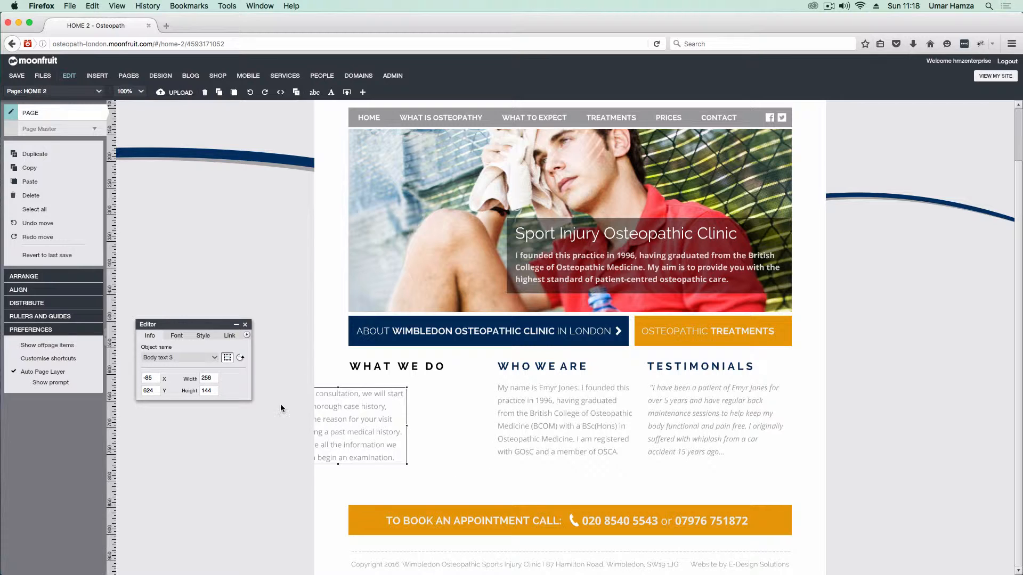
pyautogui.moveTo(342, 420); pyautogui.dragTo(316, 423)
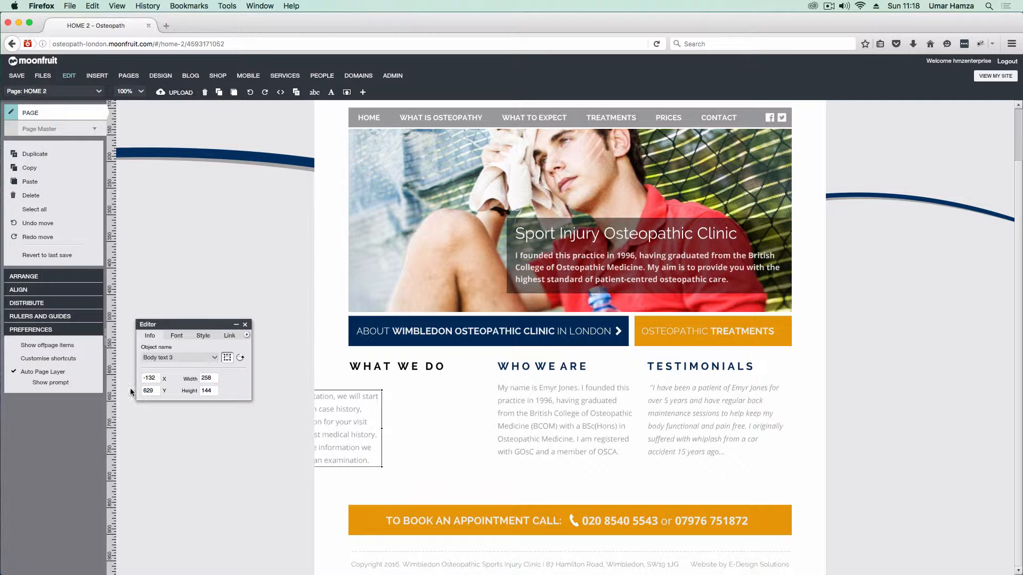
pyautogui.click(48, 345)
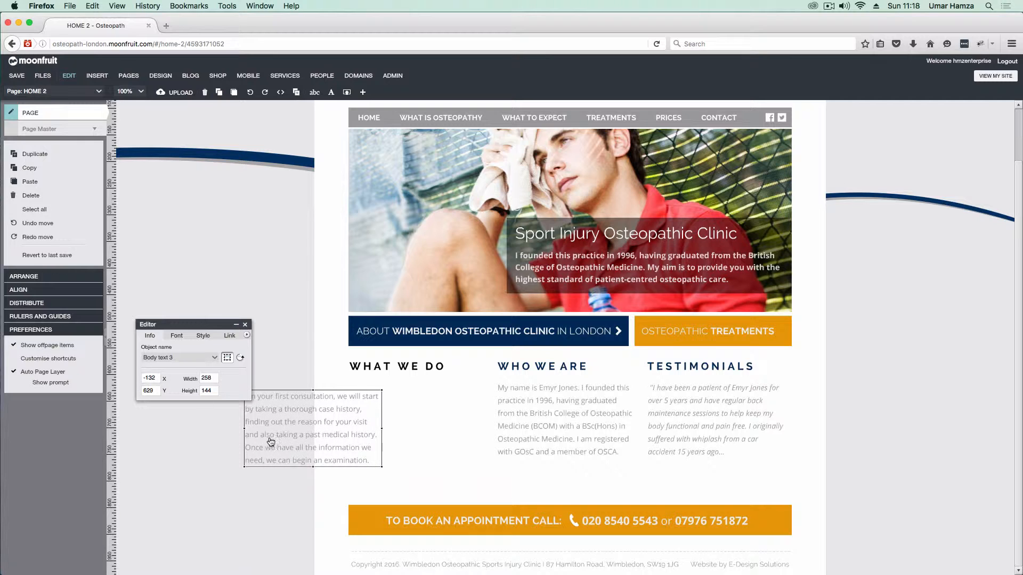
# Move the WHAT WE DO paragraph back onto the page beneath its heading, to about X 60, Y 624
pyautogui.moveTo(271, 442); pyautogui.dragTo(373, 439)
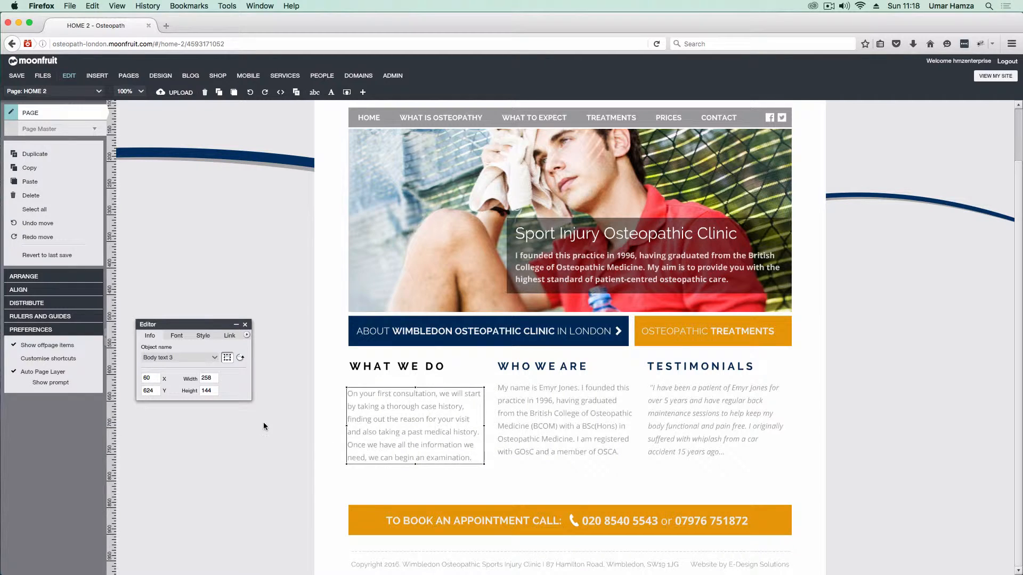
# Toggle the Customise shortcuts preference on and off twice, leaving it off, and collapse the editor preferences
pyautogui.click(65, 360)
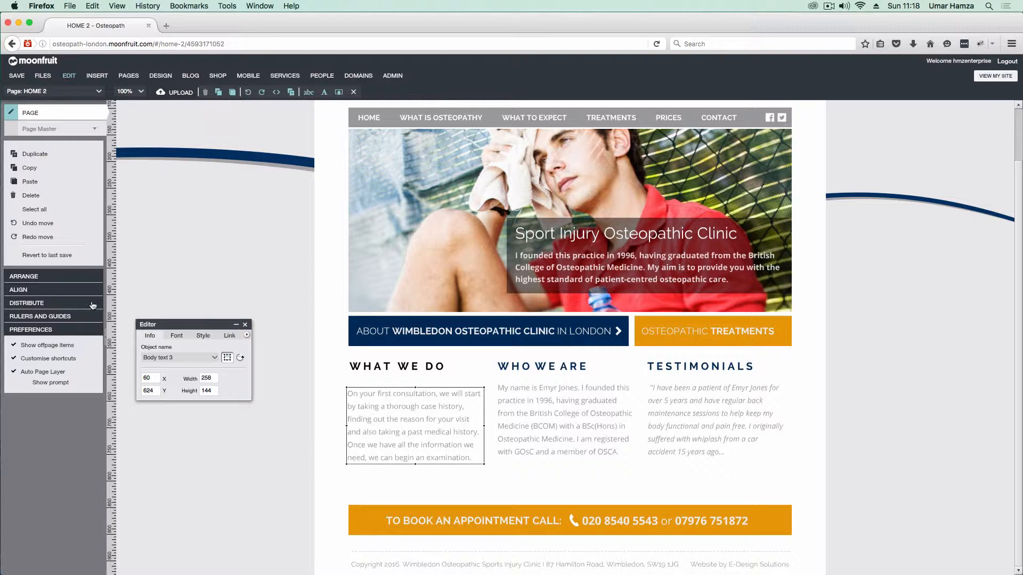
pyautogui.click(63, 358)
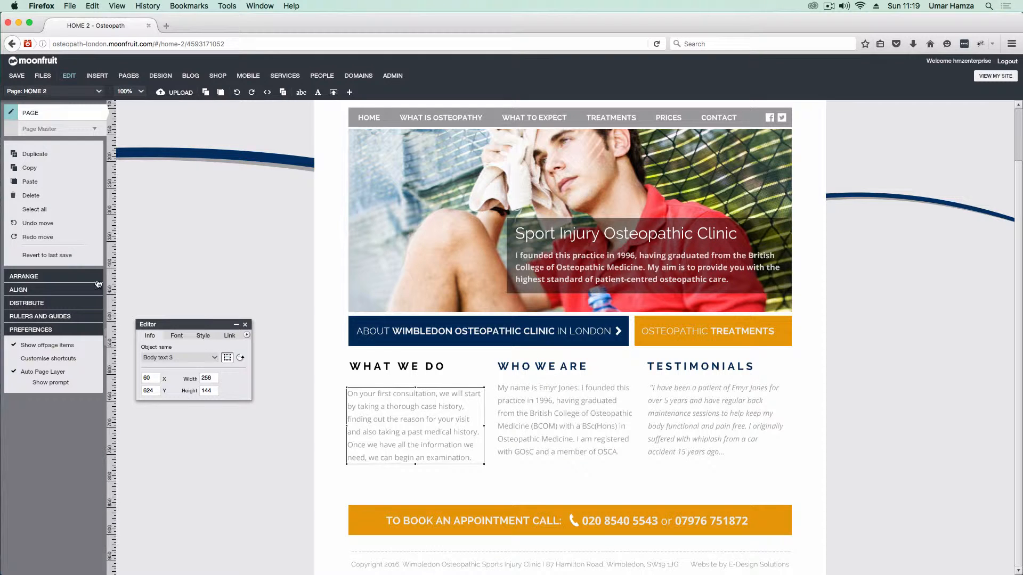
pyautogui.click(65, 360)
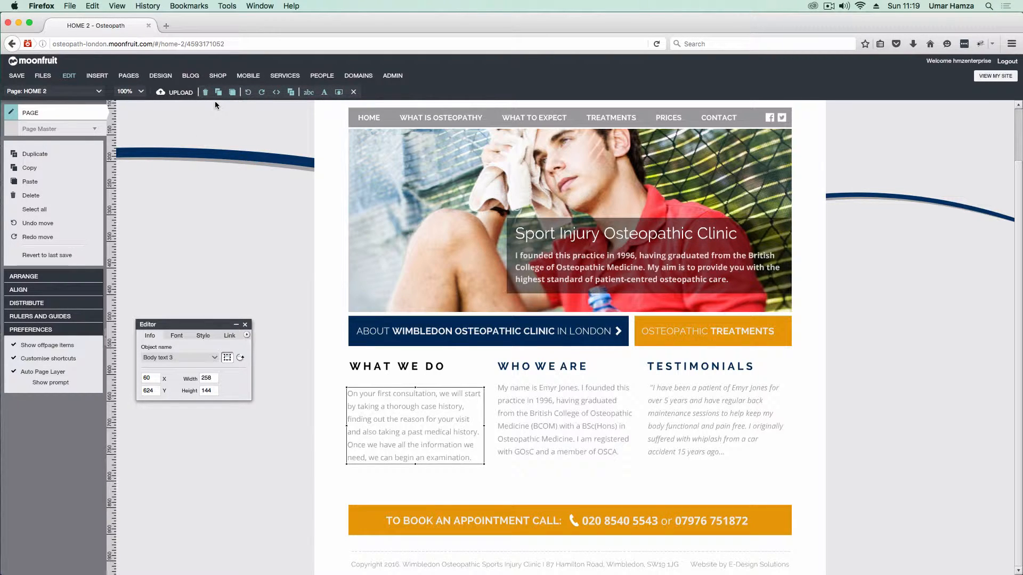
pyautogui.click(62, 359)
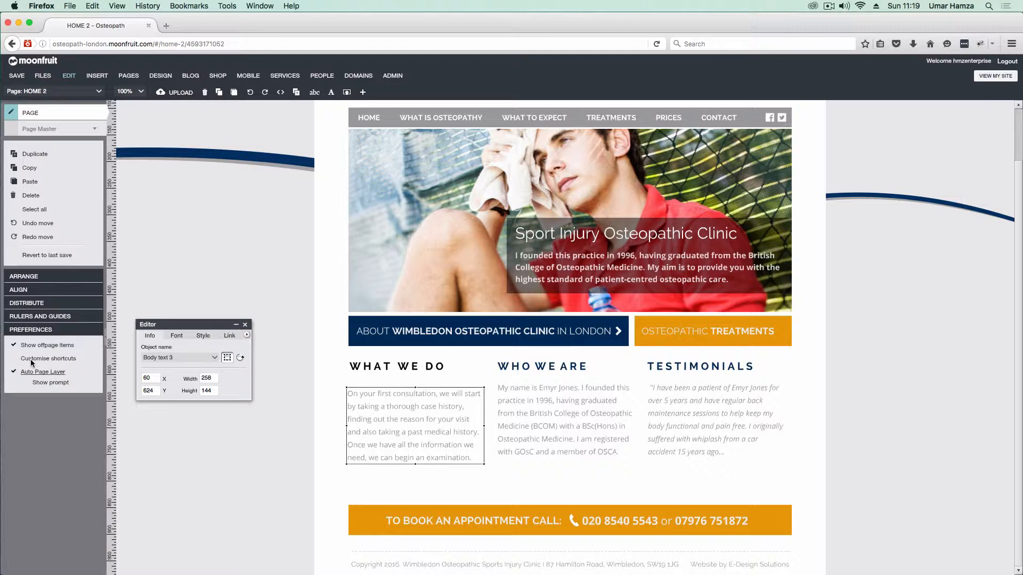
pyautogui.click(54, 331)
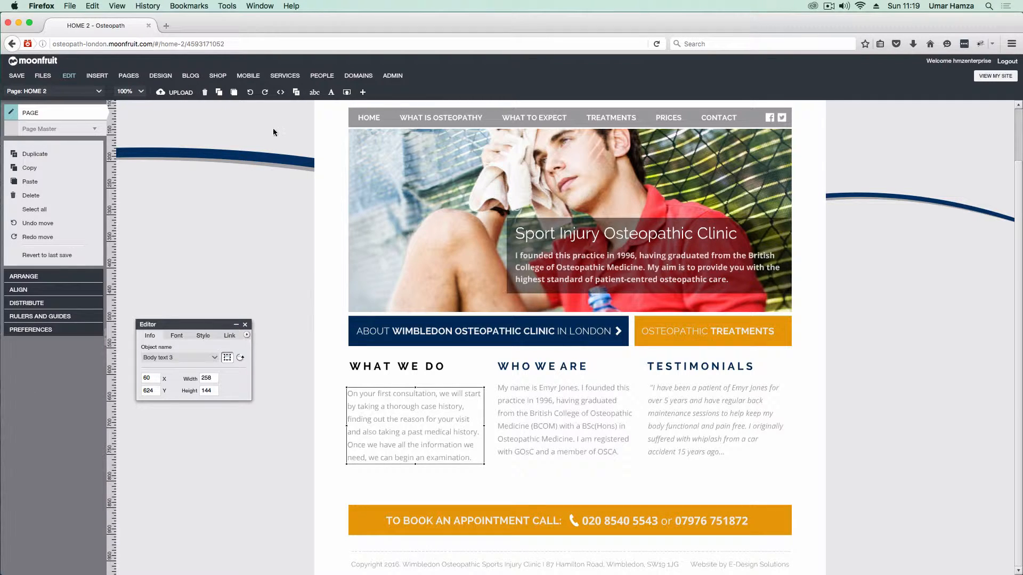